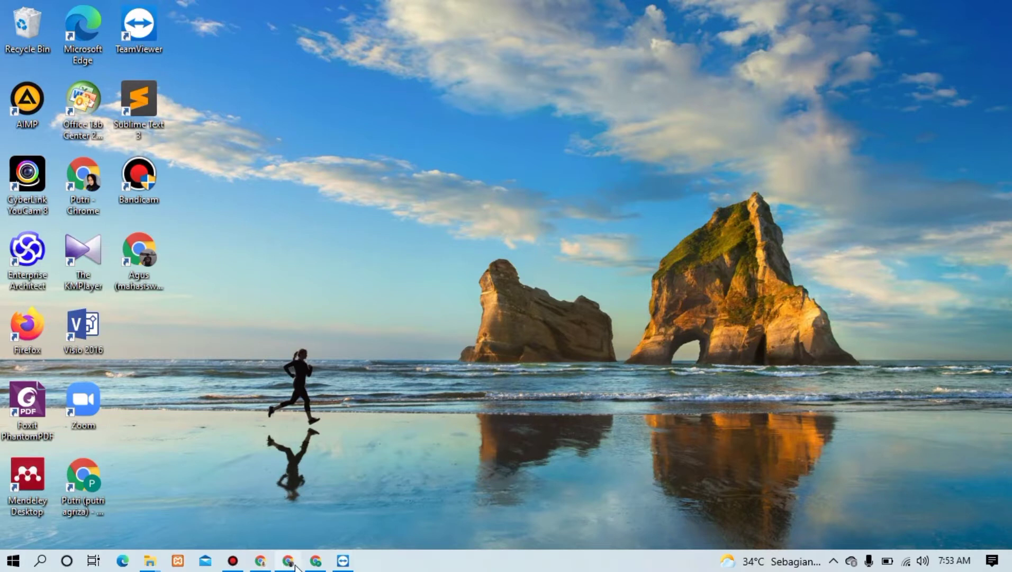
# Restore the Chrome window showing the SINWIRMA UCIC store at mysani.id from the taskbar.
pyautogui.moveTo(343, 561)
pyautogui.click(320, 563)
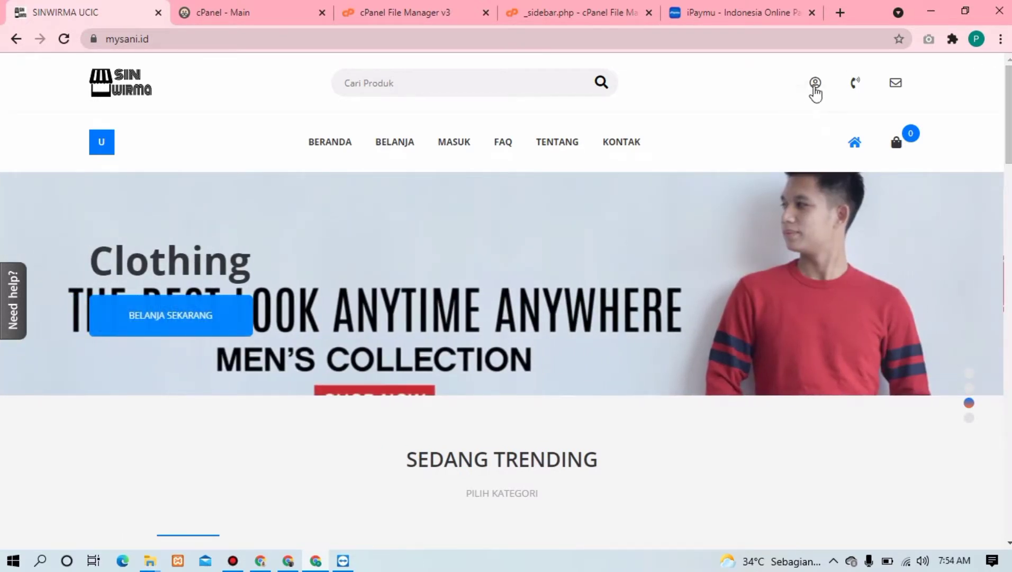
# Sign in to the SINWIRMA UCIC admin dashboard through the profile menu's Masuk page.
pyautogui.moveTo(816, 86)
pyautogui.click(823, 148)
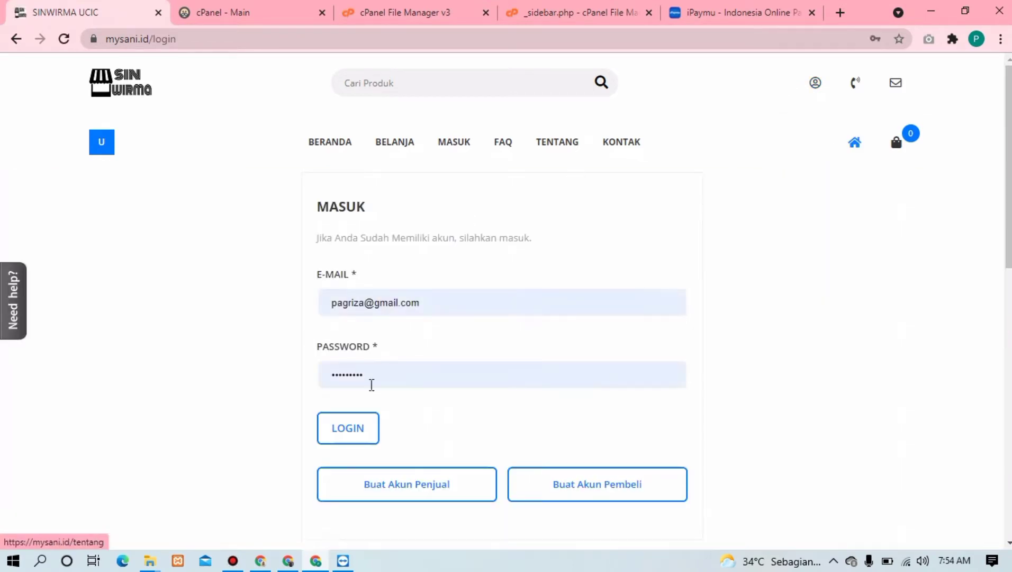
pyautogui.click(361, 433)
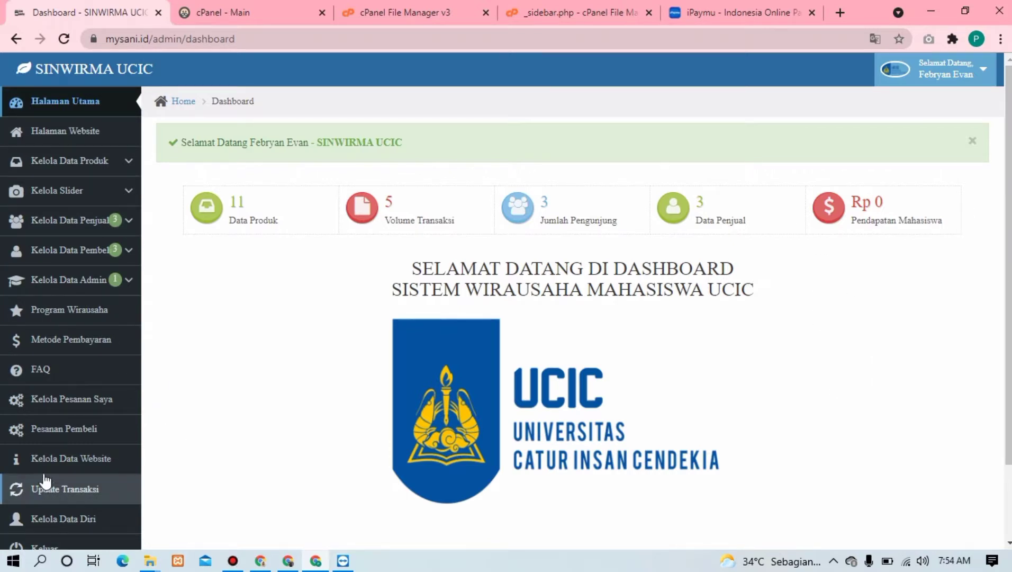
# Open Program Wirausaha to view the Data Mahasiswa Wirausaha Kampus Merdeka list.
pyautogui.click(71, 313)
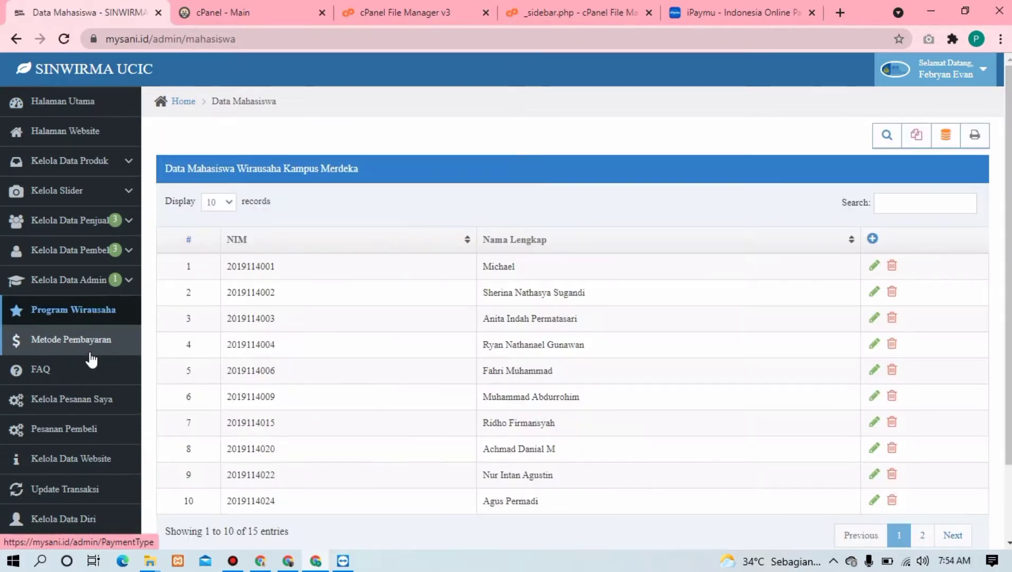
pyautogui.scroll(-2, 972, 293)
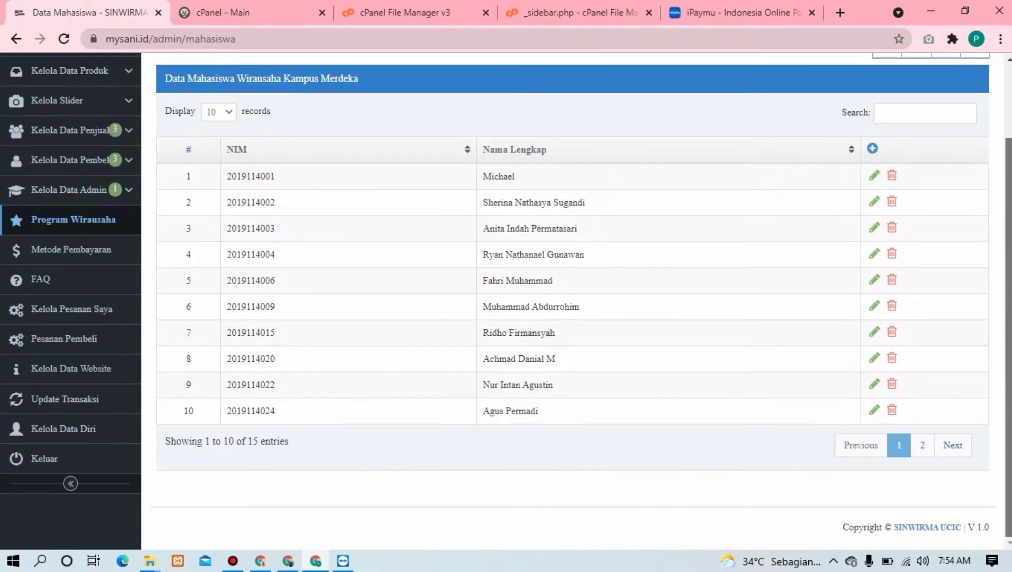
pyautogui.scroll(1, 802, 255)
# Create a new student entry, entering the student's NIM and full name, and save it.
pyautogui.click(874, 197)
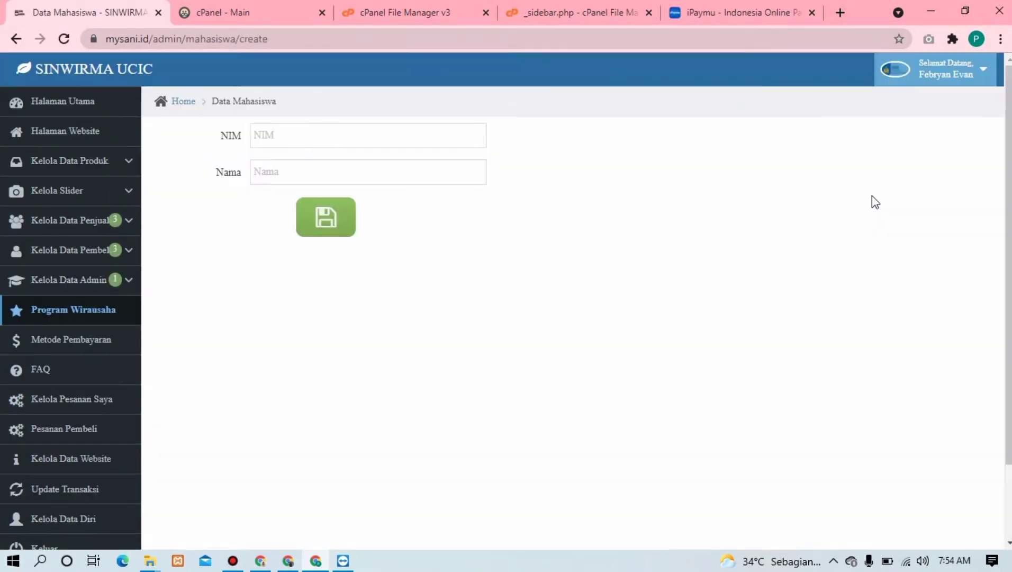
pyautogui.click(339, 139)
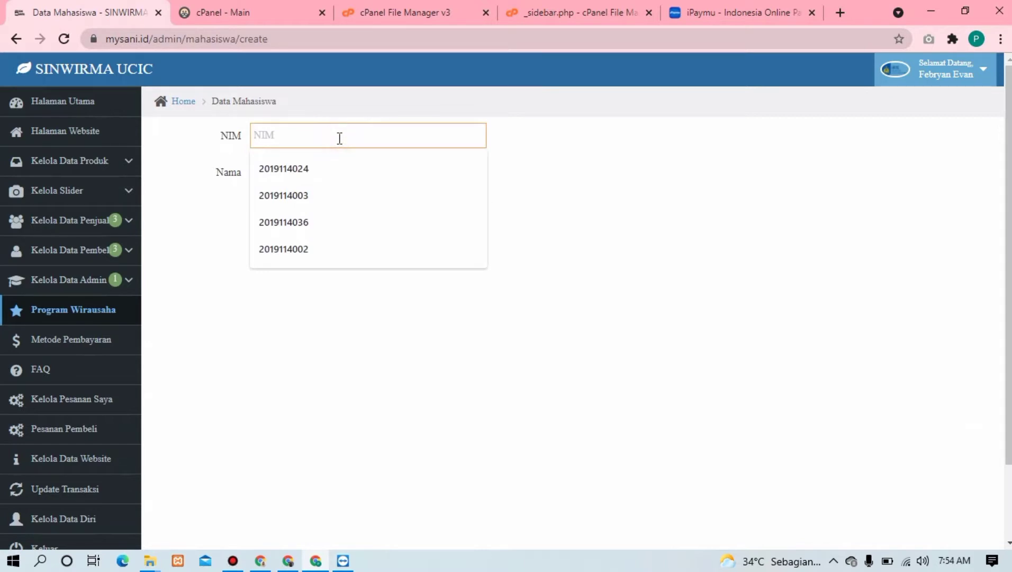
pyautogui.write('201711')
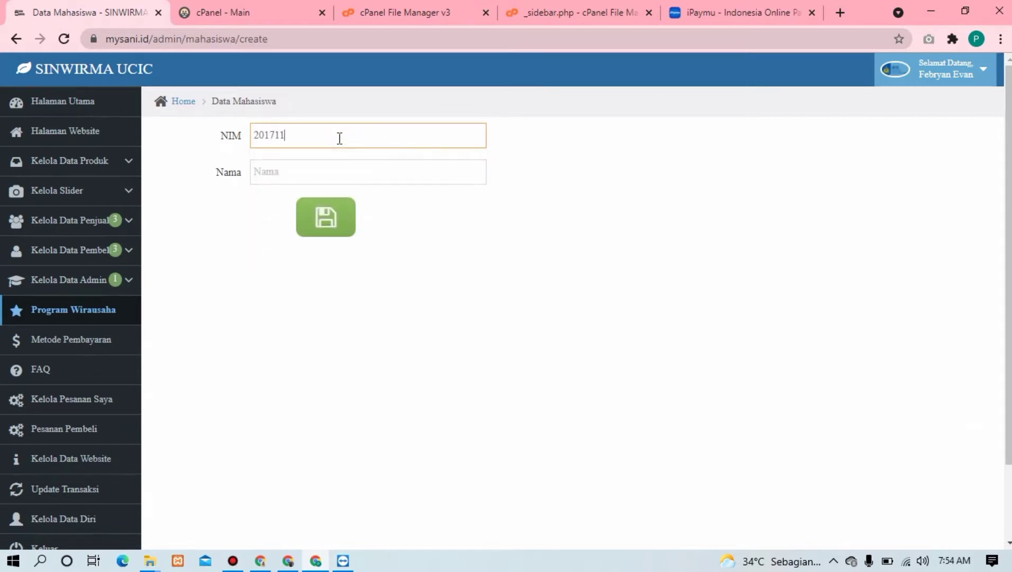
pyautogui.write('4000')
pyautogui.press('BackSpace')
pyautogui.press('BackSpace')
pyautogui.press('BackSpace')
pyautogui.press('BackSpace')
pyautogui.press('BackSpace')
pyautogui.press('BackSpace')
pyautogui.press('BackSpace')
pyautogui.press('BackSpace')
pyautogui.press('BackSpace')
pyautogui.press('BackSpace')
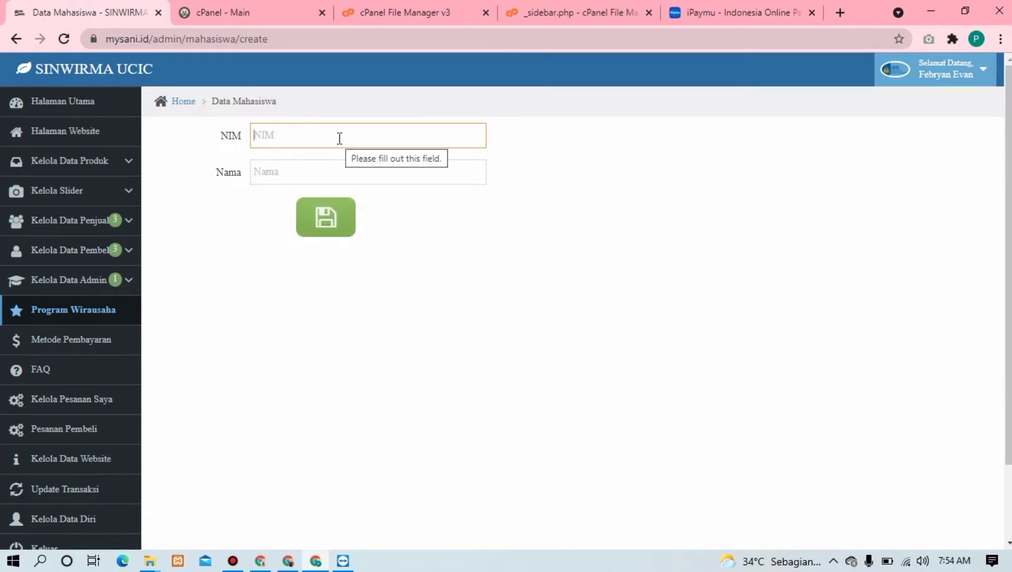
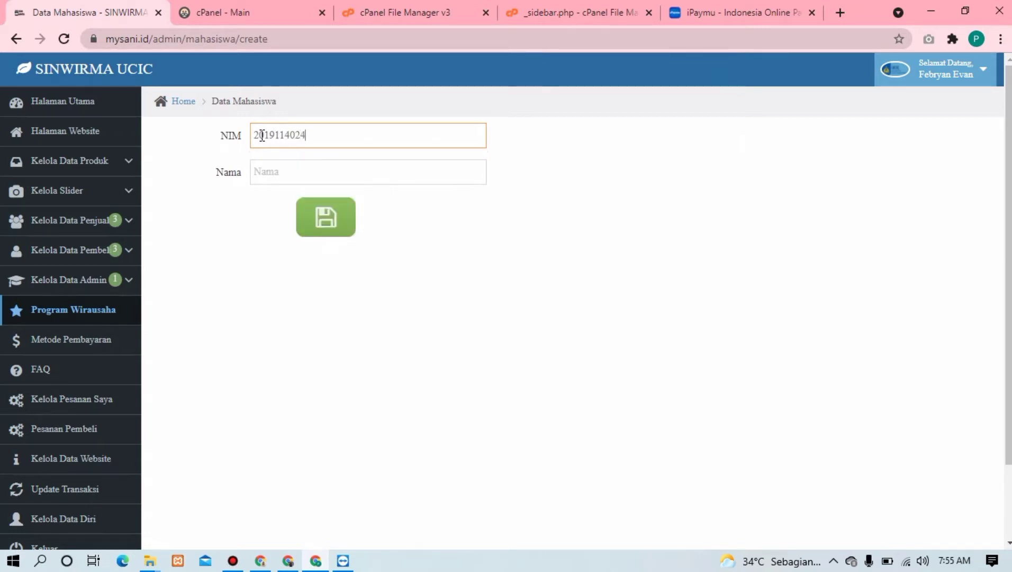
pyautogui.click(283, 176)
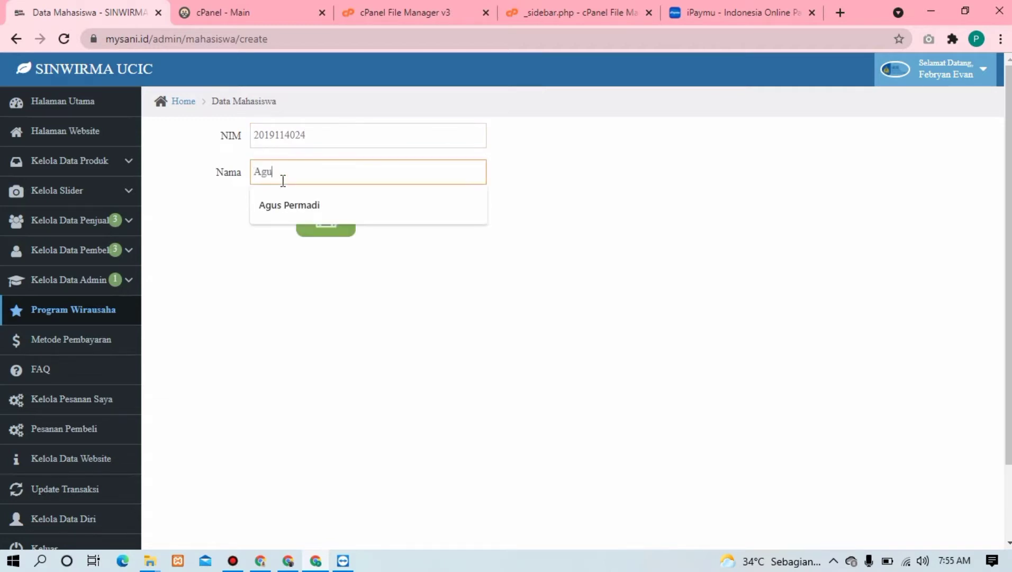
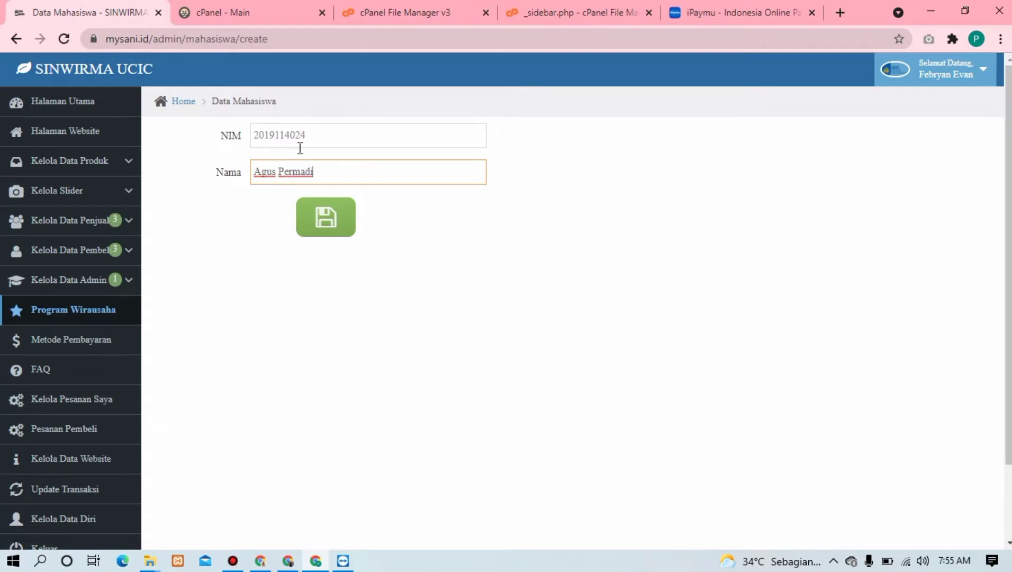
pyautogui.click(322, 218)
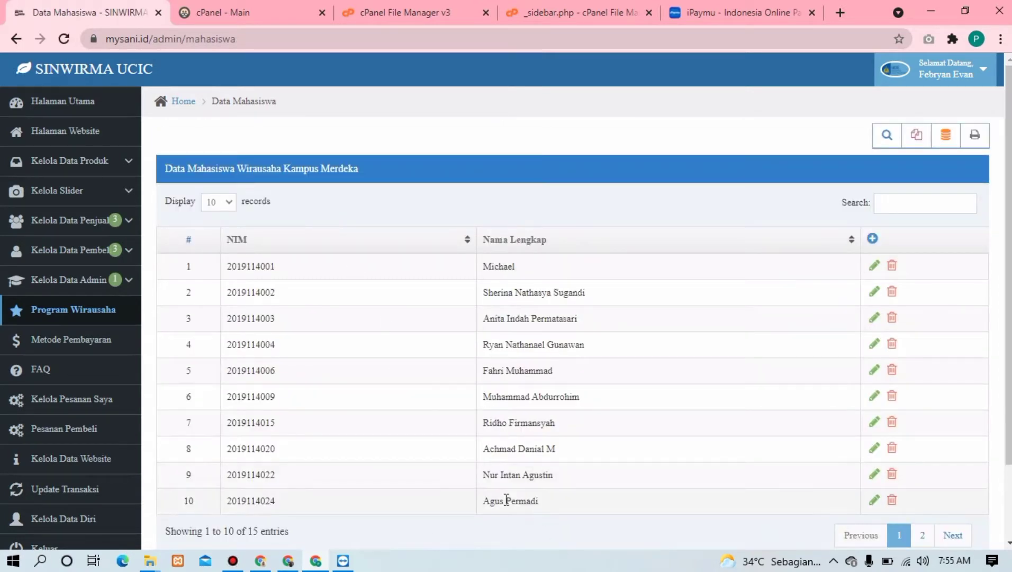
# Switch to the other Chrome window showing the SINWIRMA UCIC store.
pyautogui.scroll(-3, 506, 300)
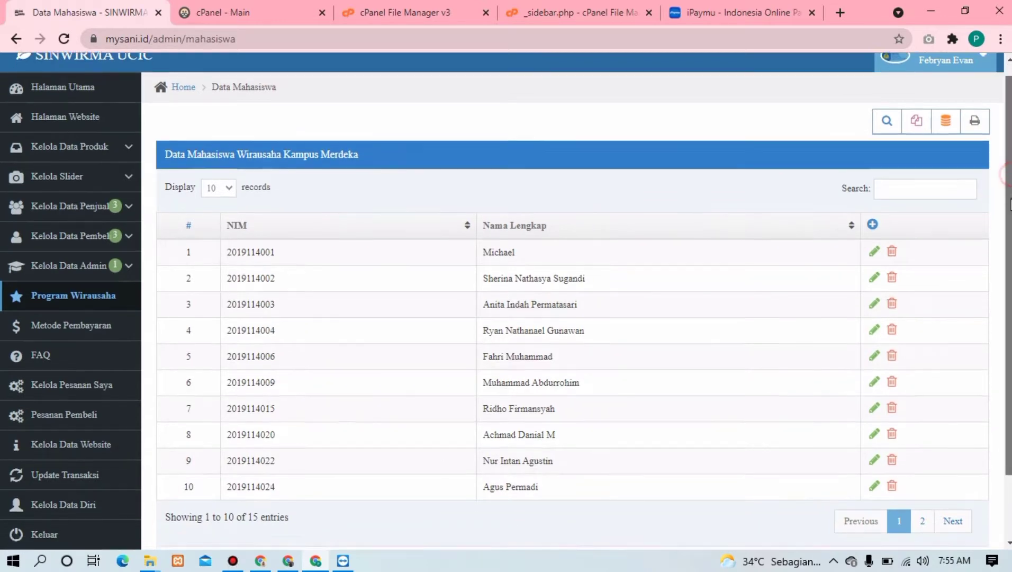
pyautogui.scroll(3, 506, 301)
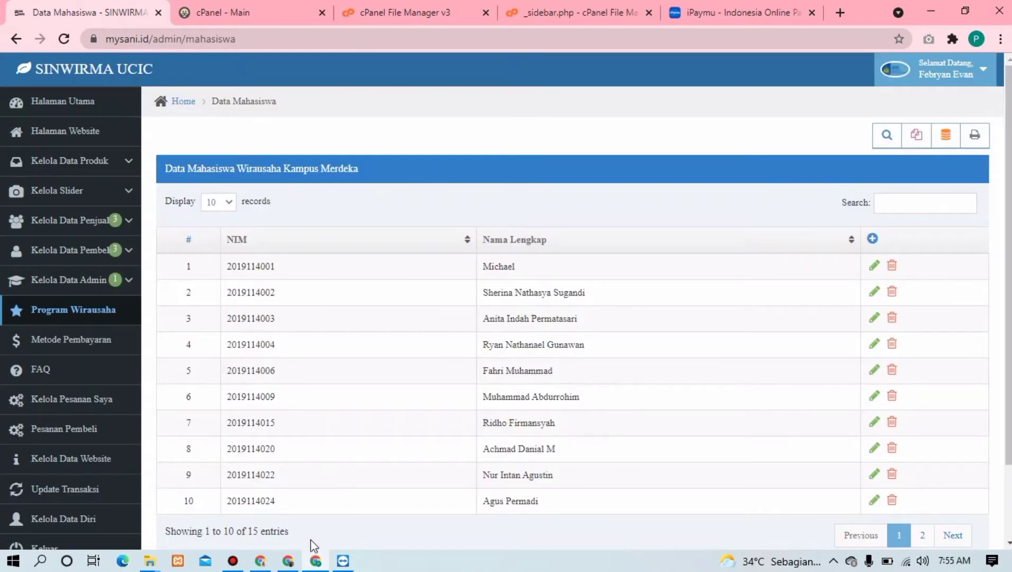
pyautogui.moveTo(318, 562)
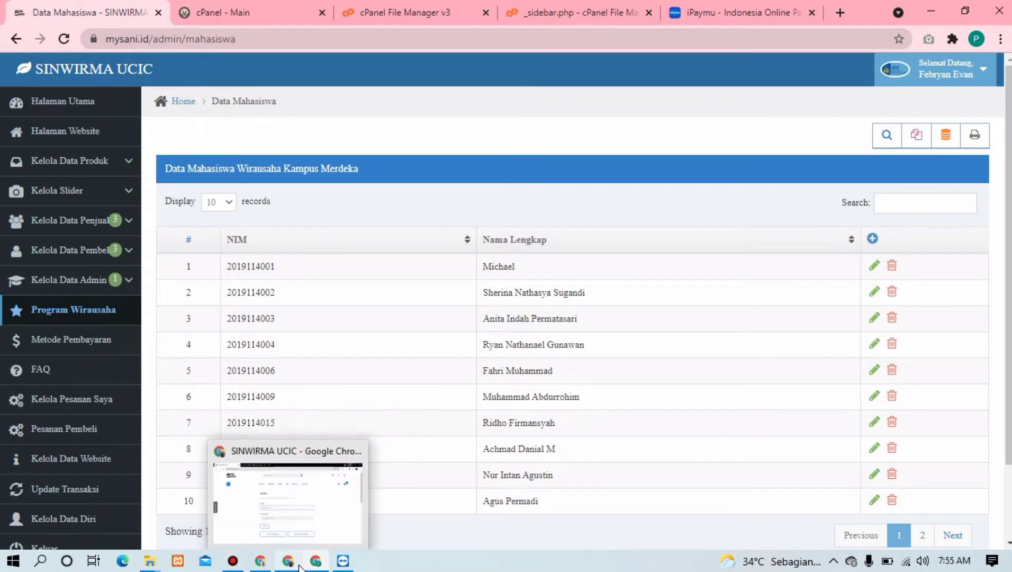
pyautogui.click(304, 531)
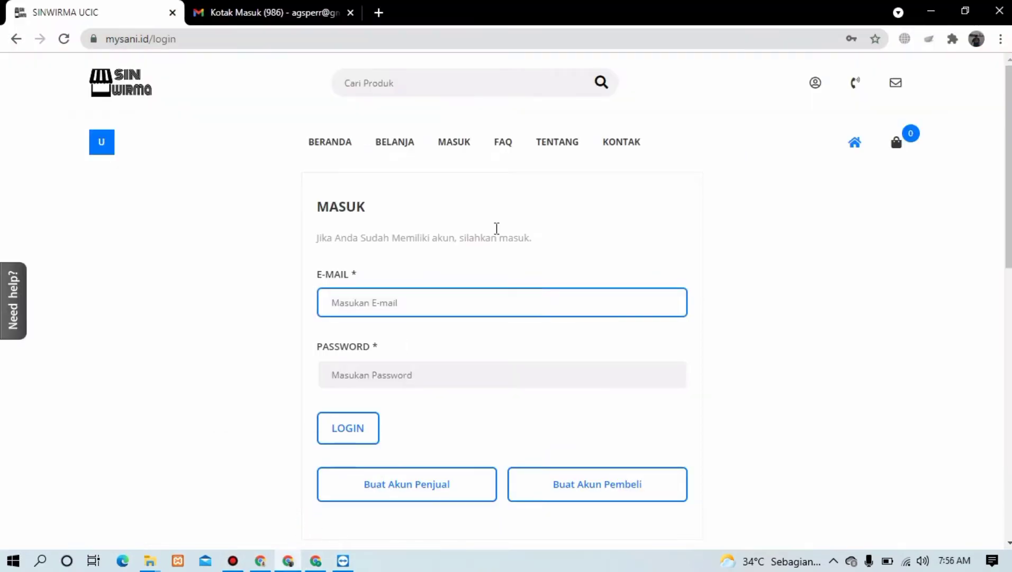
# In Buat Akun Penjual, enter an unregistered NIM and dismiss the 'NIM tidak ditemukan' error.
pyautogui.scroll(-1, 506, 278)
pyautogui.scroll(1, 506, 278)
pyautogui.click(402, 492)
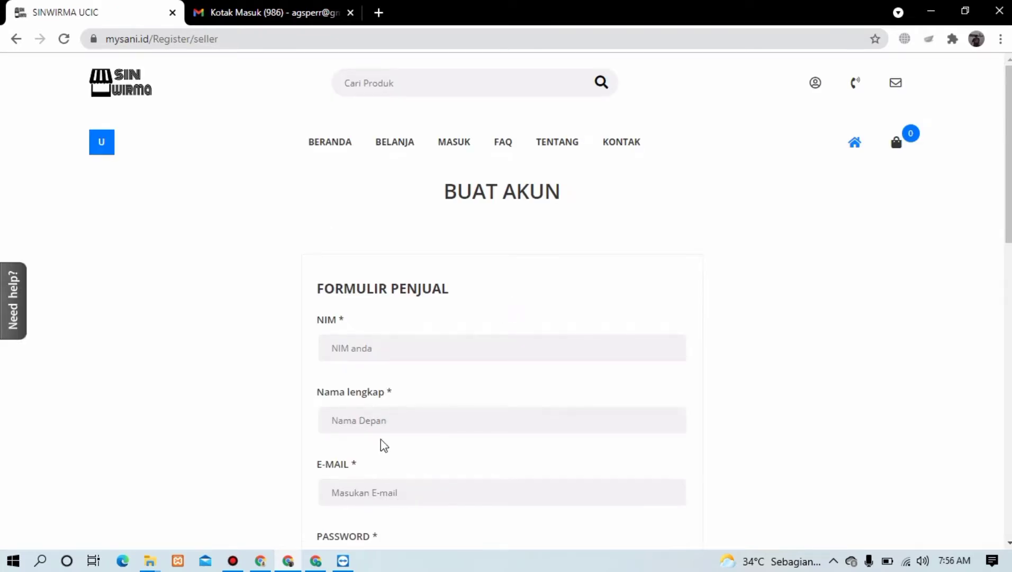
pyautogui.click(393, 351)
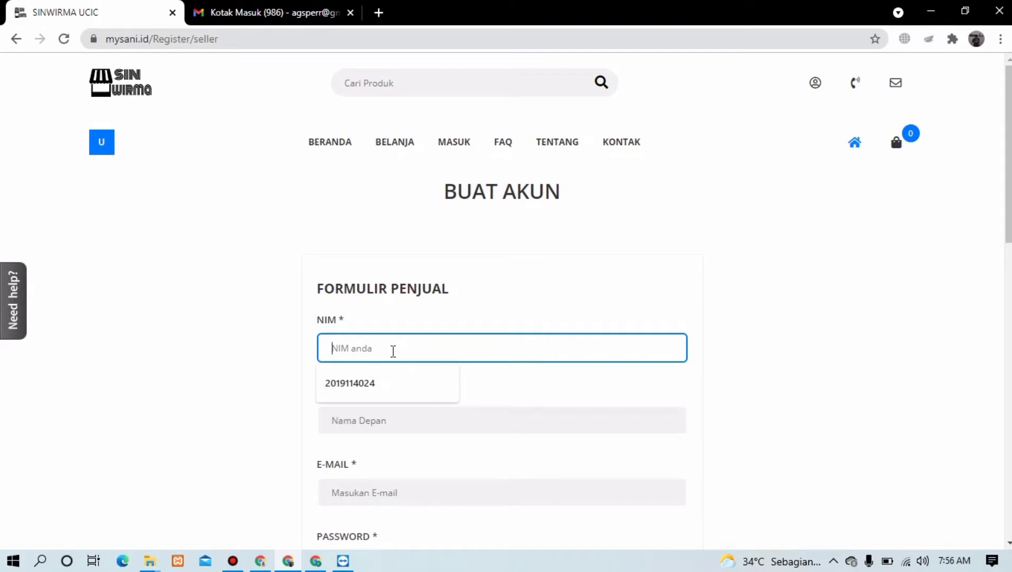
pyautogui.write('20154343')
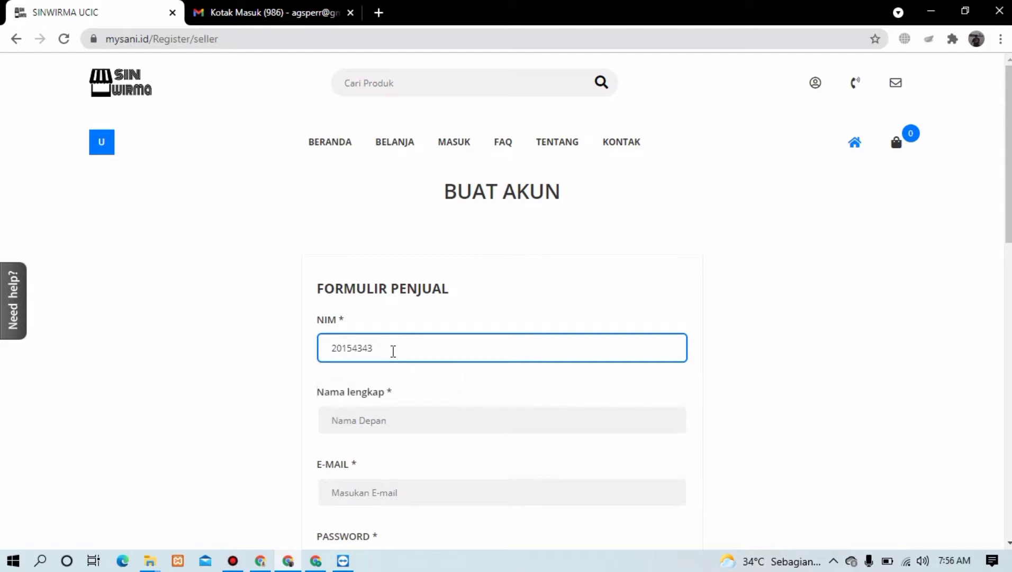
pyautogui.click(380, 420)
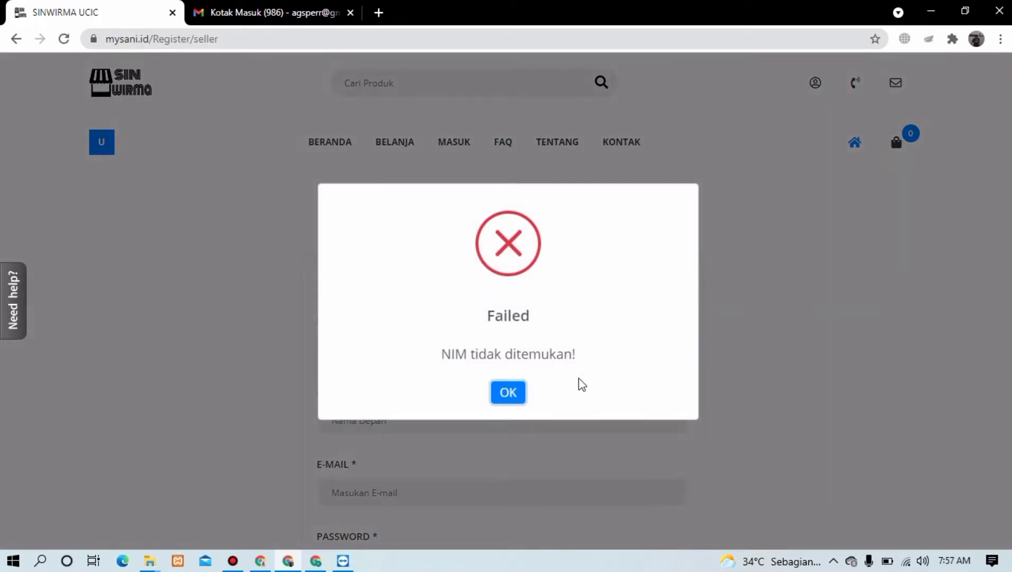
pyautogui.click(516, 396)
# Replace the rejected NIM with the registered student's number, accepting the suggested name and e-mail.
pyautogui.click(386, 354)
pyautogui.moveTo(386, 354); pyautogui.dragTo(292, 353)
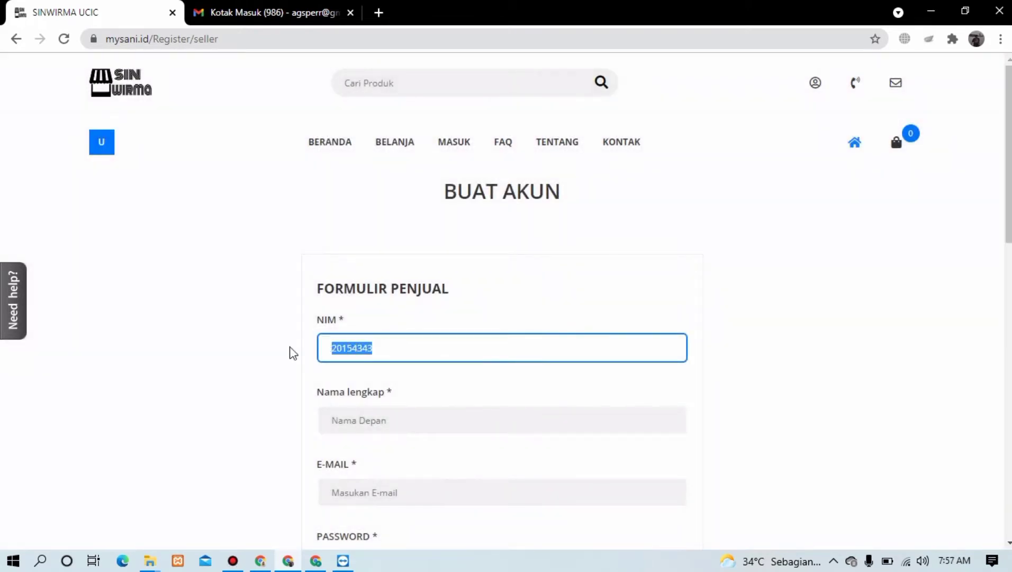
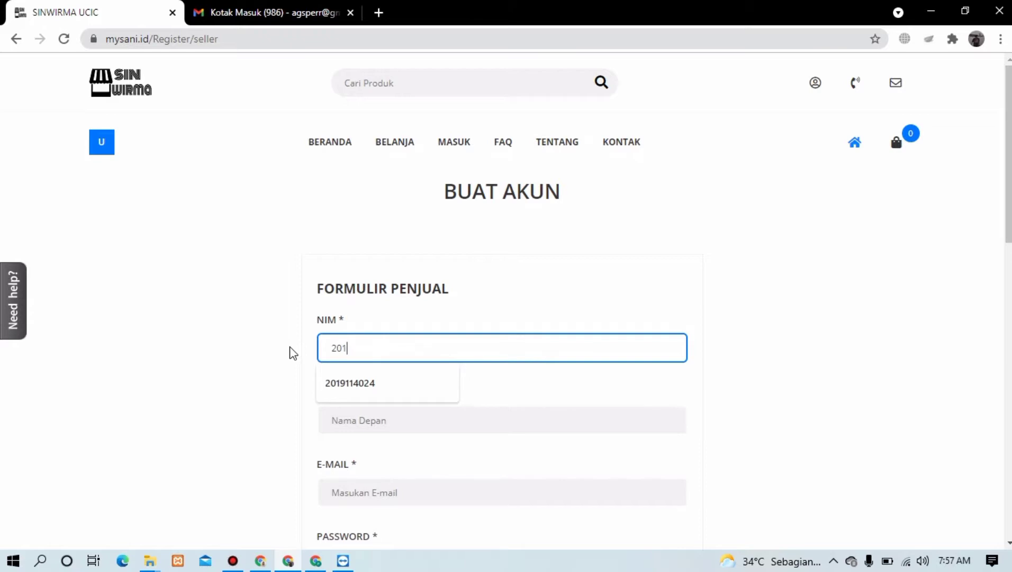
pyautogui.press('Down')
pyautogui.press('Return')
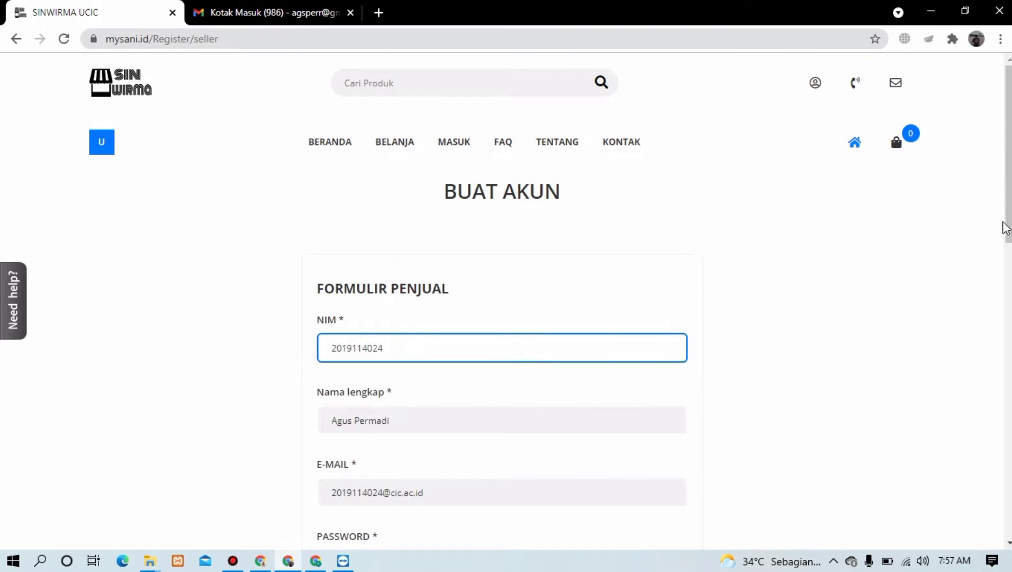
pyautogui.moveTo(1006, 227); pyautogui.dragTo(1010, 282)
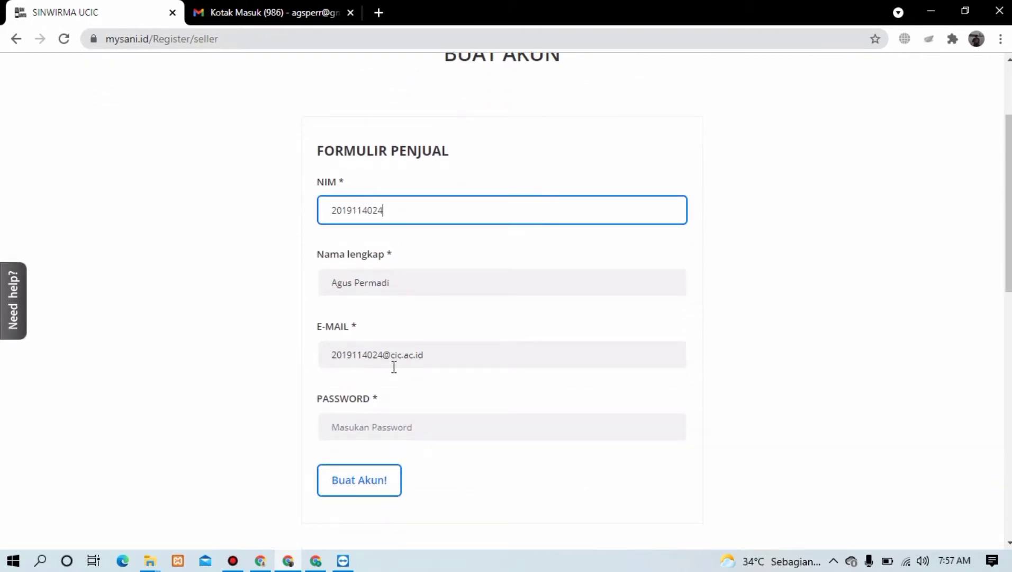
# Fill in the seller's e-mail address via autofill and enter the account password.
pyautogui.moveTo(426, 356); pyautogui.dragTo(259, 363)
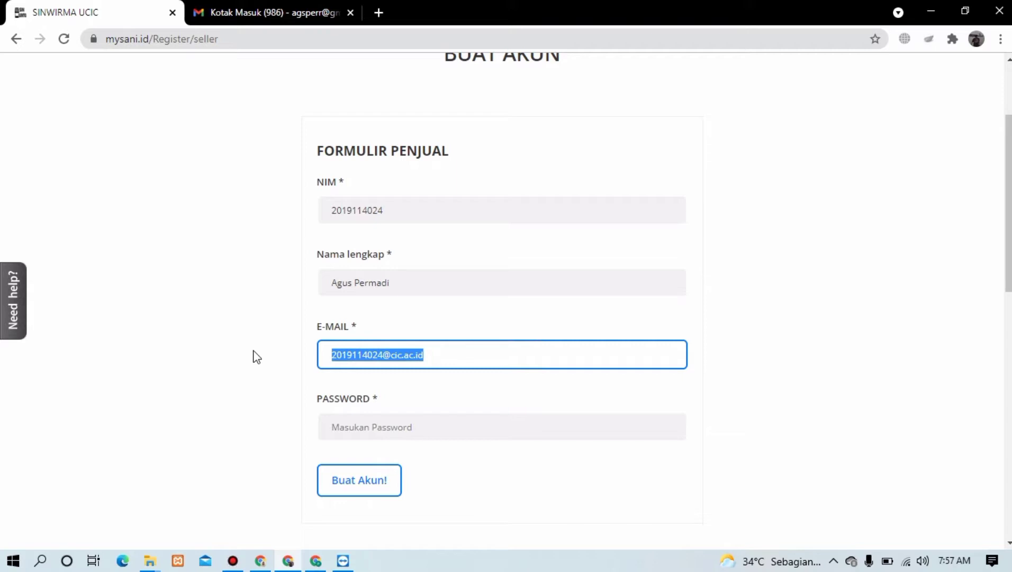
pyautogui.write('ag')
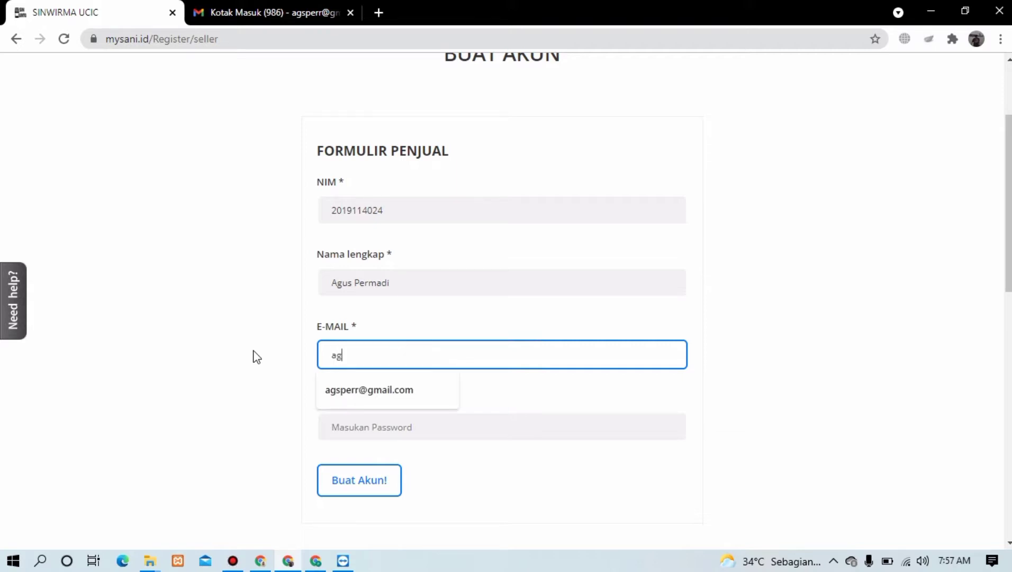
pyautogui.click(368, 389)
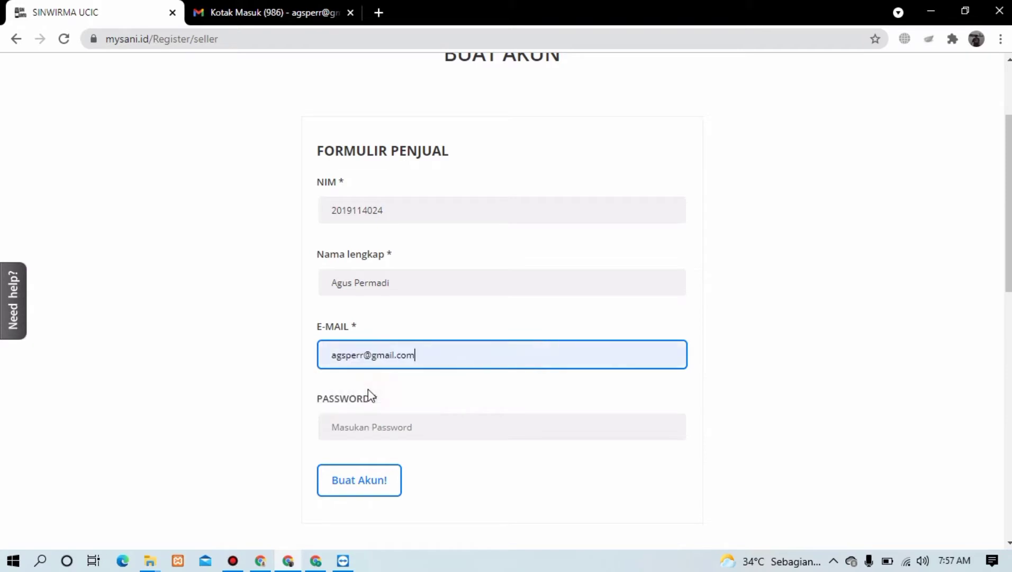
pyautogui.click(357, 429)
pyautogui.write('ag')
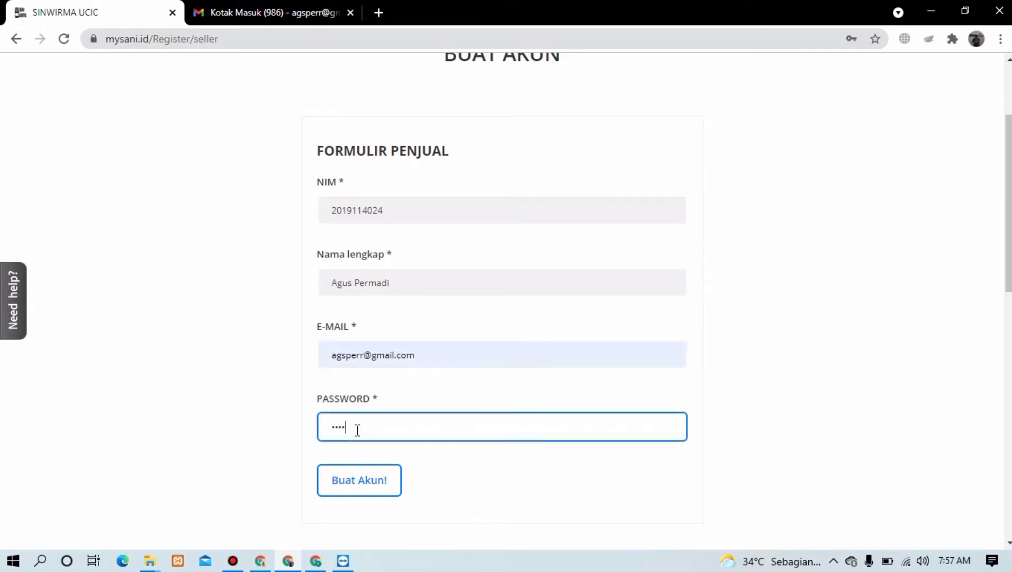
# Submit the registration with Buat Akun!, confirm the success message, and save the password in Chrome.
pyautogui.click(354, 489)
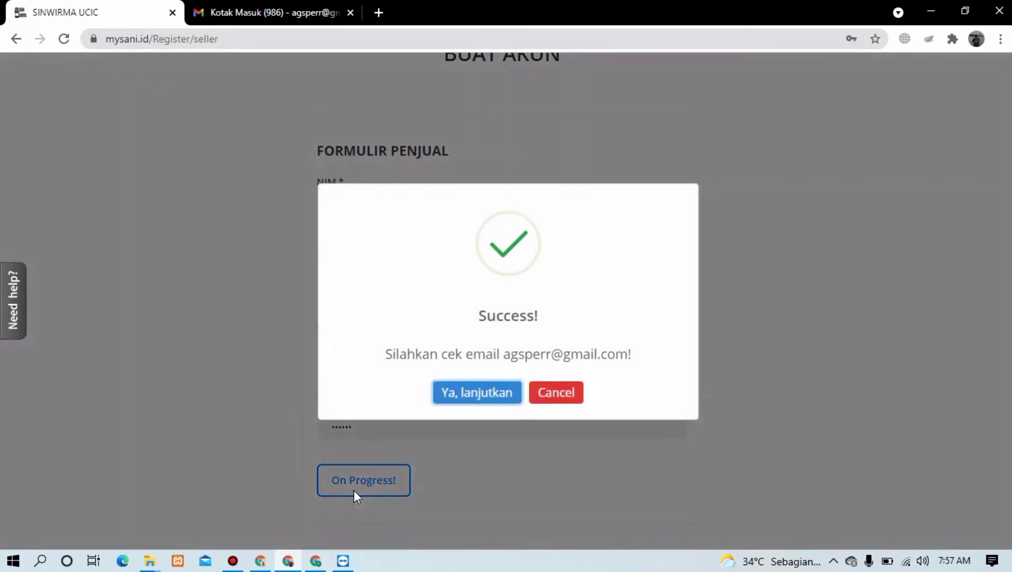
pyautogui.click(457, 398)
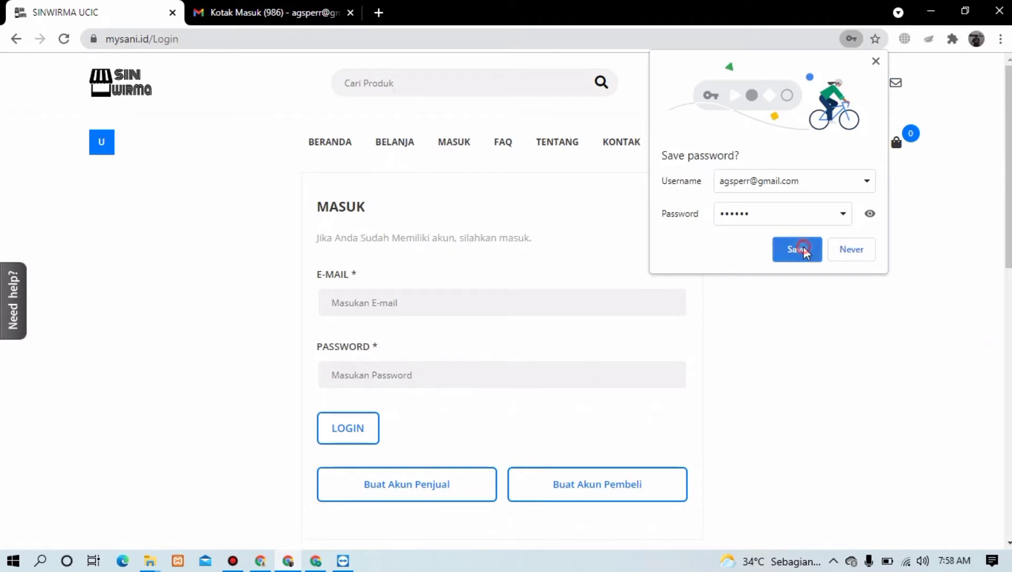
pyautogui.click(806, 250)
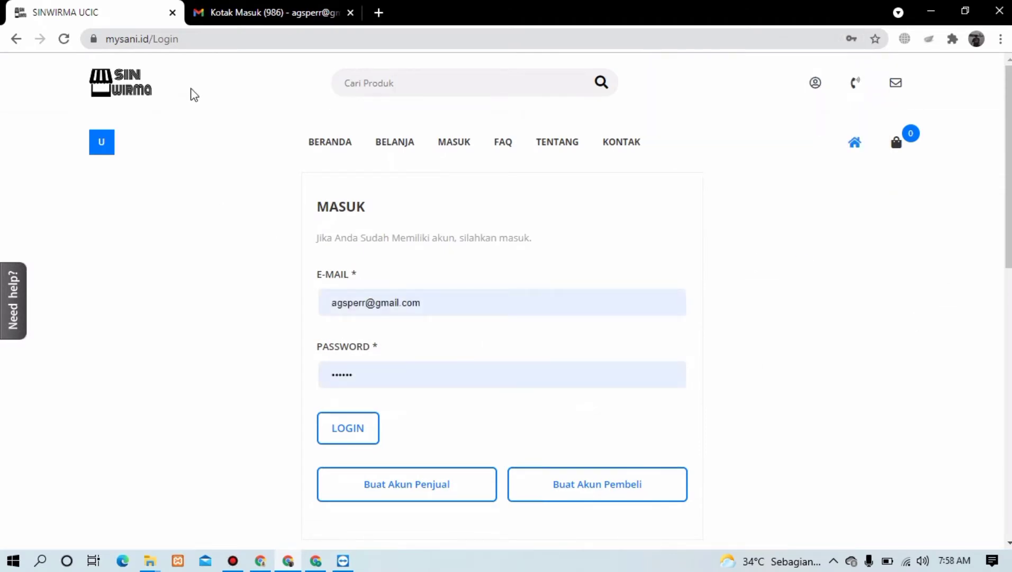
pyautogui.click(227, 13)
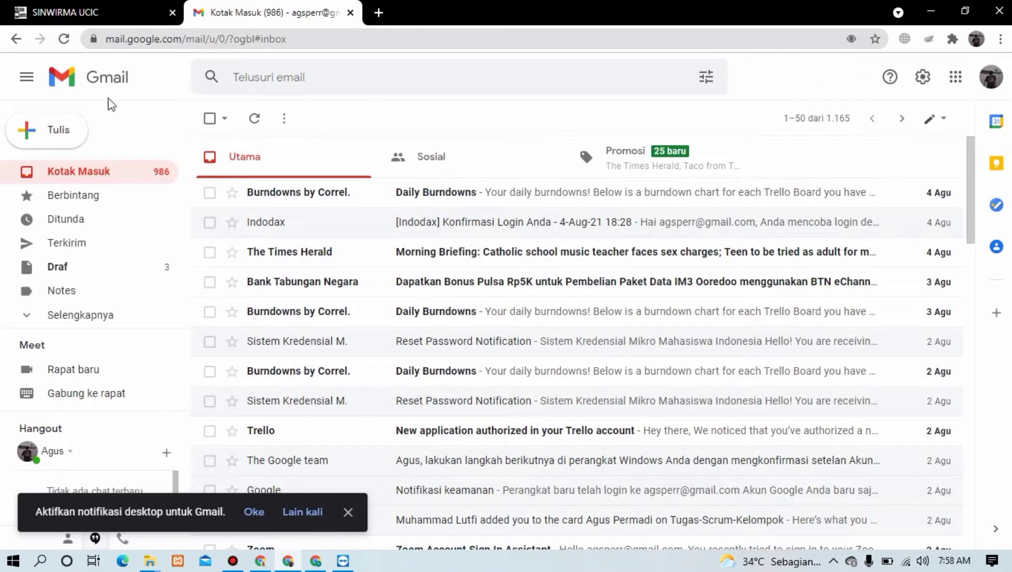
# Reload Gmail and look in the Spam folder for the SINWIRMA UCIC registration e-mail.
pyautogui.click(64, 38)
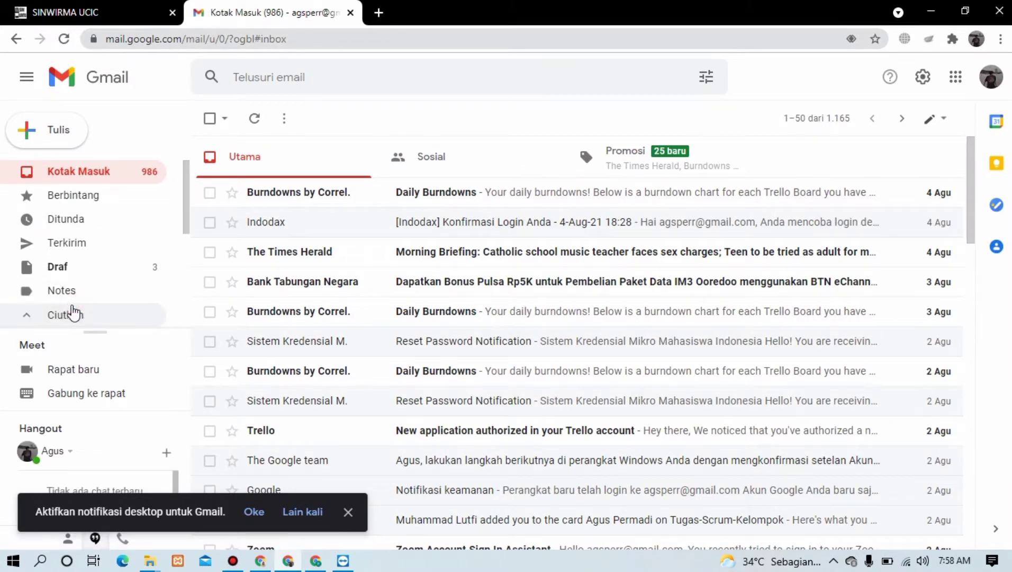
pyautogui.click(75, 309)
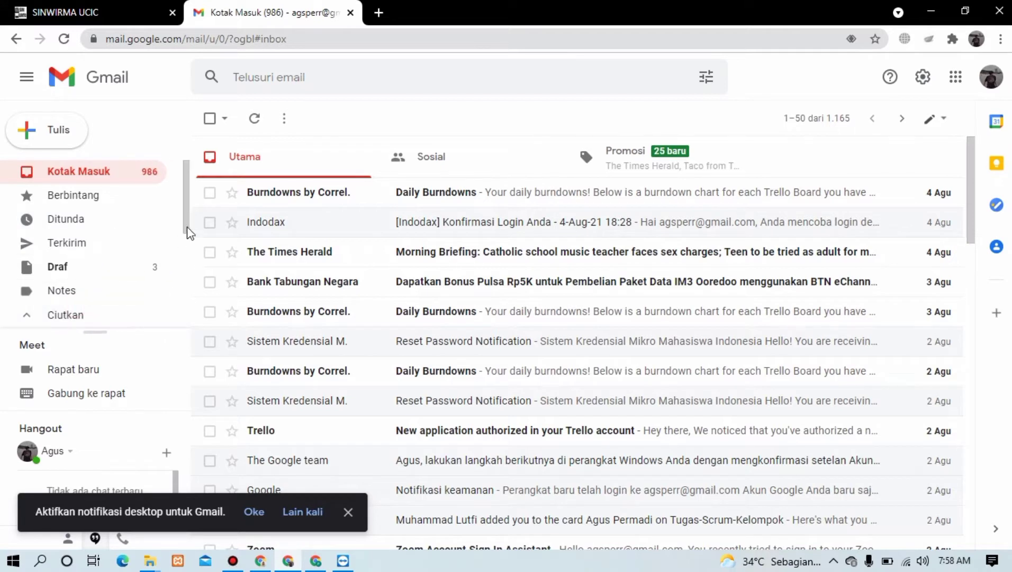
pyautogui.scroll(-3, 181, 264)
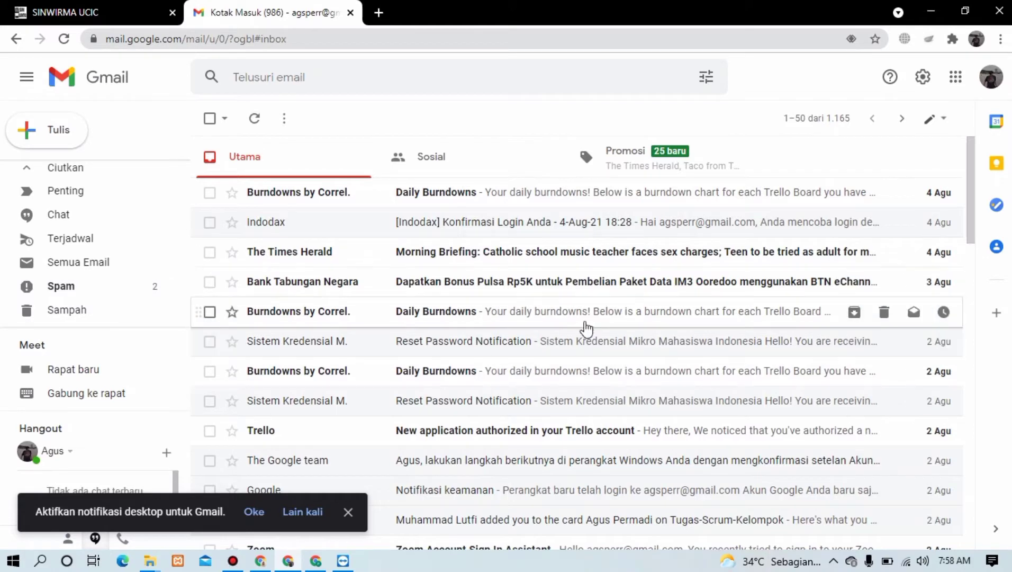
pyautogui.click(82, 290)
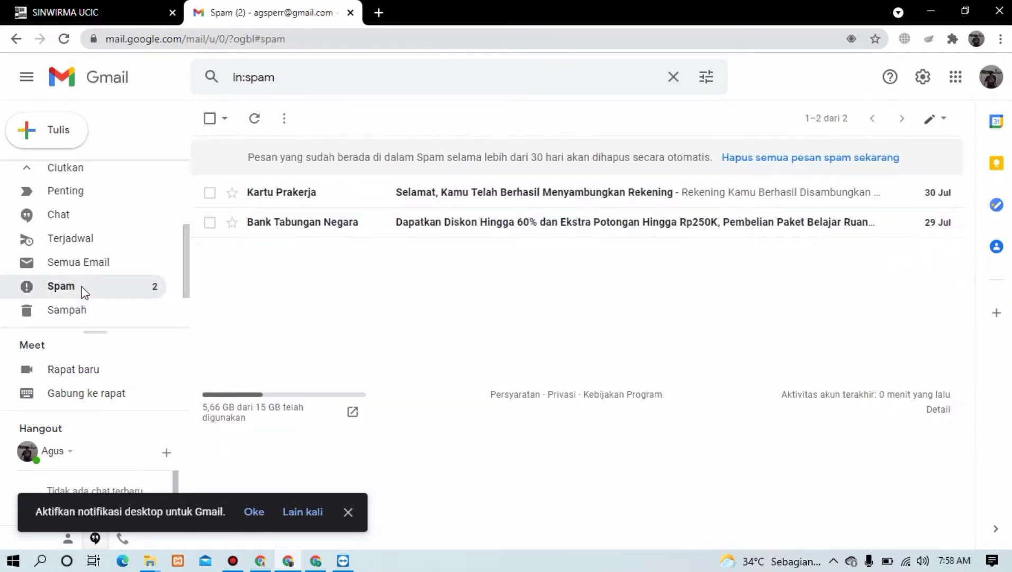
pyautogui.click(63, 40)
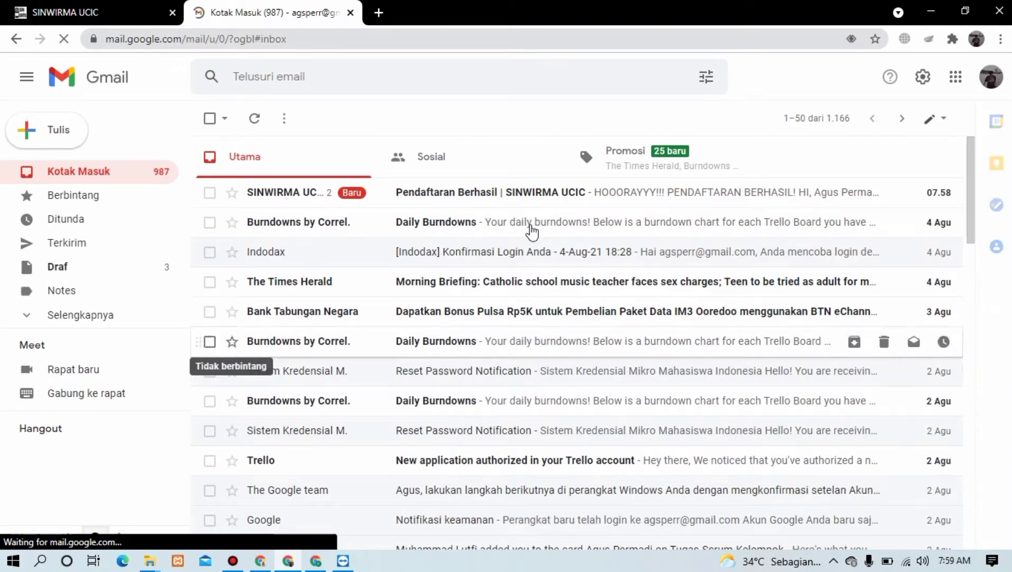
# Read the login details in the Pendaftaran Berhasil e-mail, then log in as the new seller.
pyautogui.click(449, 197)
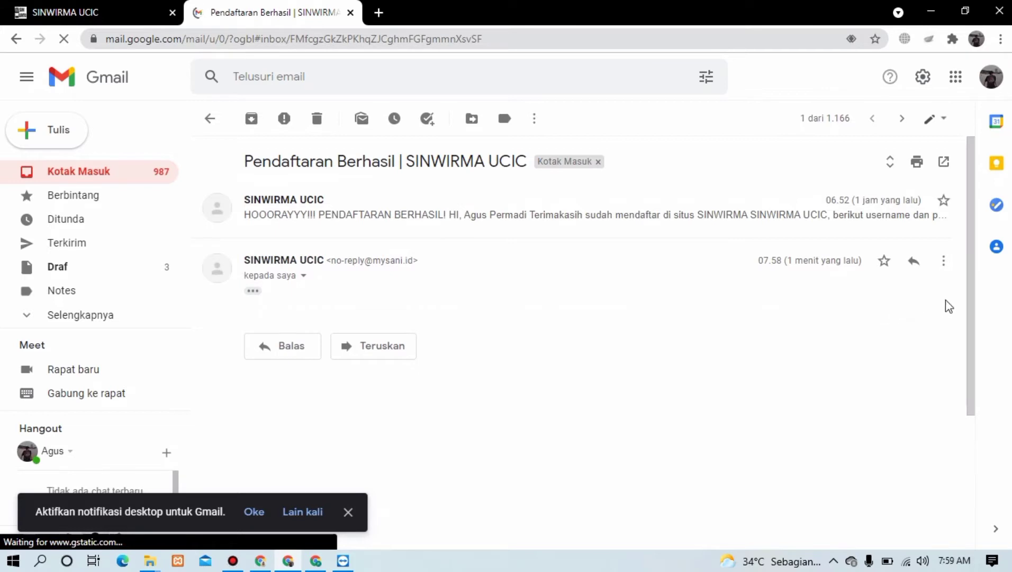
pyautogui.click(973, 279)
pyautogui.moveTo(973, 279)
pyautogui.mouseDown()
pyautogui.moveTo(966, 358)
pyautogui.moveTo(969, 282)
pyautogui.mouseUp()
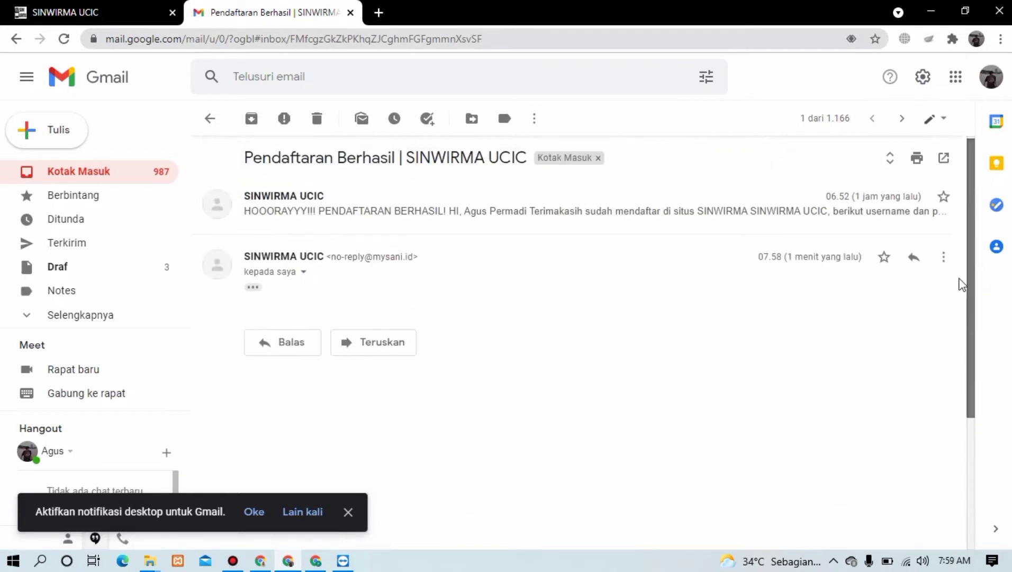
pyautogui.click(253, 286)
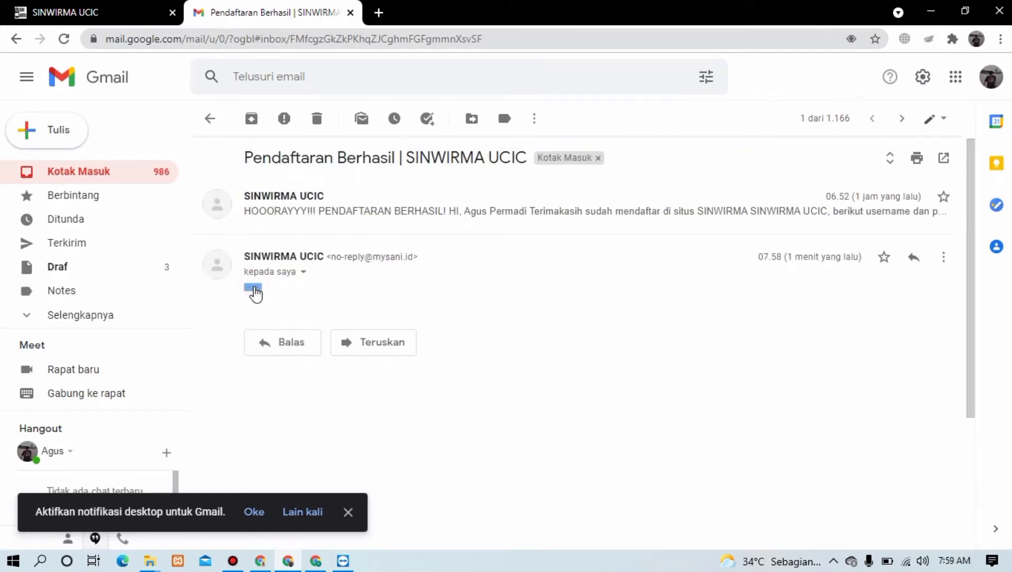
pyautogui.scroll(-6, 973, 280)
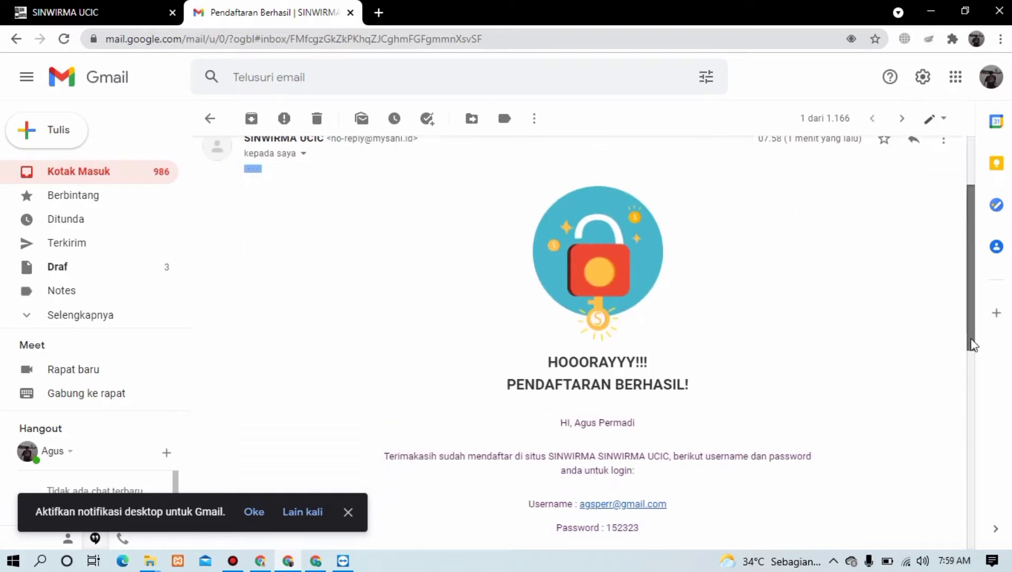
pyautogui.moveTo(972, 356); pyautogui.dragTo(964, 289)
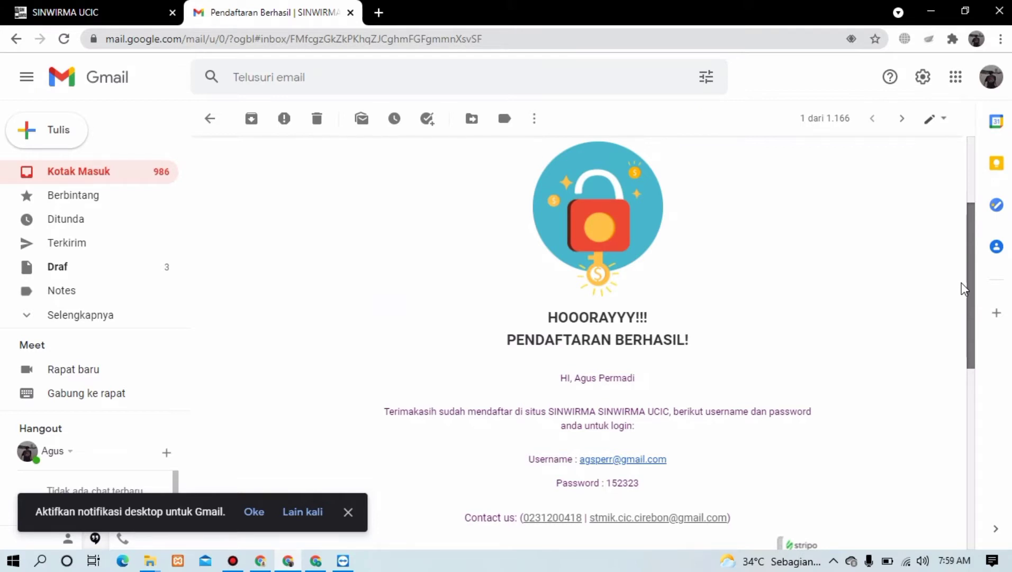
pyautogui.moveTo(964, 289); pyautogui.dragTo(963, 281)
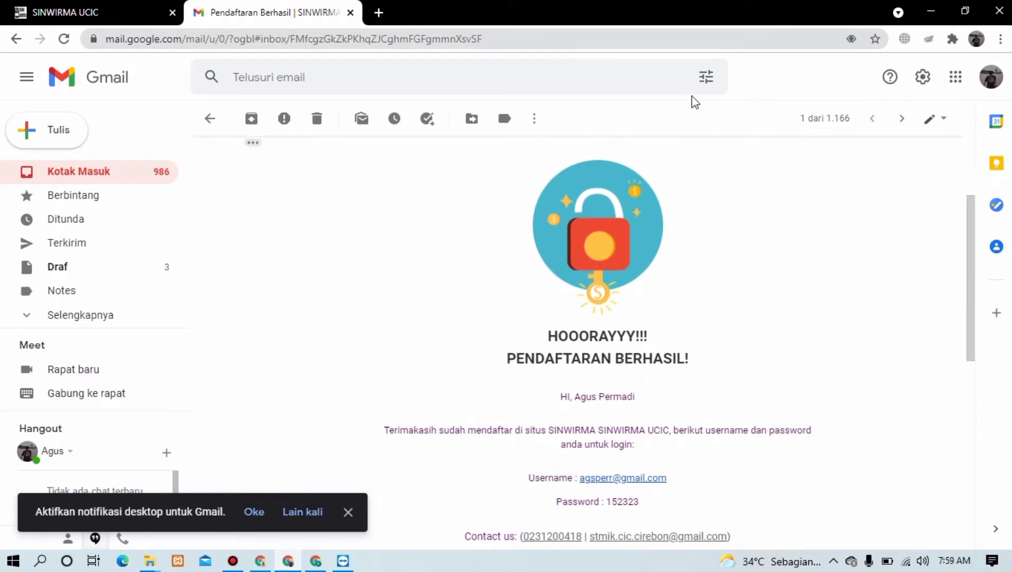
pyautogui.click(71, 20)
pyautogui.click(345, 428)
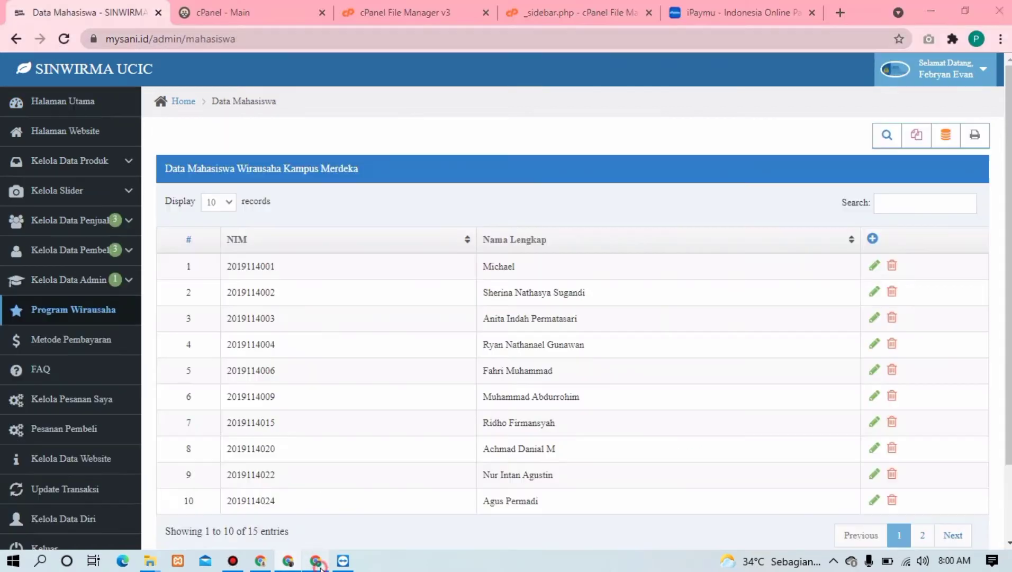
# Switch to the administrator's Chrome window from the taskbar.
pyautogui.click(316, 561)
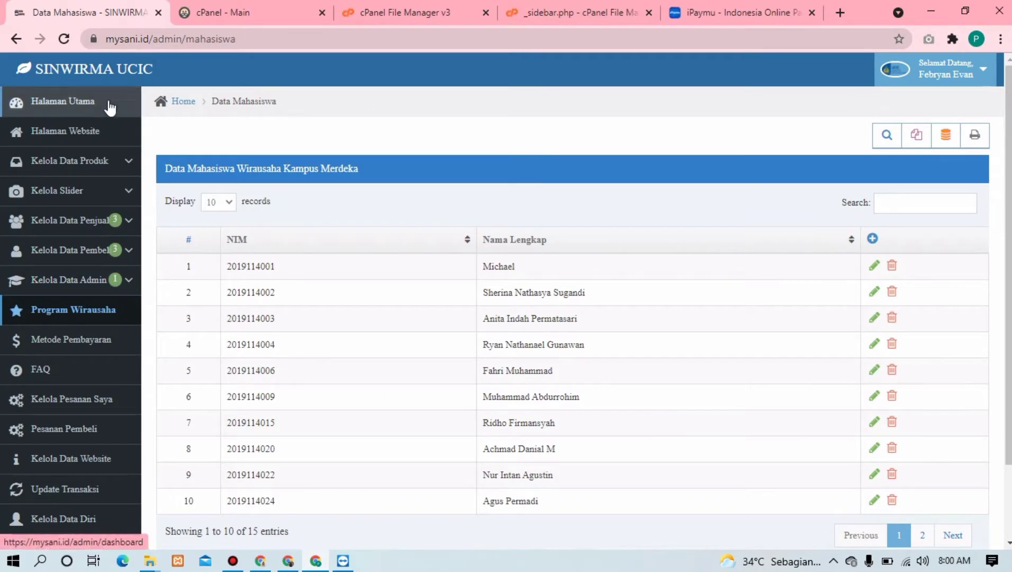
# Accept the pending seller under Daftar Tunggu and check Daftar Penjual now lists four sellers.
pyautogui.click(65, 38)
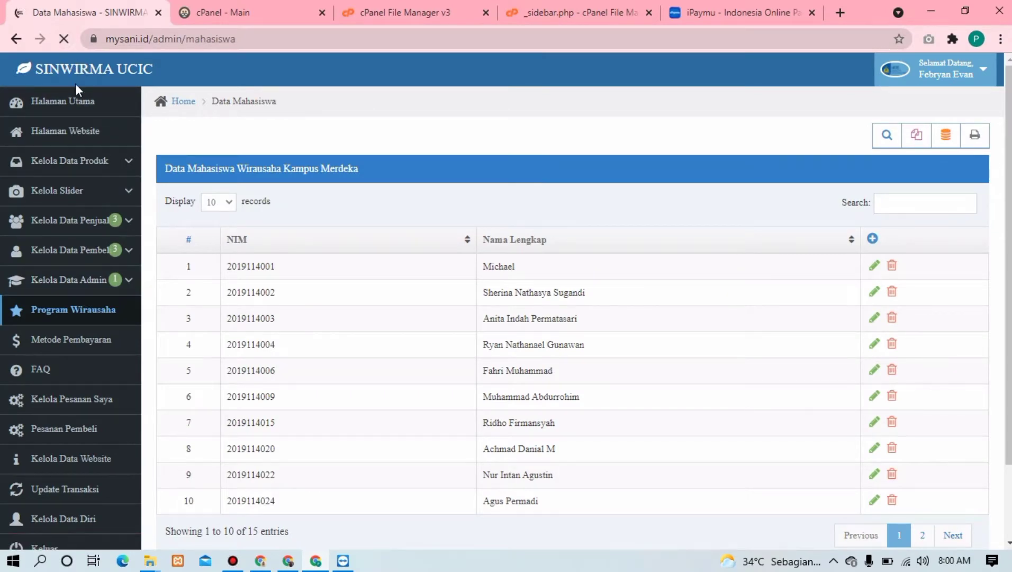
pyautogui.click(80, 97)
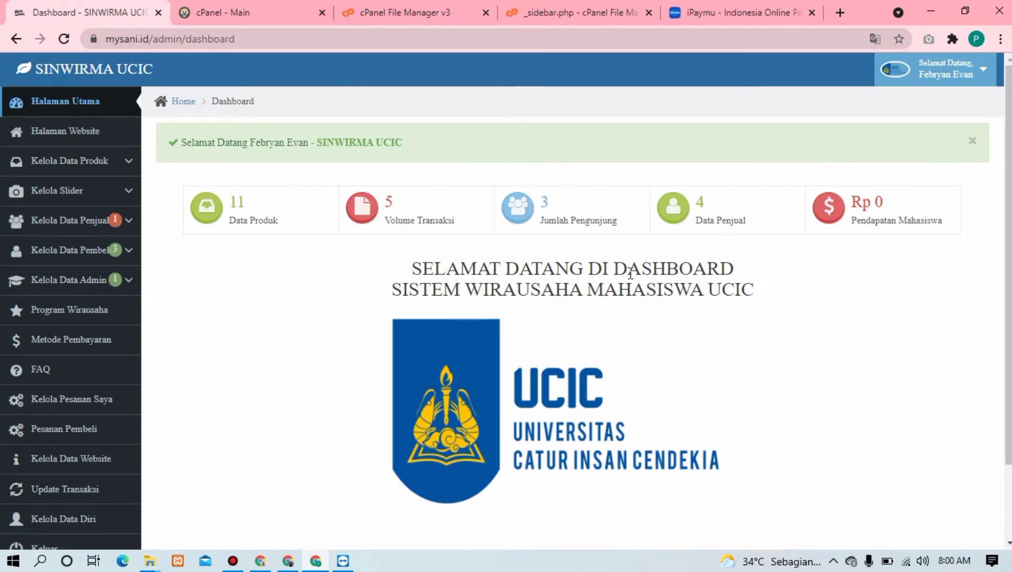
pyautogui.click(123, 220)
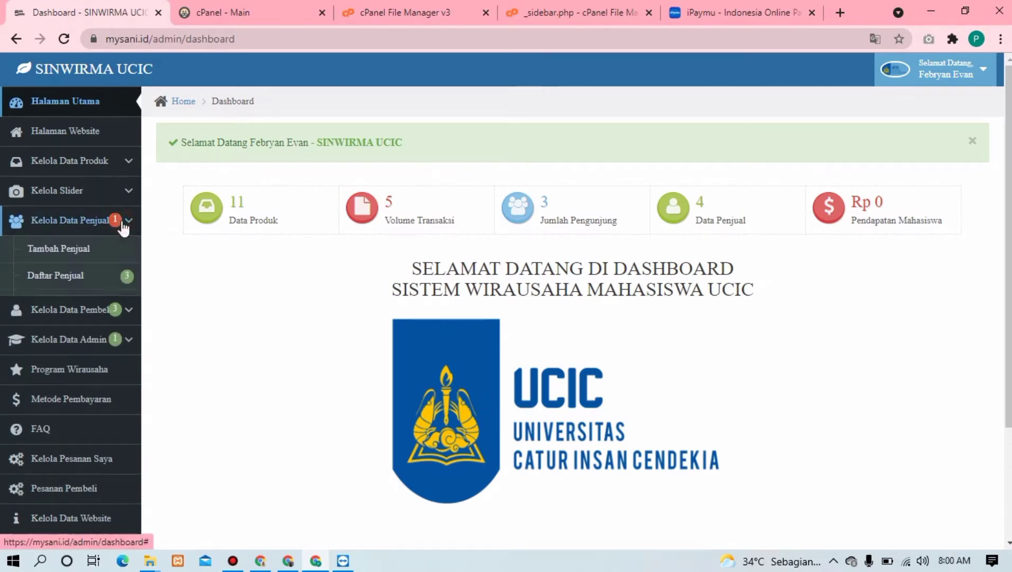
pyautogui.click(62, 304)
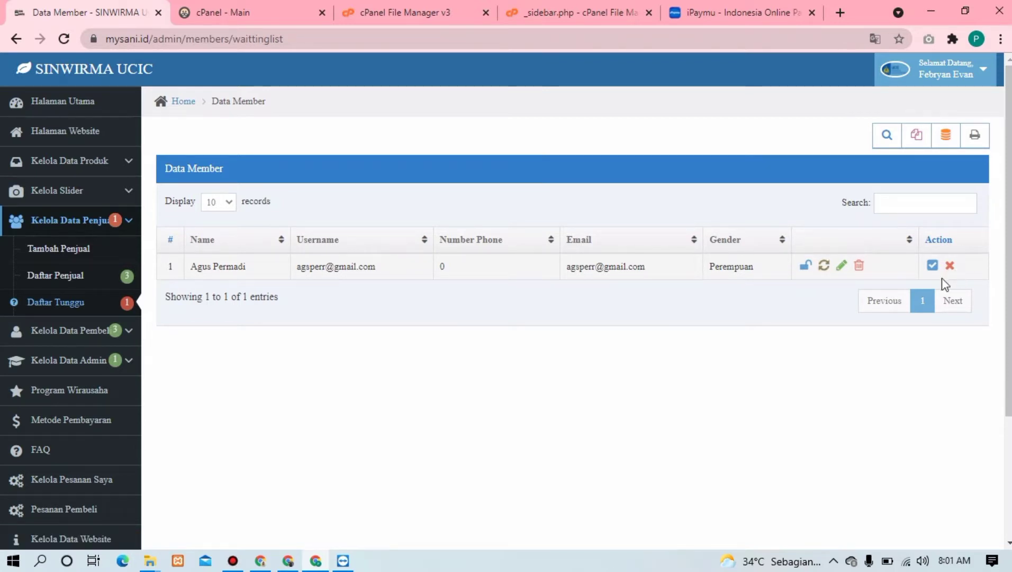
pyautogui.click(932, 266)
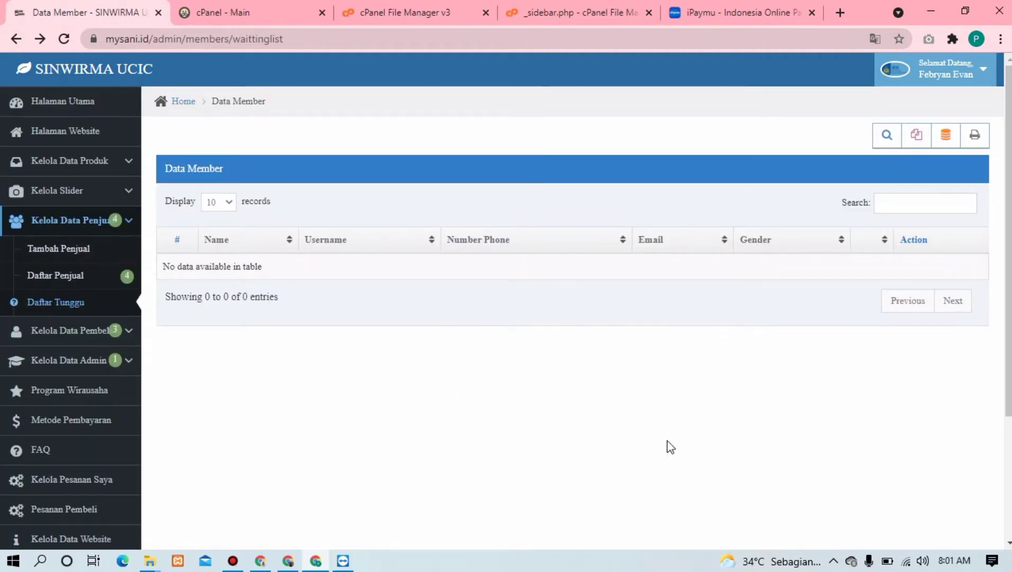
pyautogui.click(95, 282)
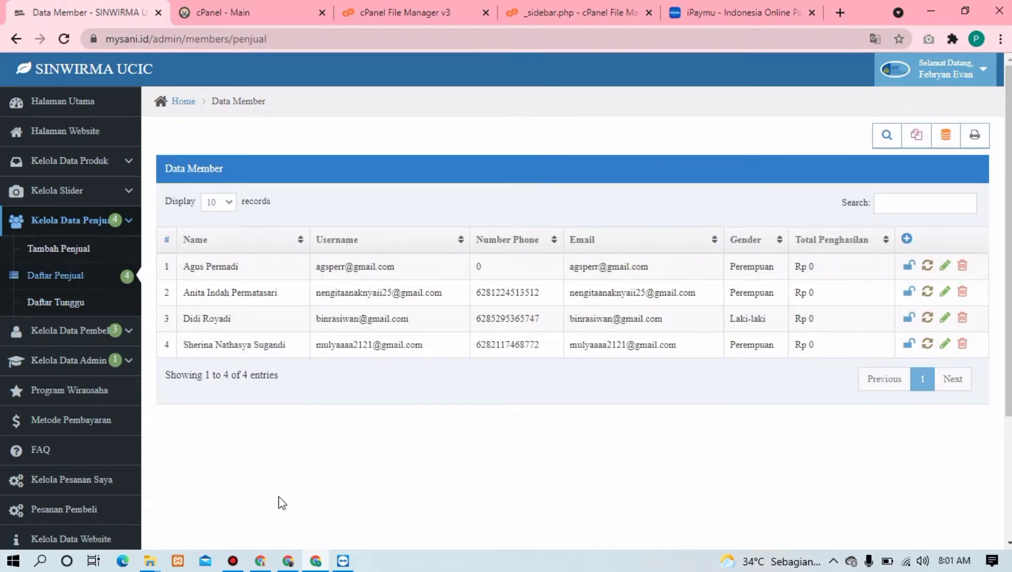
pyautogui.click(291, 563)
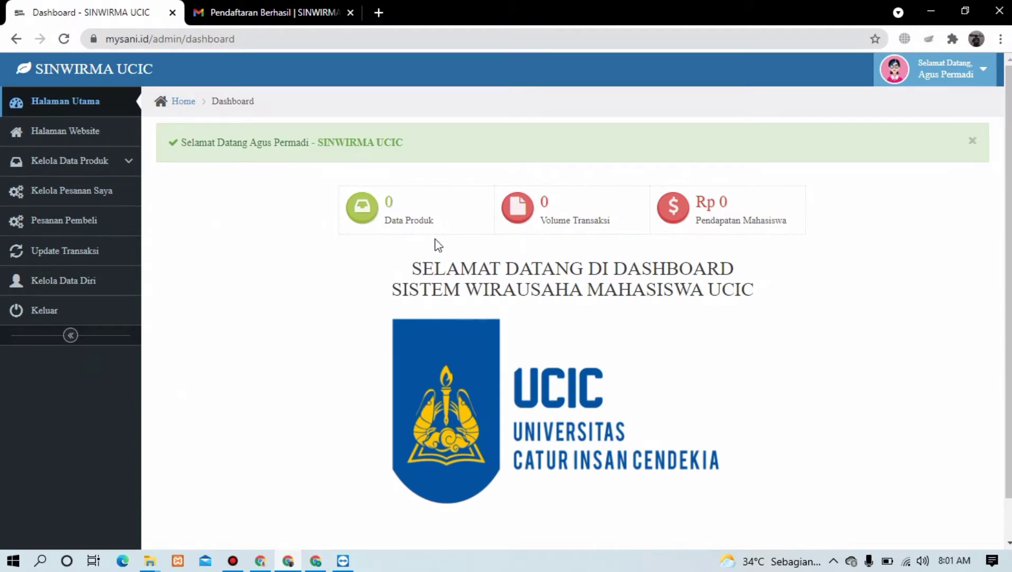
# From the public site, open the seller dashboard and go to Kelola Data Produk > Daftar Produk.
pyautogui.click(90, 134)
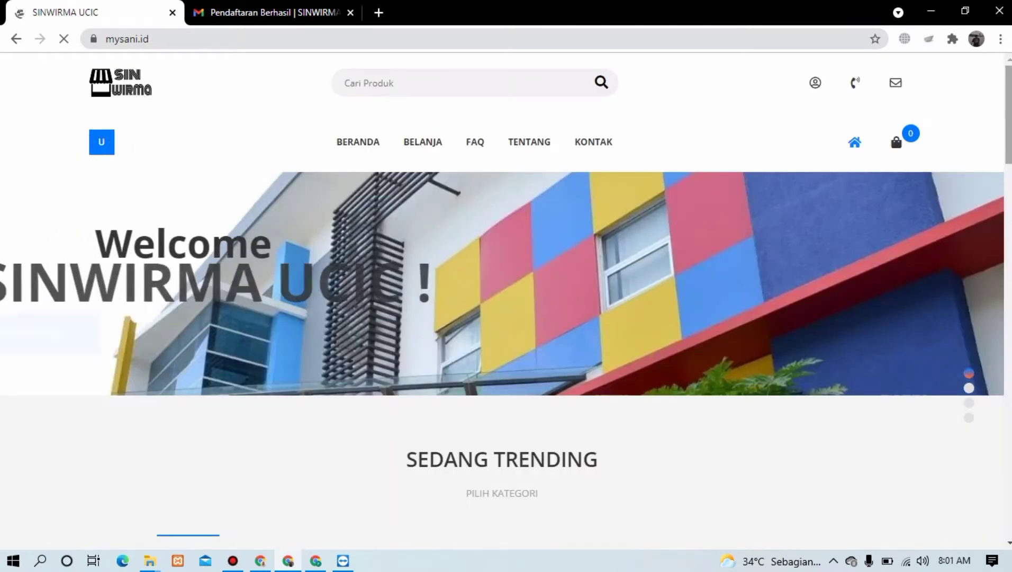
pyautogui.scroll(-1, 1008, 148)
pyautogui.moveTo(1009, 156); pyautogui.dragTo(980, 129)
pyautogui.scroll(4, 980, 136)
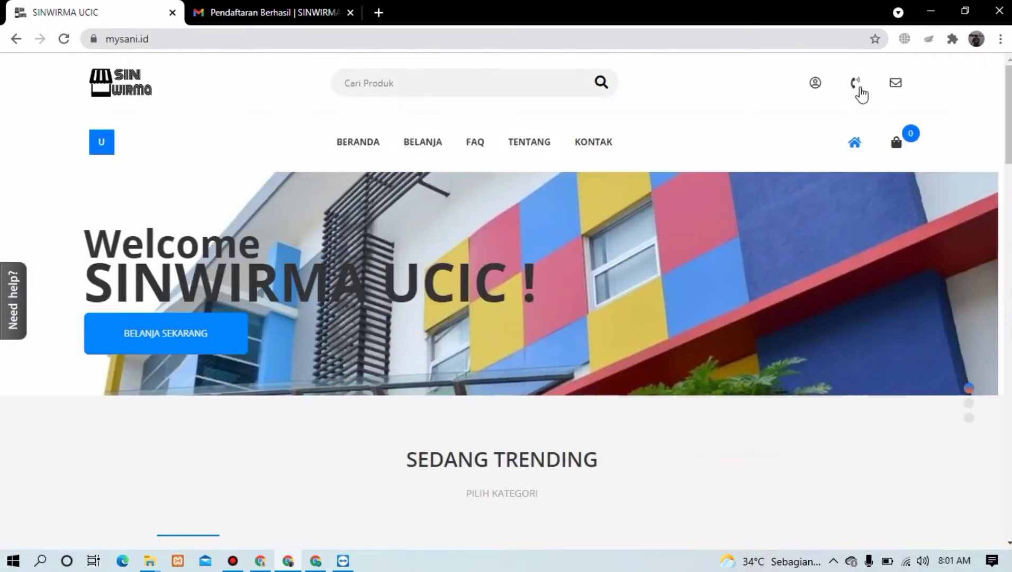
pyautogui.moveTo(818, 84)
pyautogui.click(831, 143)
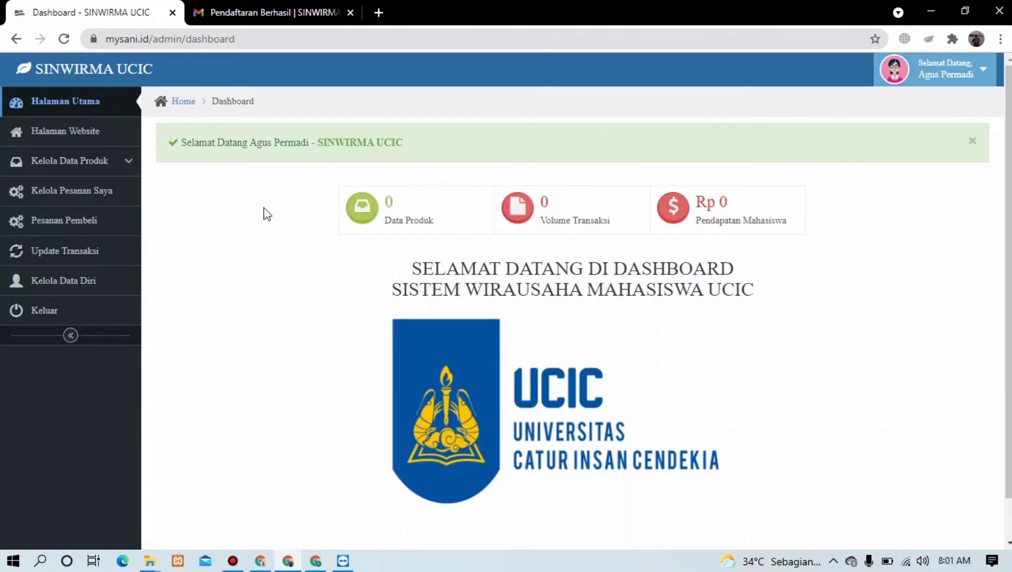
pyautogui.click(107, 169)
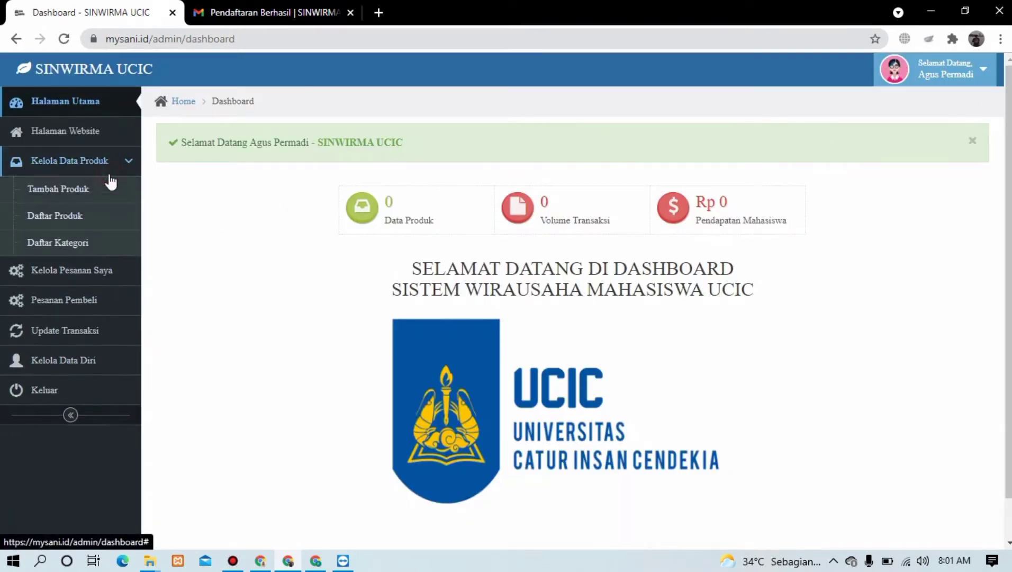
pyautogui.click(74, 217)
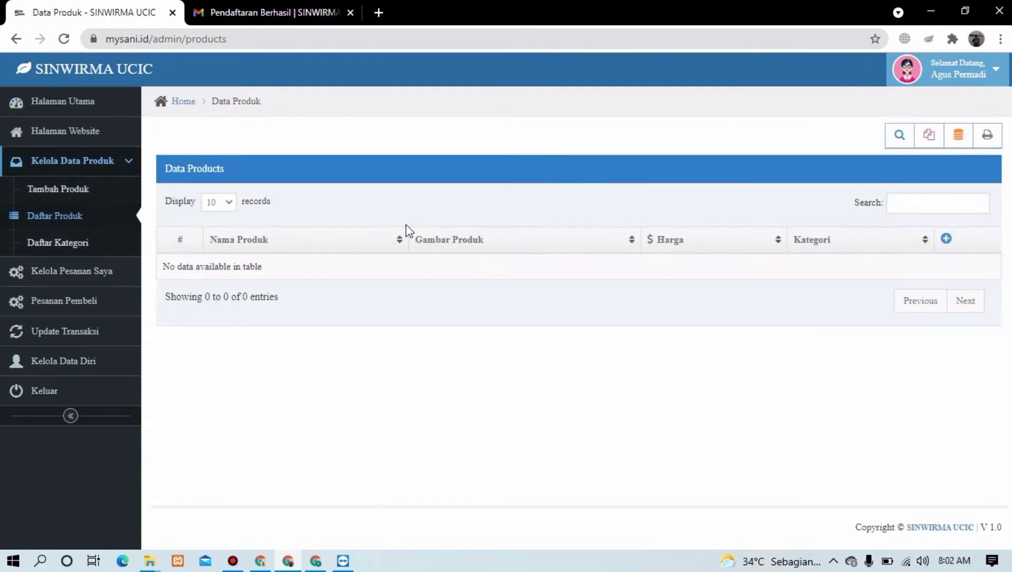
# Start a new product Makaroni Setannn in Makanan & Minuman, type Kering, described 'enak sekaliiii'.
pyautogui.click(946, 239)
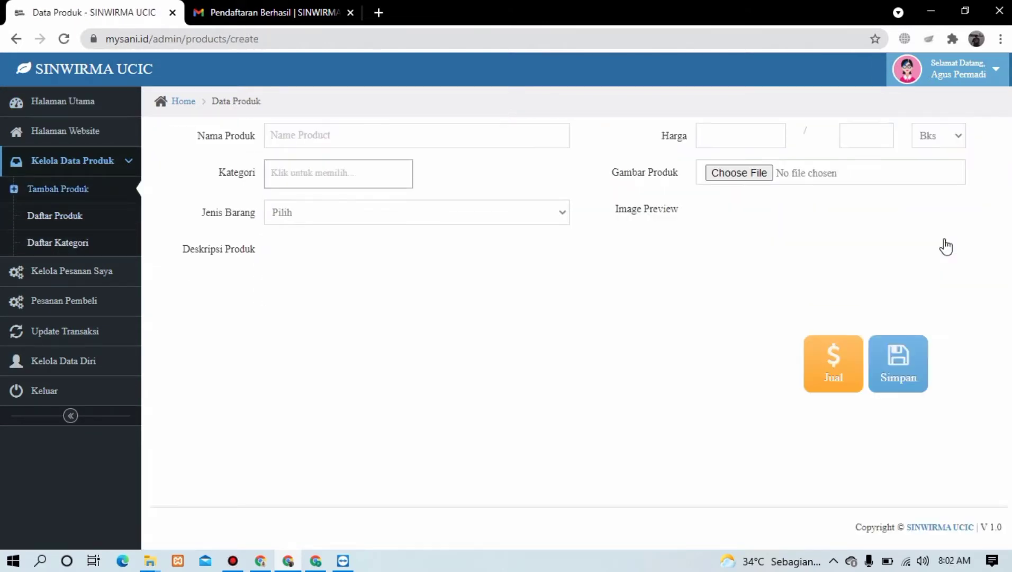
pyautogui.click(371, 142)
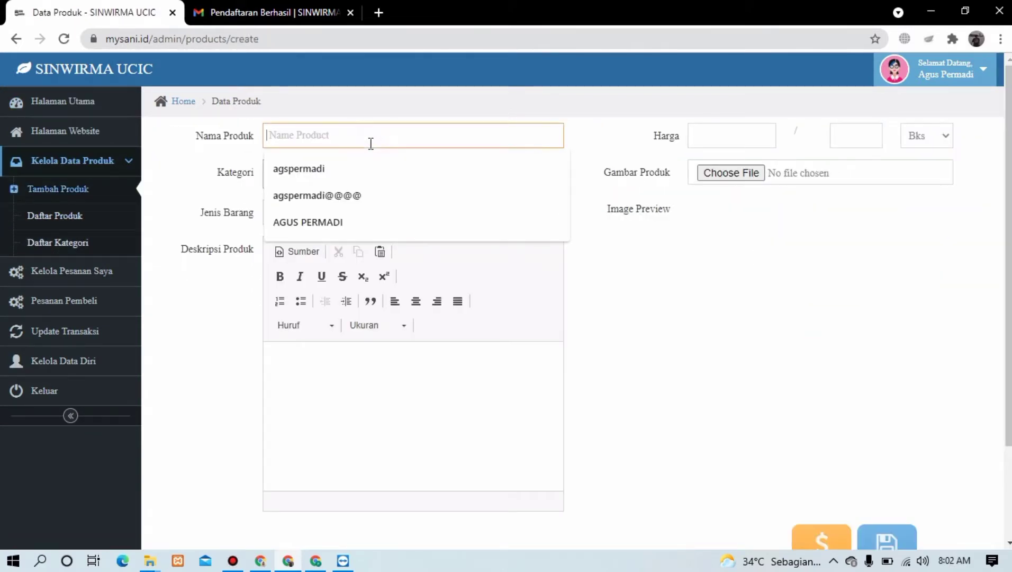
pyautogui.write('M')
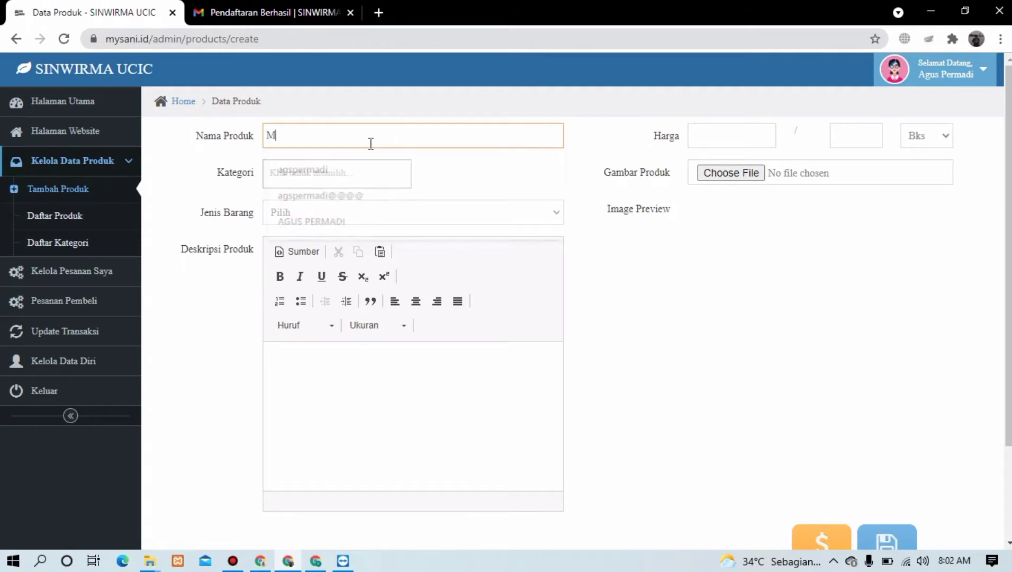
pyautogui.write('akaroni ')
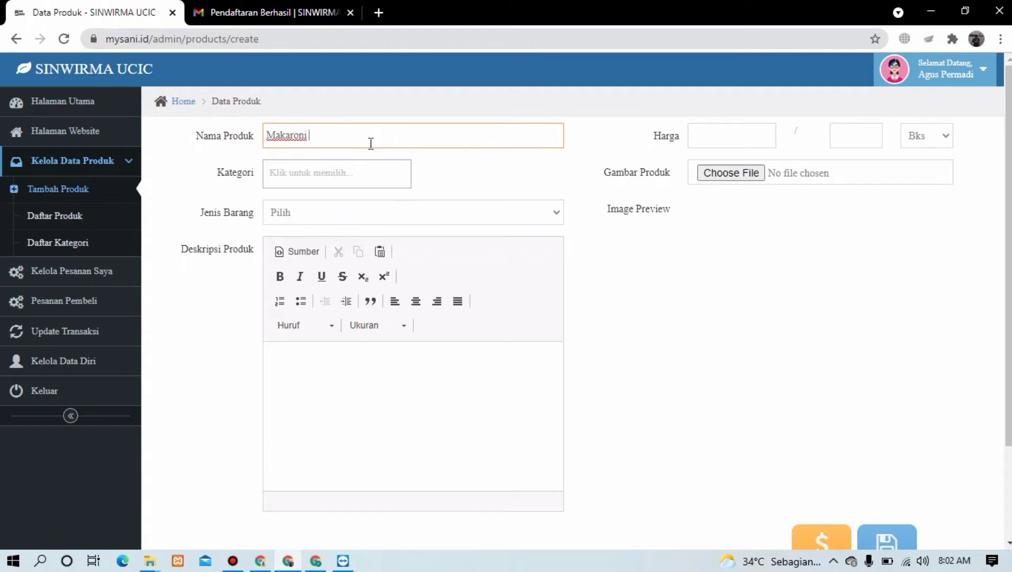
pyautogui.write('Setannn')
pyautogui.click(312, 172)
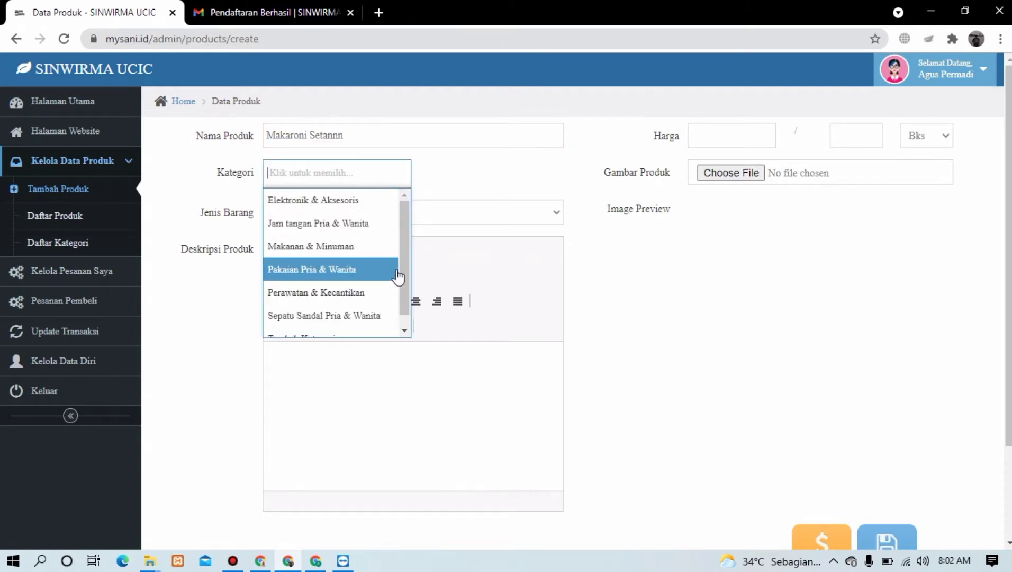
pyautogui.click(369, 253)
pyautogui.click(312, 214)
pyautogui.click(307, 259)
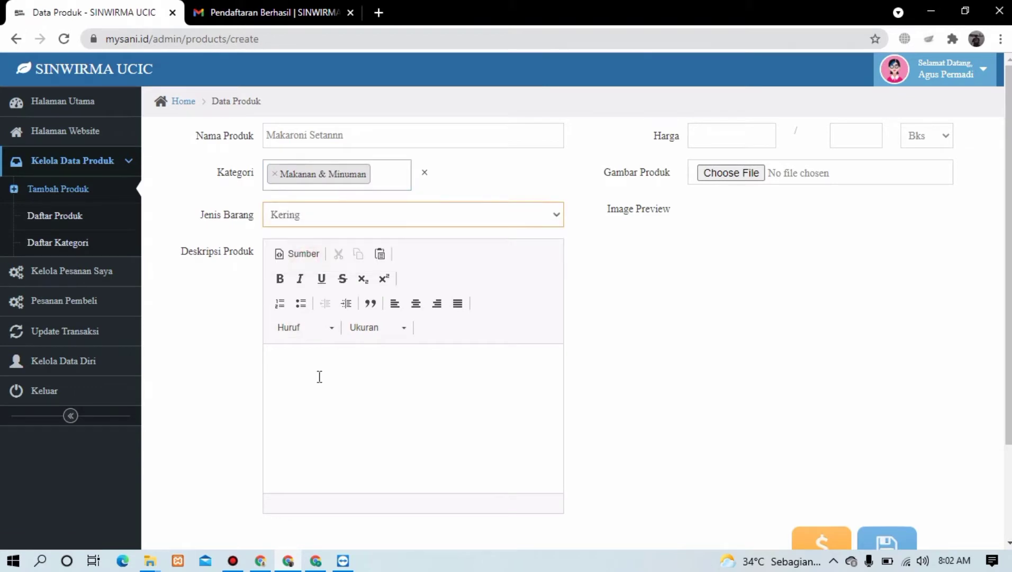
pyautogui.click(319, 376)
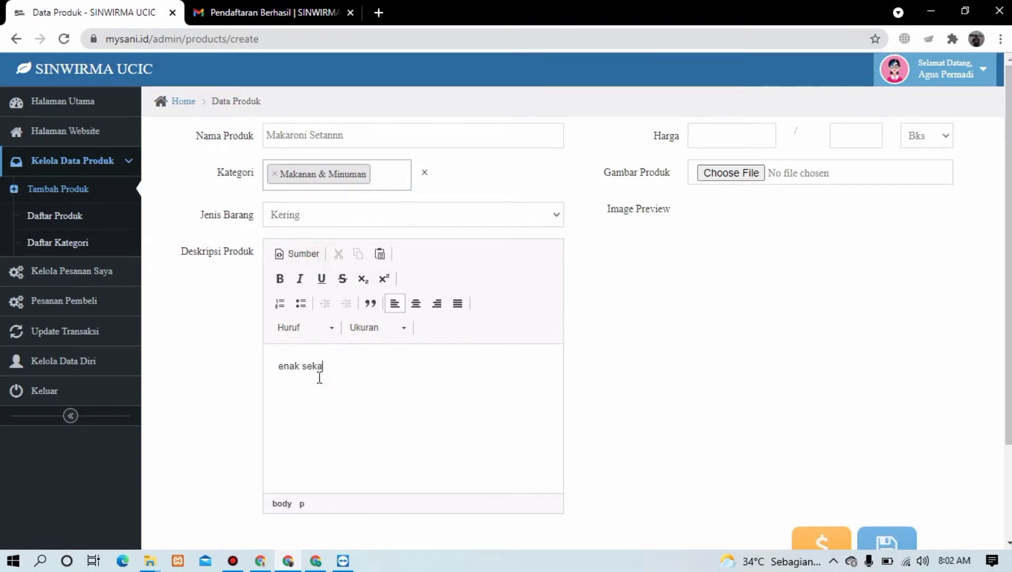
# Set the product price to 2000 per 1 Pcs.
pyautogui.click(740, 144)
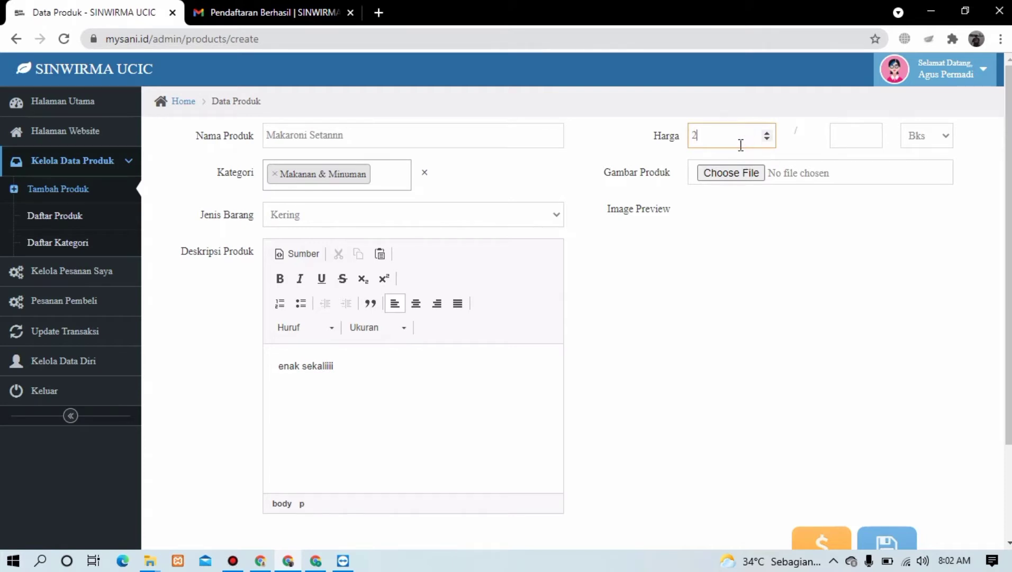
pyautogui.write('2000')
pyautogui.click(842, 138)
pyautogui.write('1')
pyautogui.click(937, 136)
pyautogui.click(938, 169)
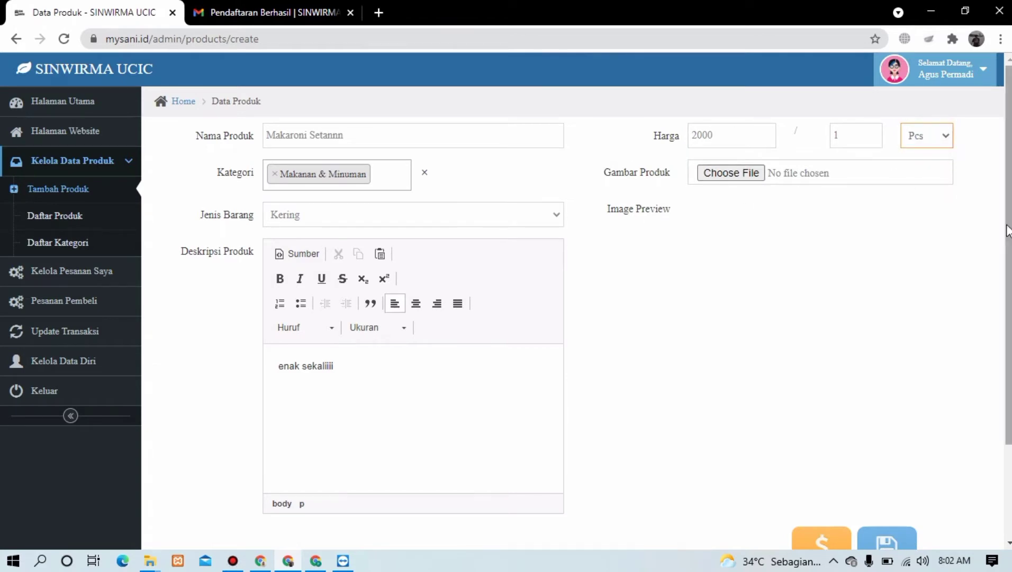
pyautogui.scroll(-1, 1009, 222)
pyautogui.scroll(1, 1009, 223)
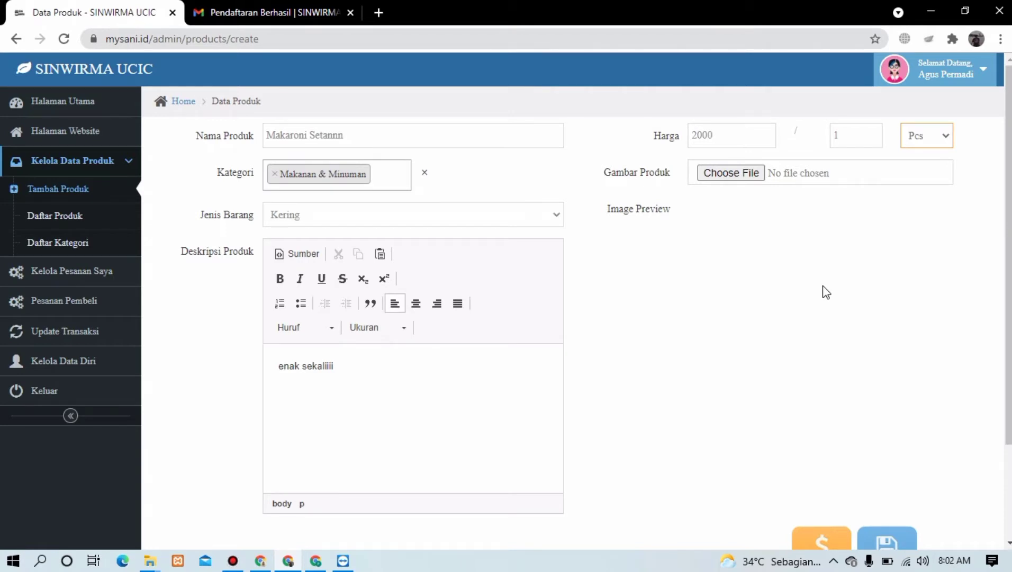
# Attach 0004.jpg as the product picture.
pyautogui.click(761, 176)
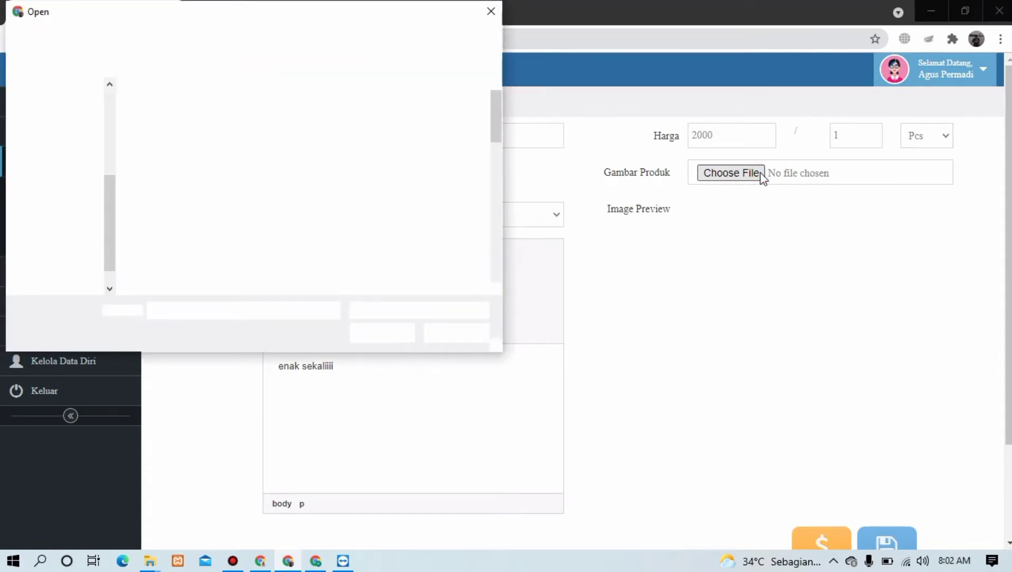
pyautogui.scroll(-5, 355, 114)
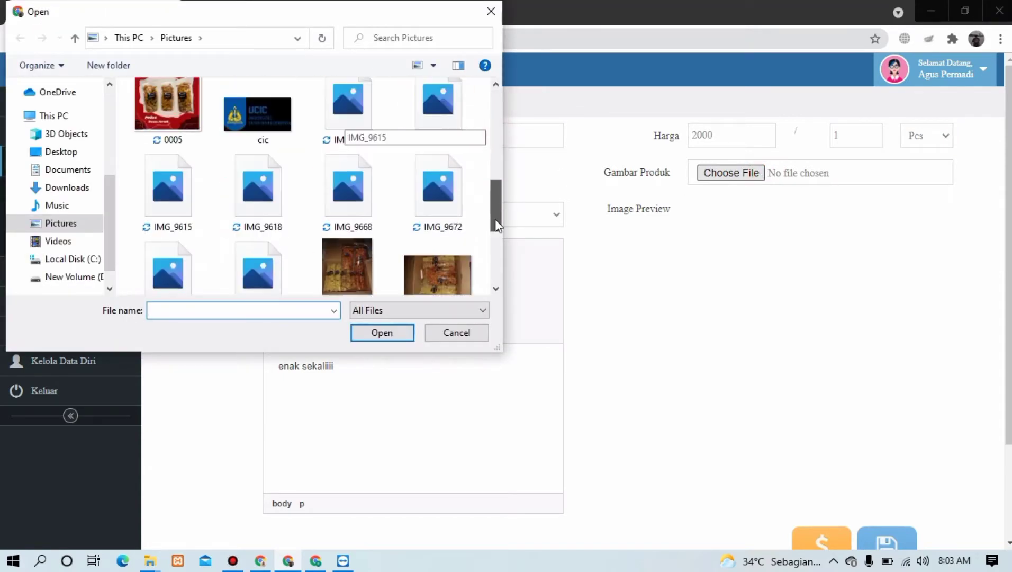
pyautogui.scroll(2, 355, 114)
pyautogui.click(397, 332)
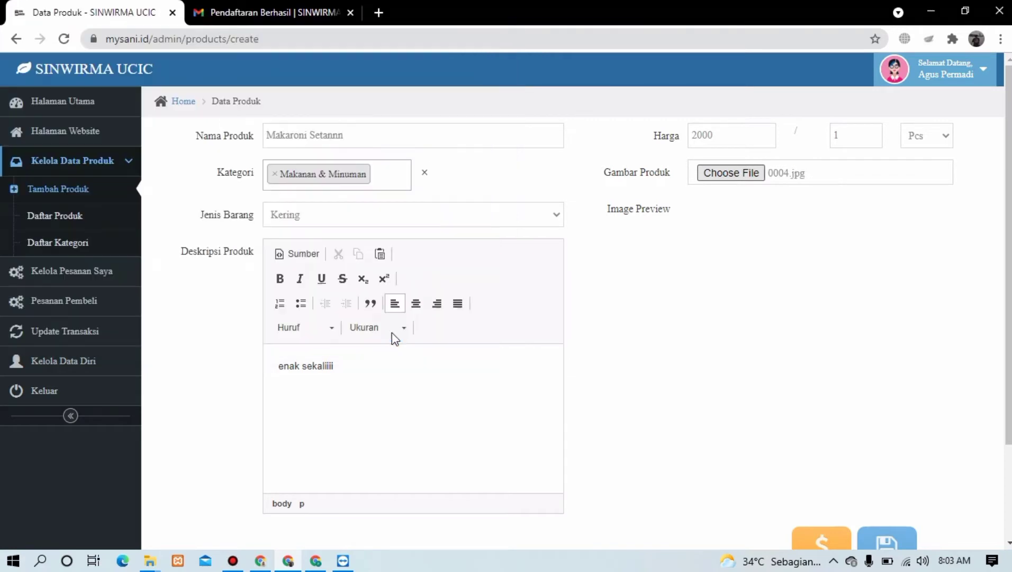
# Save Makaroni Setannn so it is listed at Rp2.000 / 1 Pcs.
pyautogui.moveTo(1007, 191); pyautogui.dragTo(1008, 214)
pyautogui.scroll(-3, 889, 185)
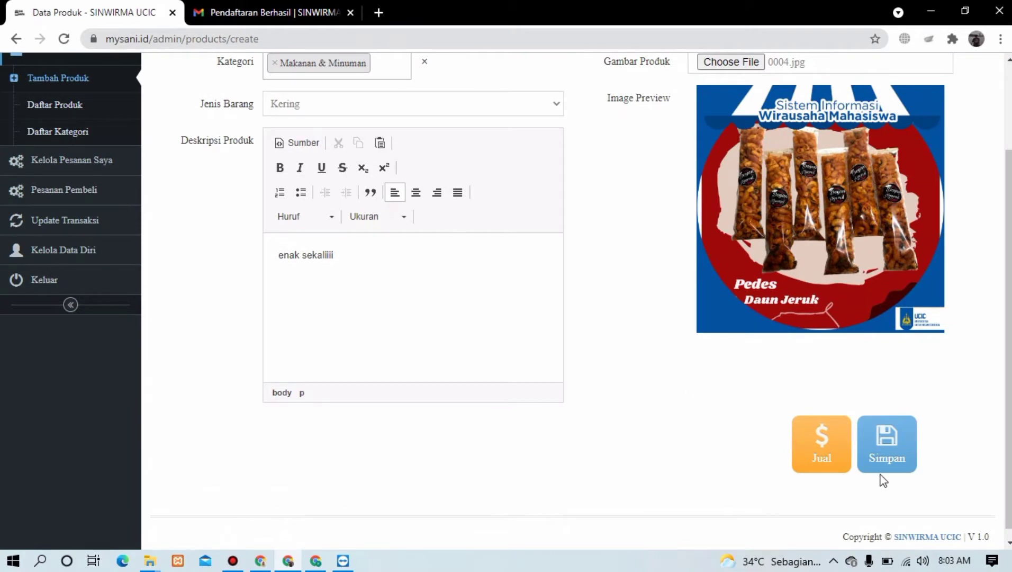
pyautogui.tripleClick(696, 418)
pyautogui.click(682, 483)
pyautogui.click(906, 447)
pyautogui.click(883, 463)
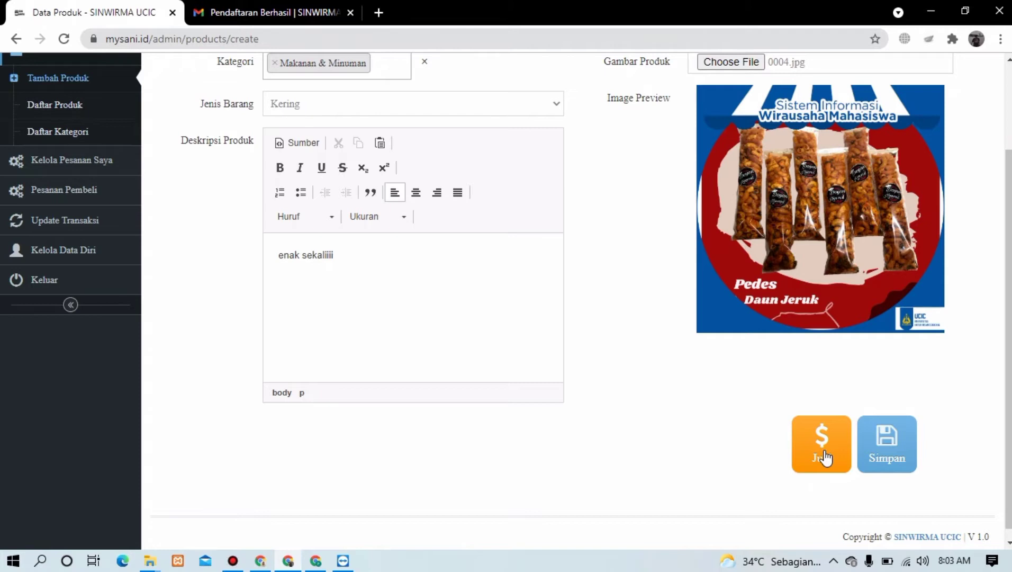
pyautogui.click(900, 456)
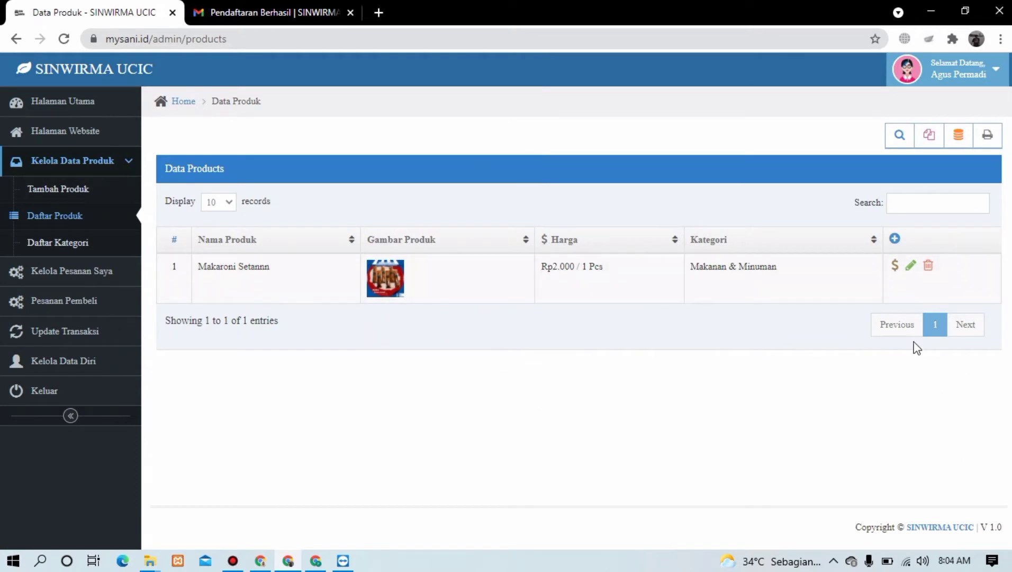
# Put Makaroni Setannn on sale and find it on the public storefront.
pyautogui.click(894, 266)
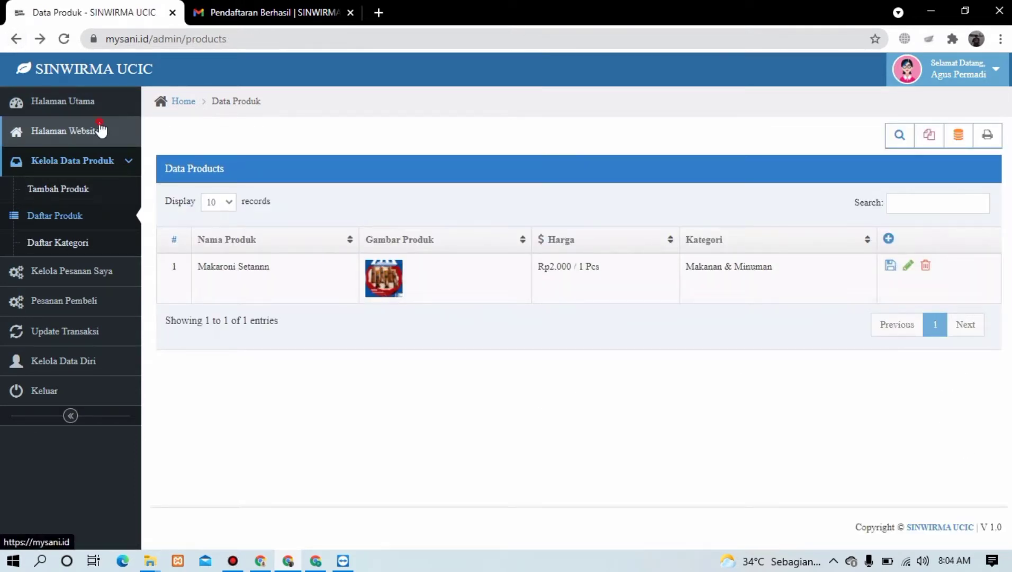
pyautogui.click(100, 130)
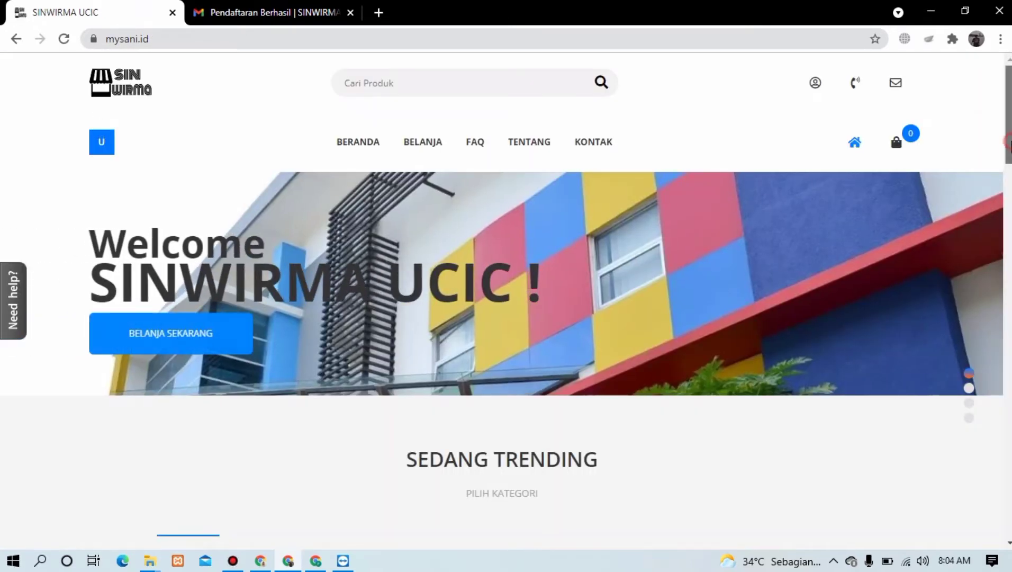
pyautogui.moveTo(1010, 146); pyautogui.dragTo(989, 315)
pyautogui.scroll(-6, 988, 314)
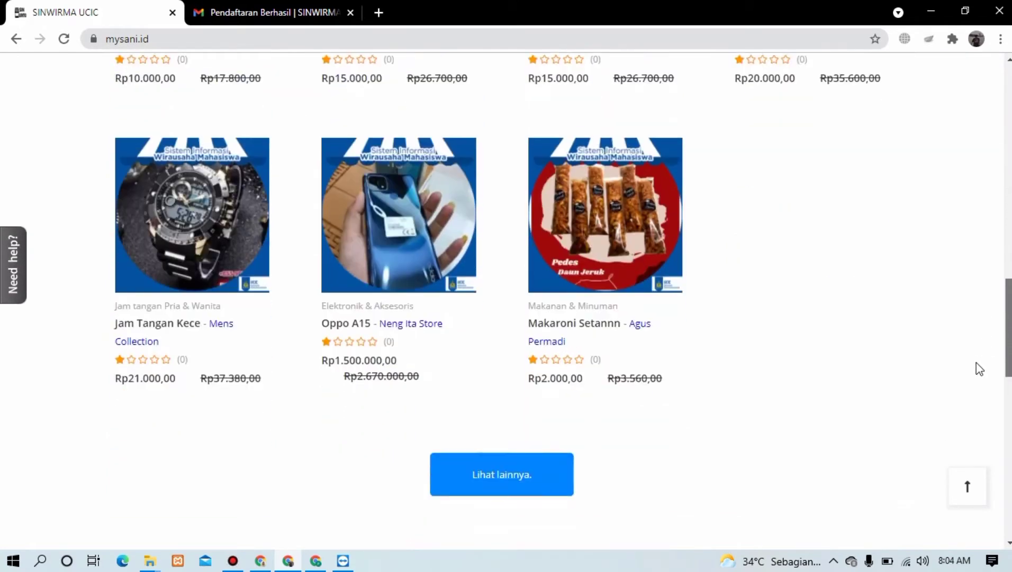
# Check the seller's public page lists Makaroni Setannn under Makanan & Minuman.
pyautogui.moveTo(667, 162)
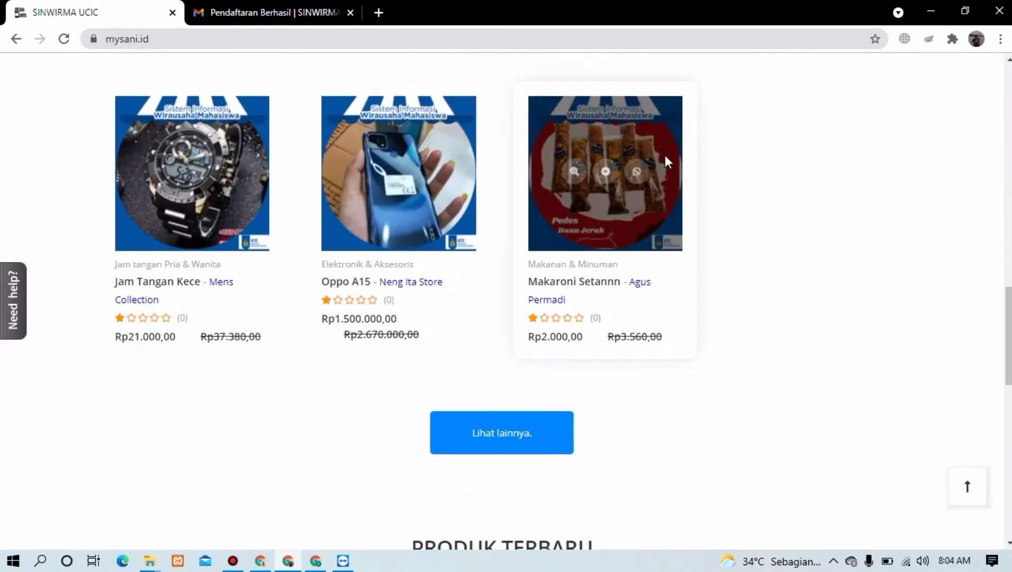
pyautogui.click(639, 285)
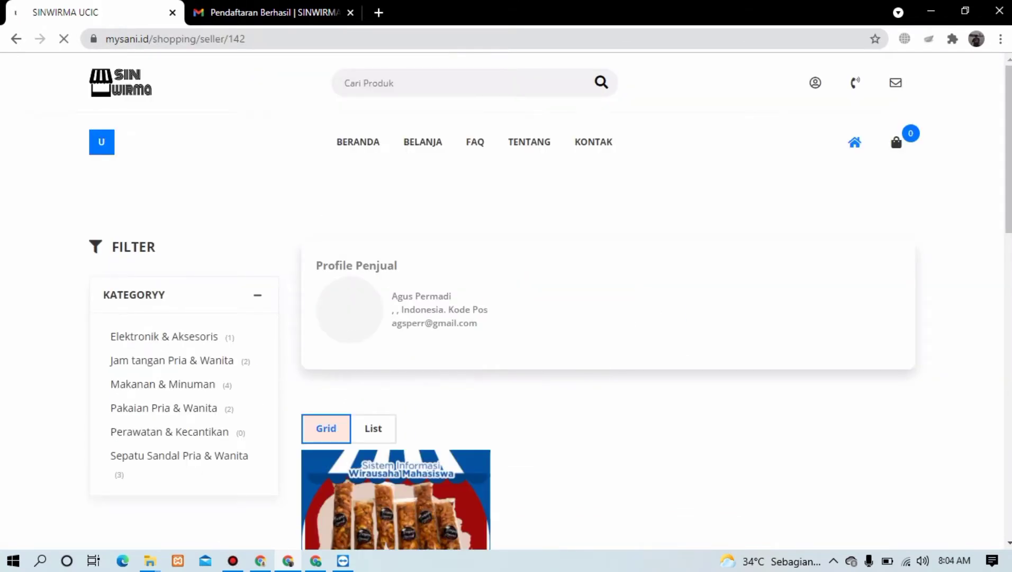
pyautogui.moveTo(1009, 174); pyautogui.dragTo(1009, 250)
pyautogui.scroll(1, 1009, 250)
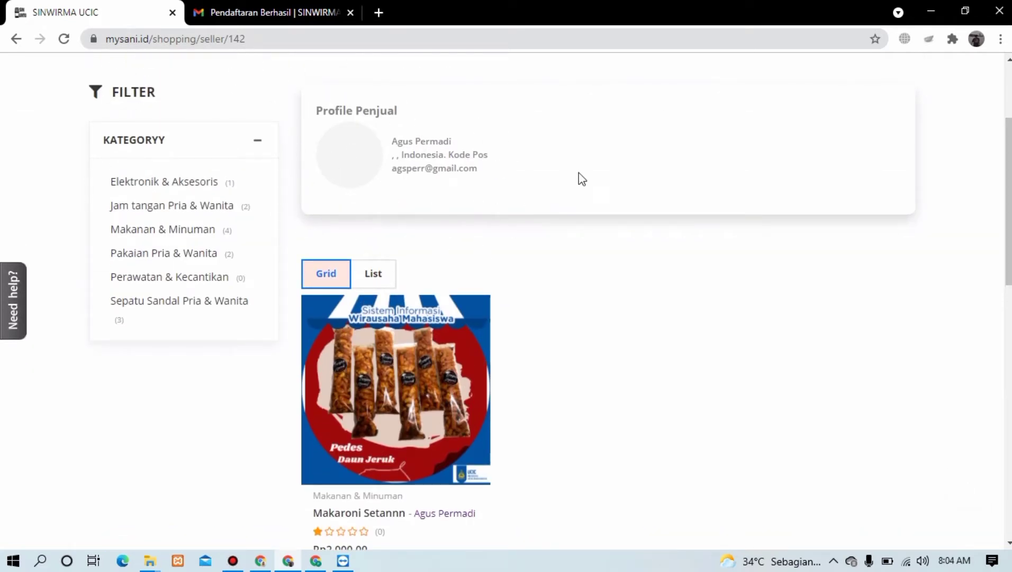
pyautogui.moveTo(1009, 249); pyautogui.dragTo(1009, 224)
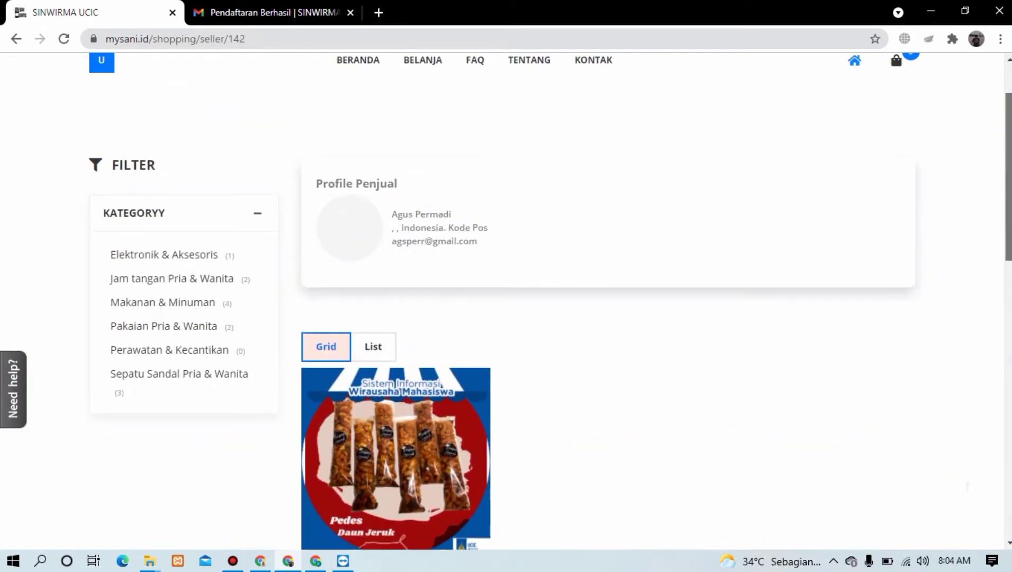
pyautogui.click(260, 560)
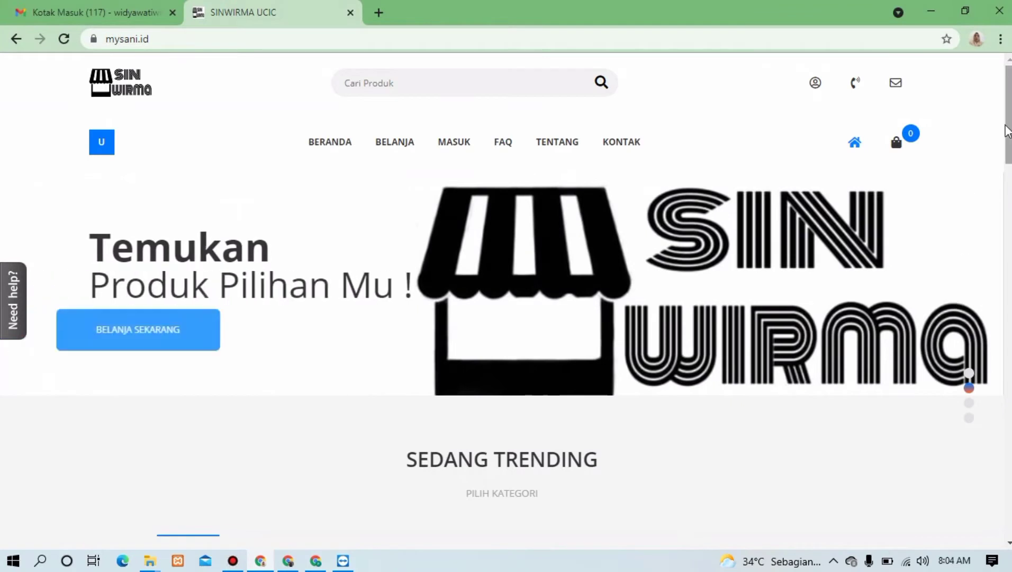
# Fill the buyer registration form with the saved name, e-mail and a password.
pyautogui.moveTo(816, 85)
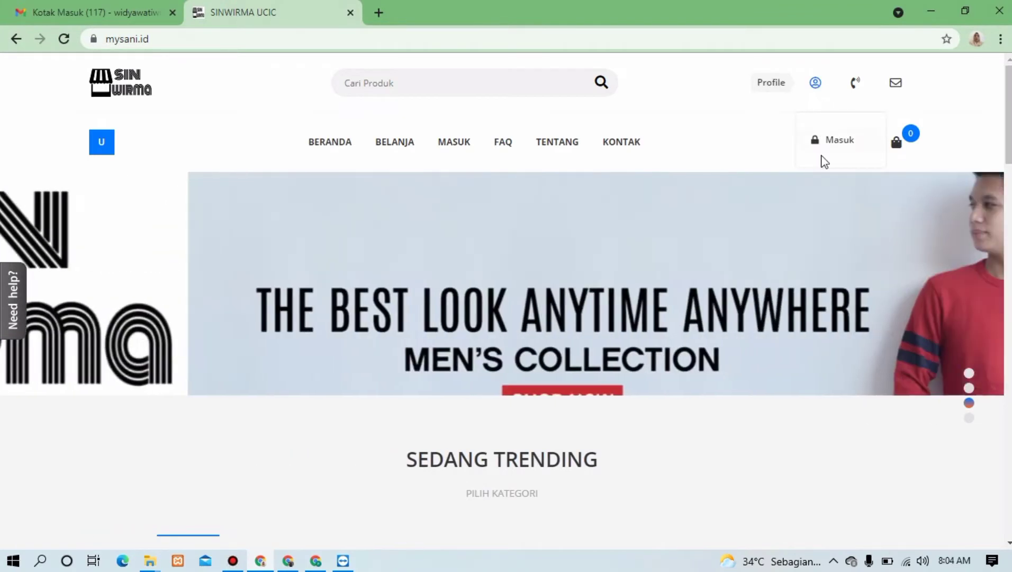
pyautogui.click(823, 141)
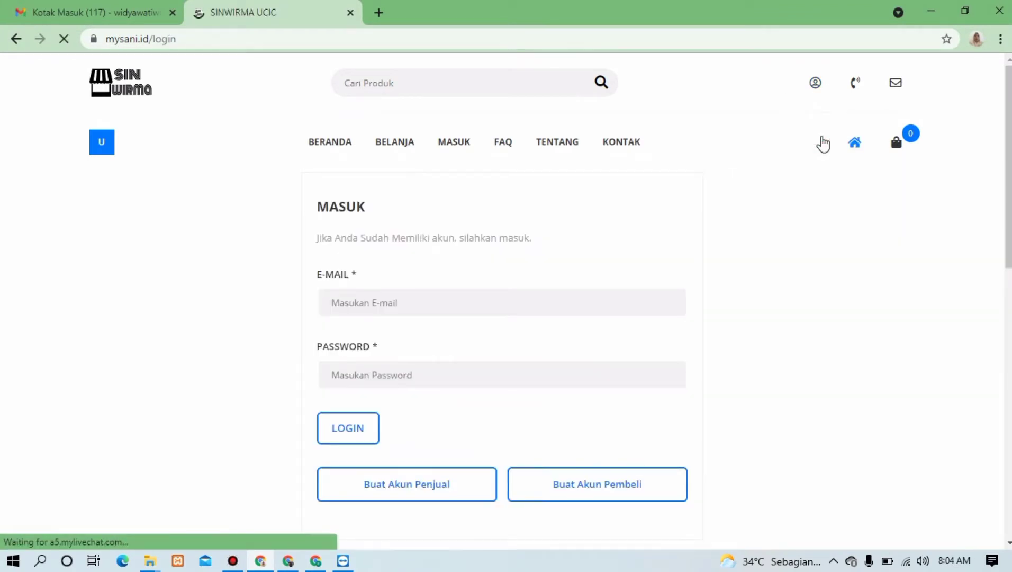
pyautogui.click(597, 495)
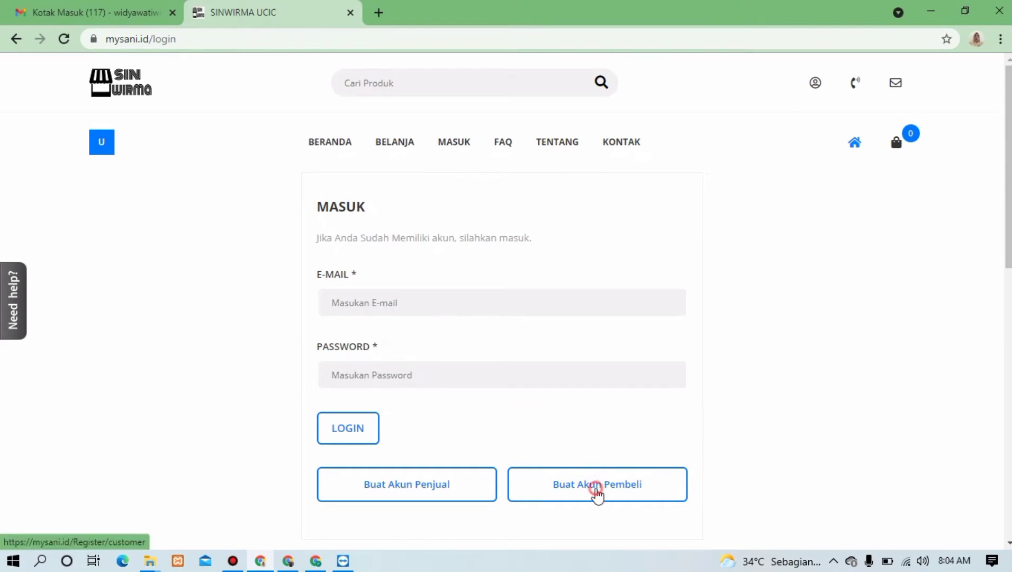
pyautogui.click(420, 350)
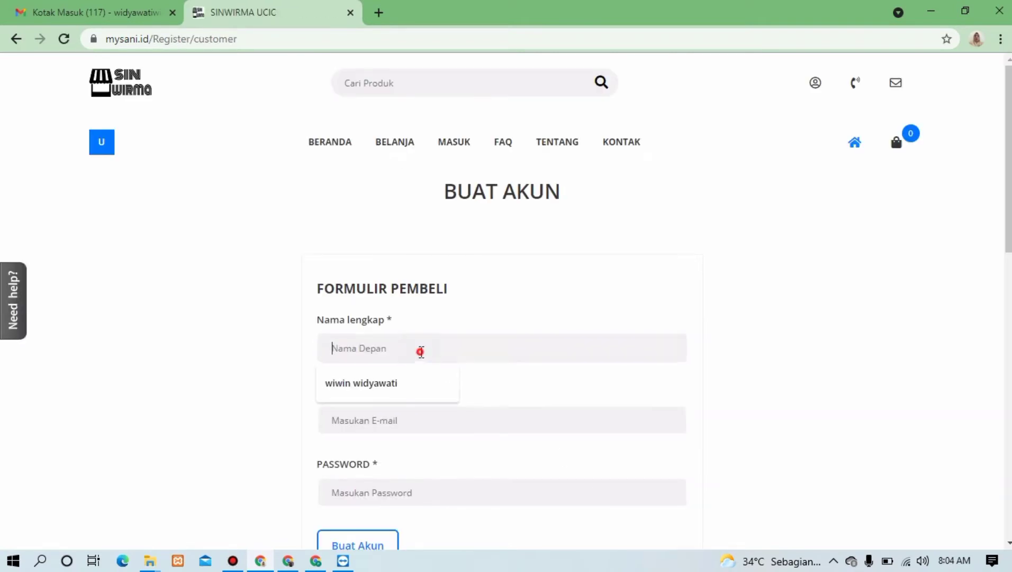
pyautogui.click(386, 384)
pyautogui.click(361, 421)
pyautogui.click(369, 456)
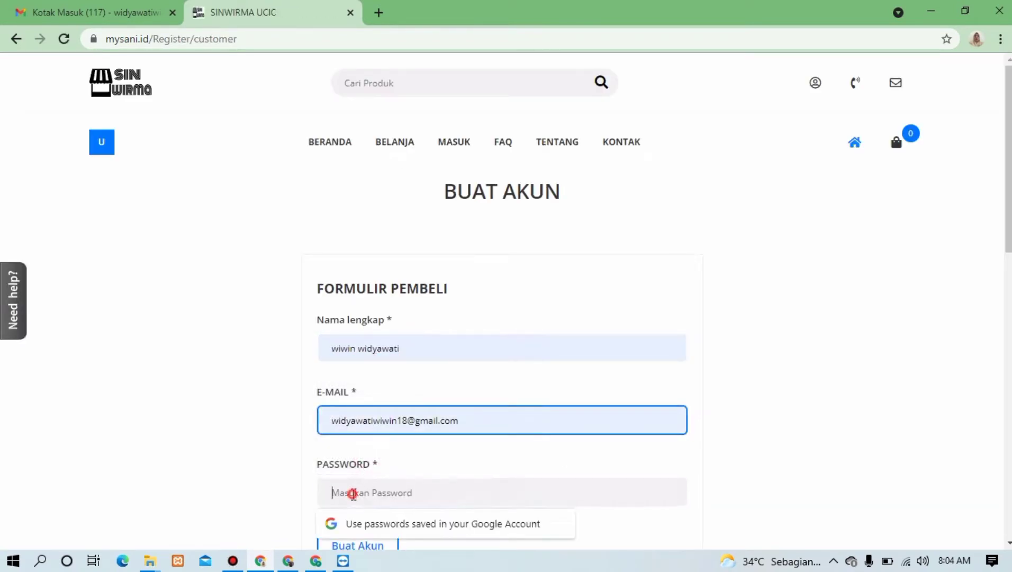
pyautogui.click(352, 492)
pyautogui.write('w')
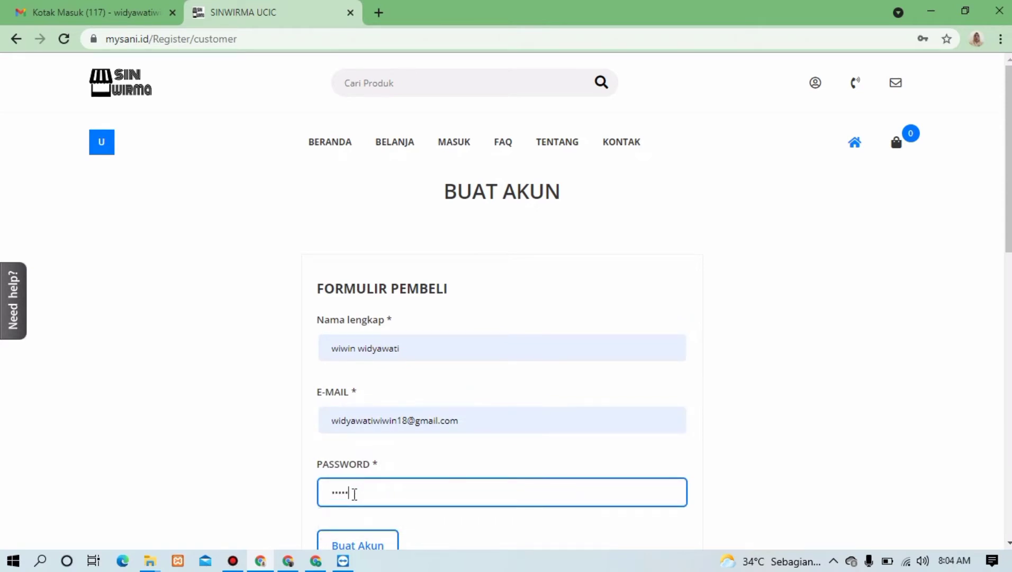
pyautogui.scroll(-3, 502, 297)
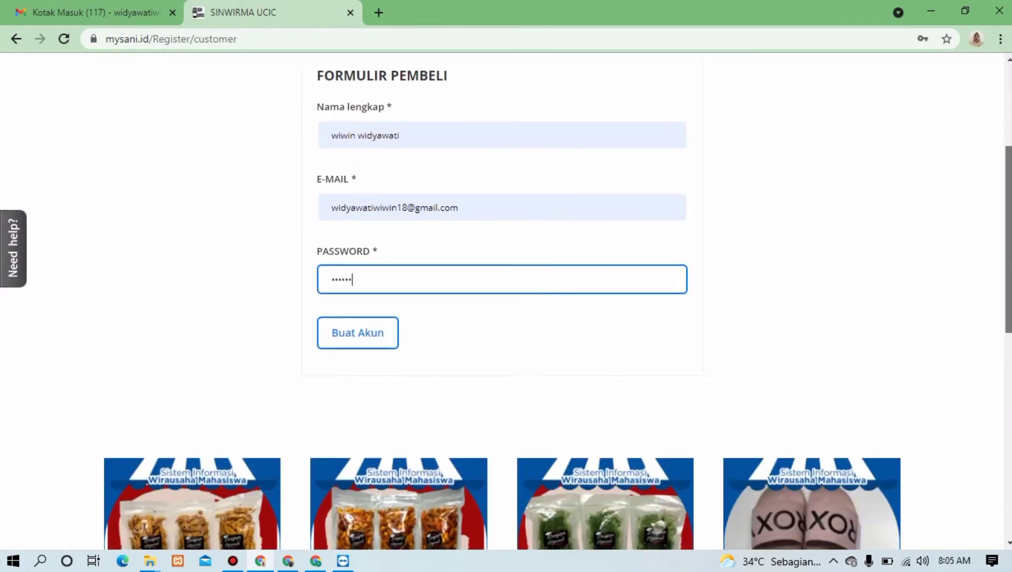
# Create the buyer account and sign in with it.
pyautogui.click(374, 347)
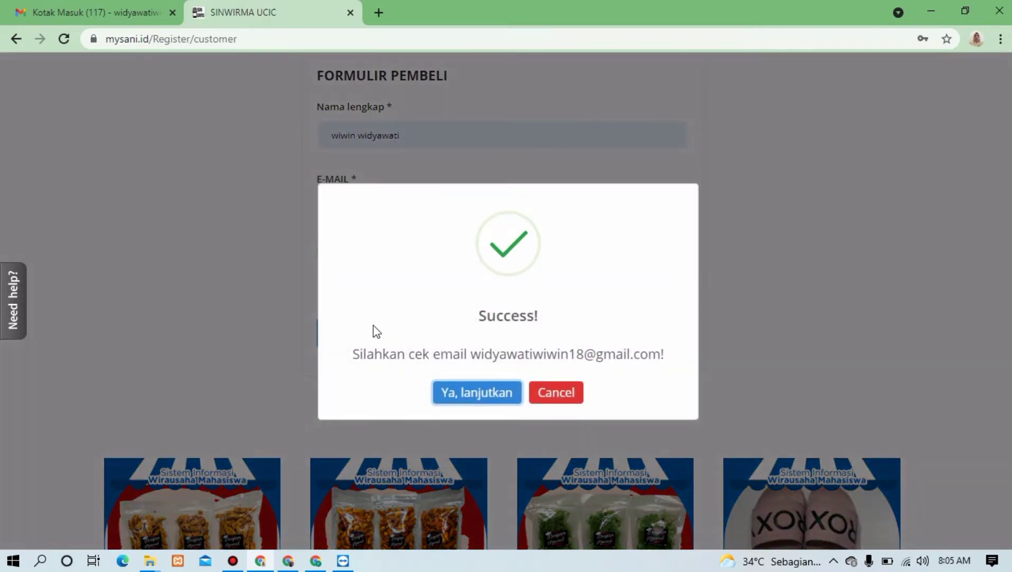
pyautogui.click(485, 394)
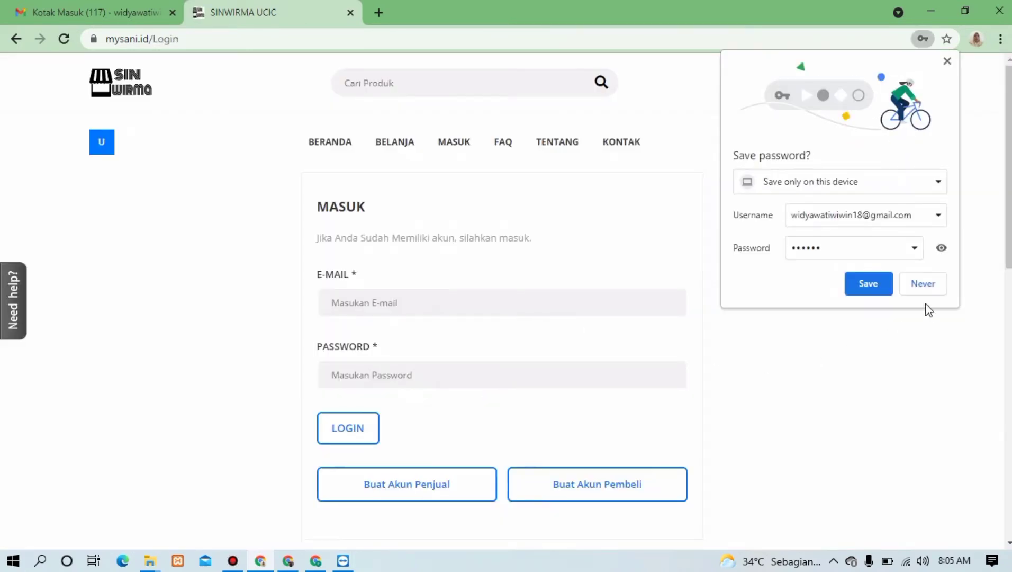
pyautogui.click(868, 285)
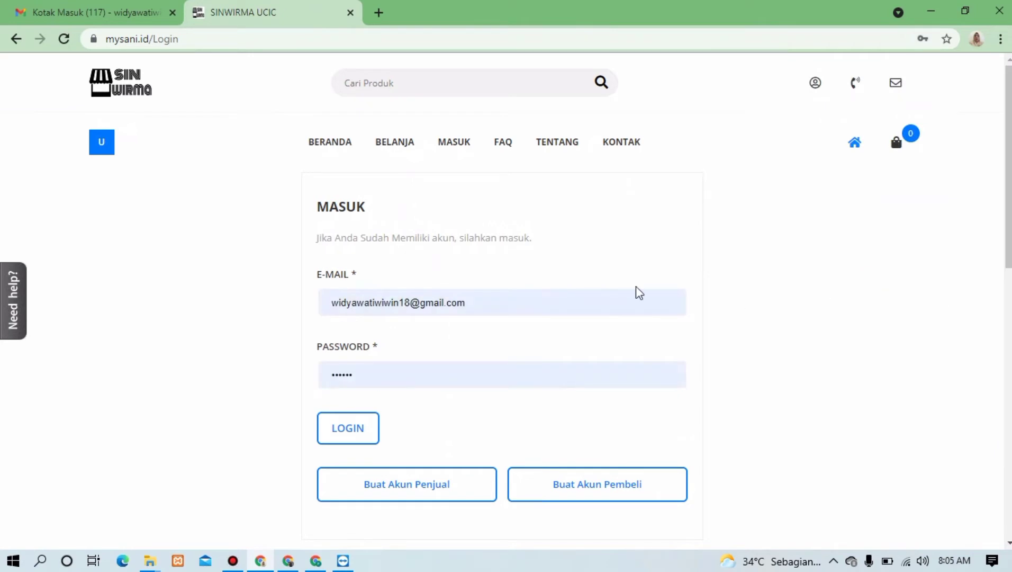
pyautogui.click(357, 436)
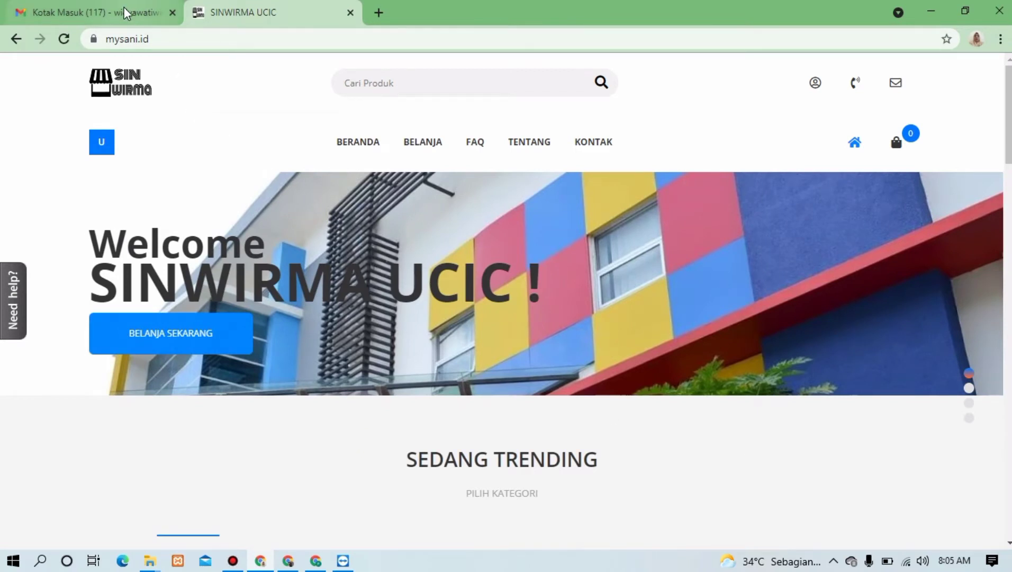
# Read the new buyer login details in Gmail's Pendaftaran Berhasil email, then return to the shop.
pyautogui.click(109, 12)
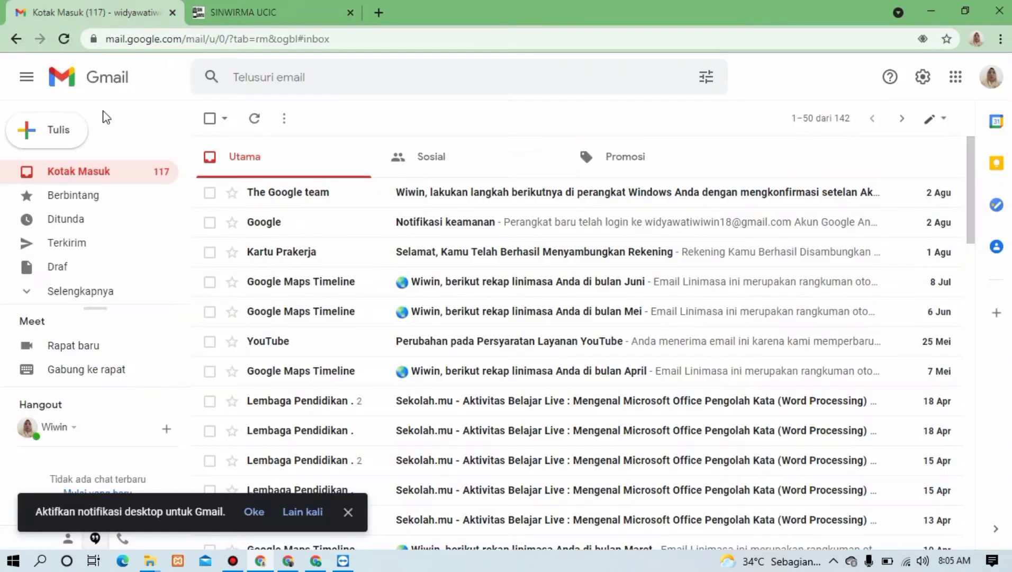
pyautogui.click(64, 39)
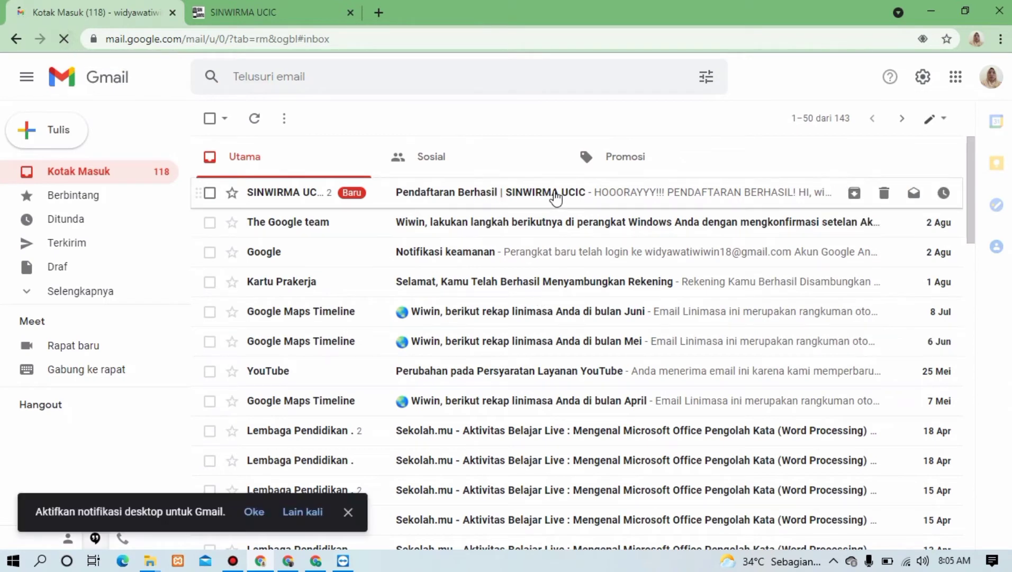
pyautogui.click(554, 197)
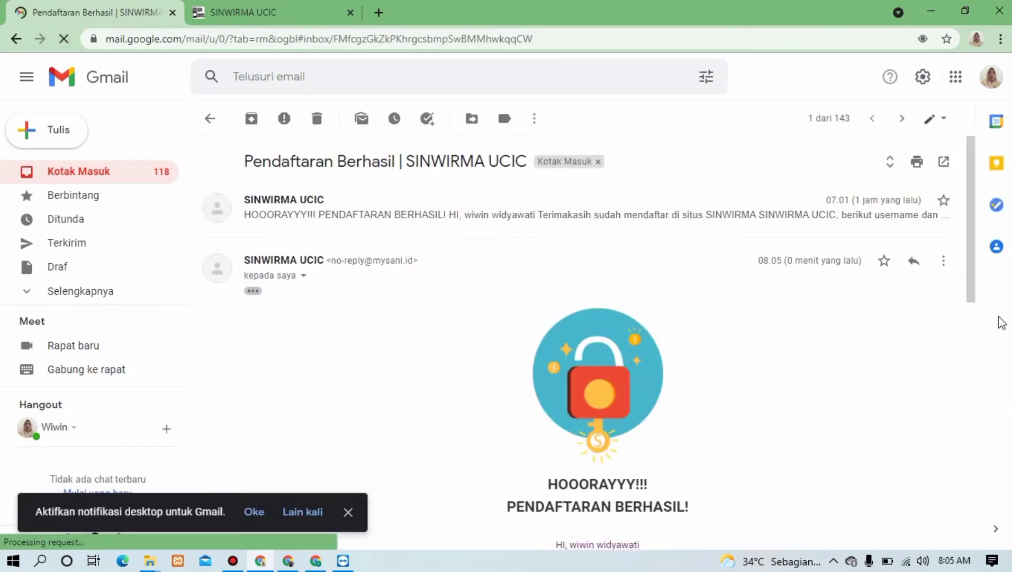
pyautogui.moveTo(973, 285); pyautogui.dragTo(957, 351)
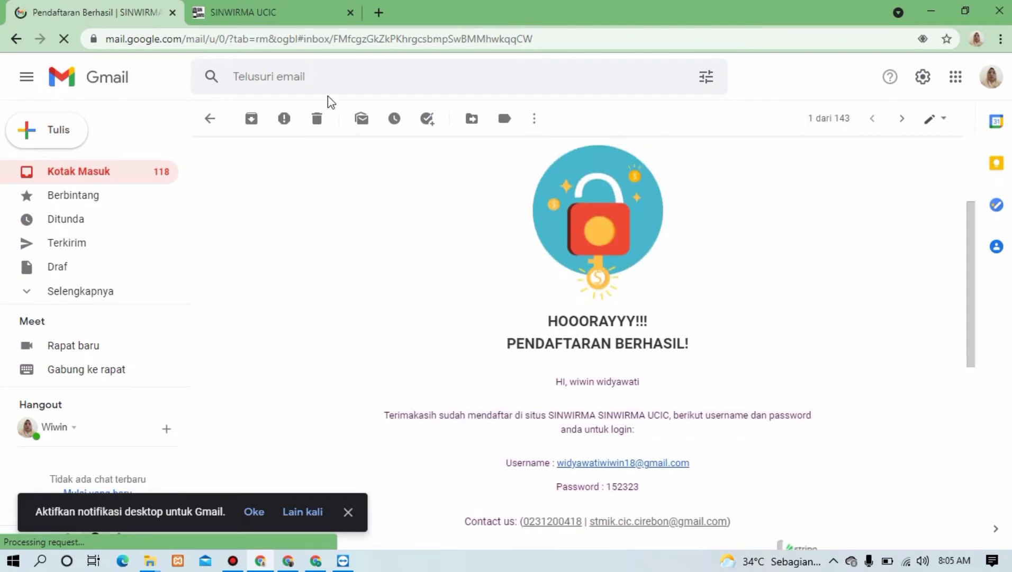
pyautogui.click(253, 11)
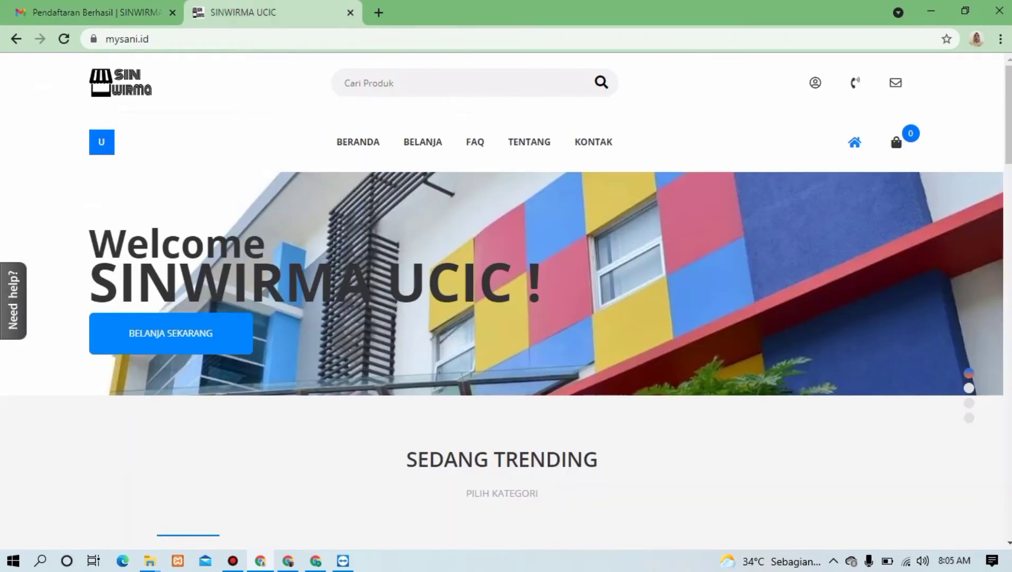
# Add Makaroni Setannn to the cart and view the cart.
pyautogui.moveTo(1008, 157); pyautogui.dragTo(1007, 370)
pyautogui.moveTo(606, 255)
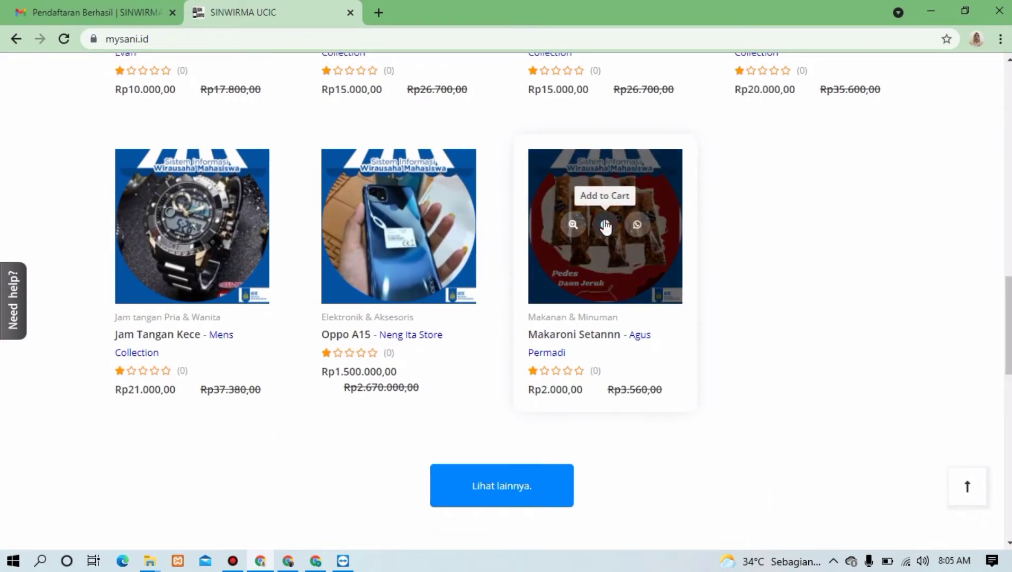
pyautogui.click(606, 225)
pyautogui.click(647, 320)
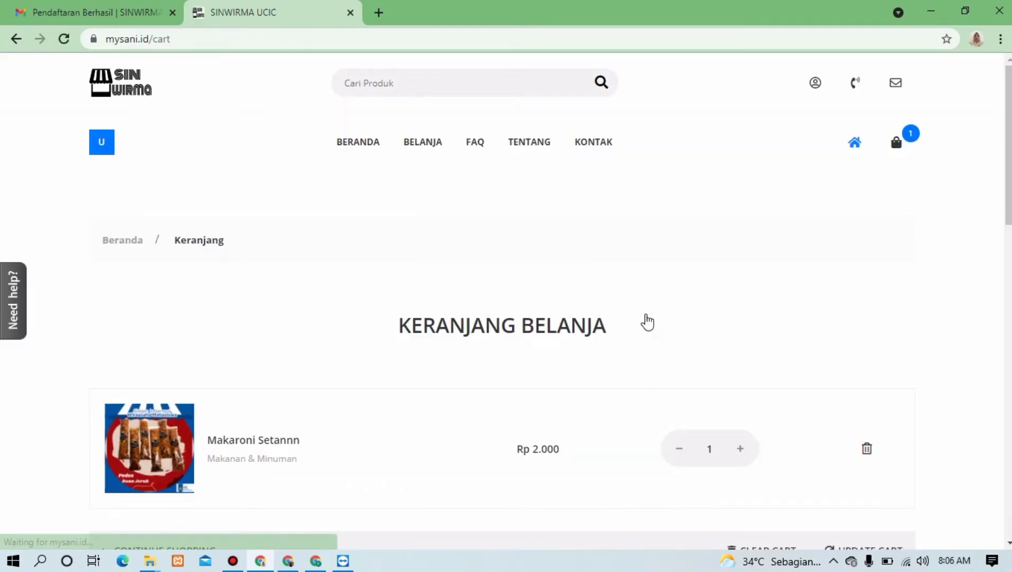
# Test the cart's +/− quantity buttons, moving the count between 1 and 3.
pyautogui.moveTo(1008, 212); pyautogui.dragTo(1009, 245)
pyautogui.scroll(-2, 651, 123)
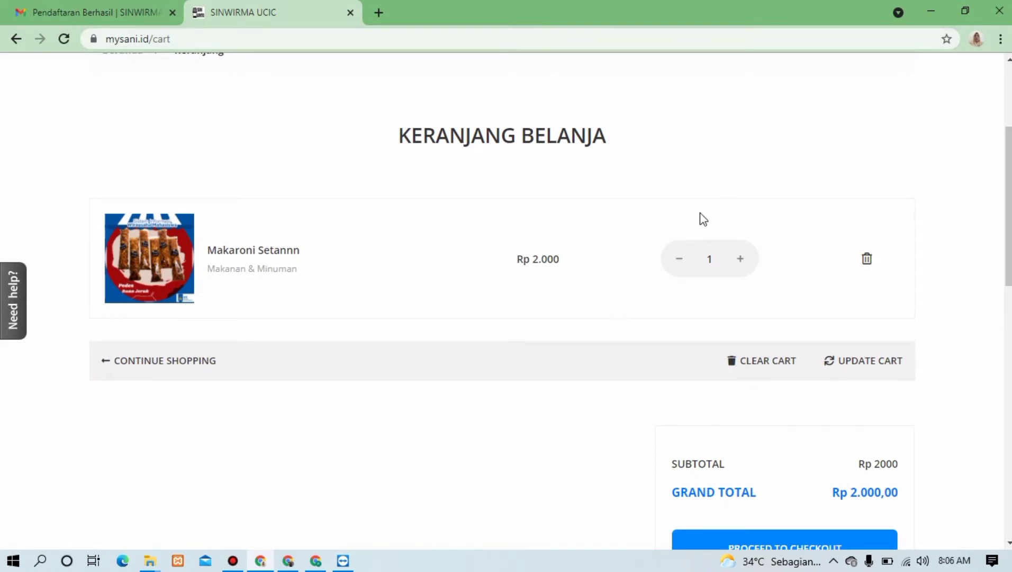
pyautogui.click(740, 260)
pyautogui.click(683, 264)
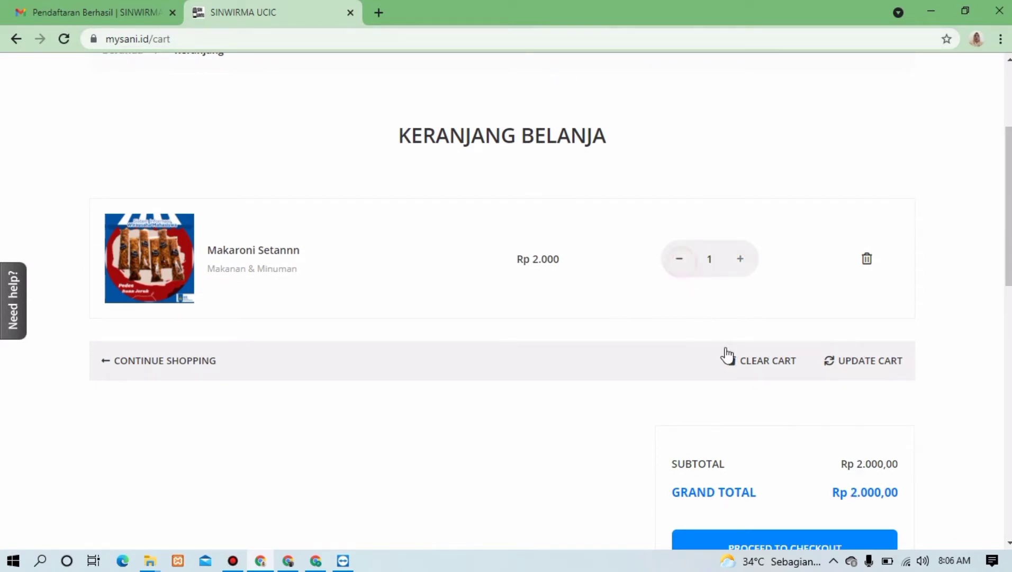
pyautogui.click(740, 261)
pyautogui.click(740, 261)
pyautogui.click(679, 262)
pyautogui.click(679, 262)
pyautogui.click(741, 262)
pyautogui.click(741, 262)
pyautogui.click(679, 262)
# Set the quantity back to 1 (Rp 2.000,00) and proceed to checkout.
pyautogui.scroll(-1, 1003, 344)
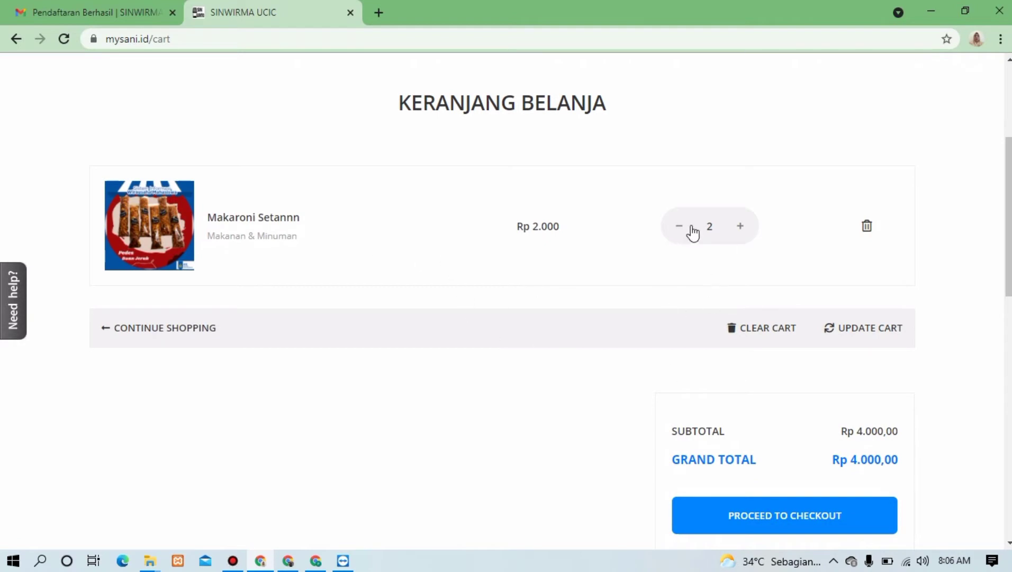
pyautogui.click(680, 227)
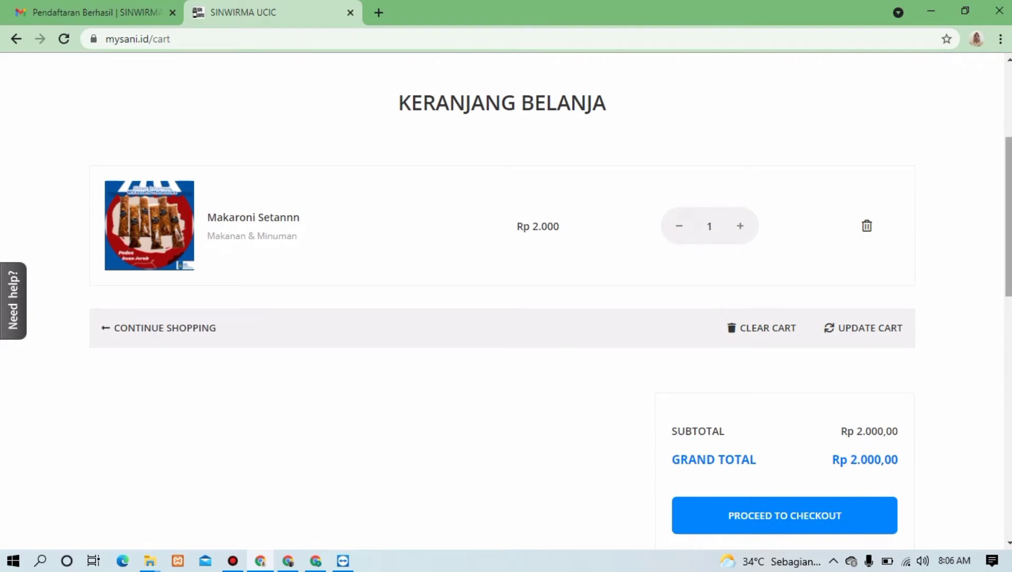
pyautogui.scroll(-1, 808, 288)
pyautogui.click(791, 471)
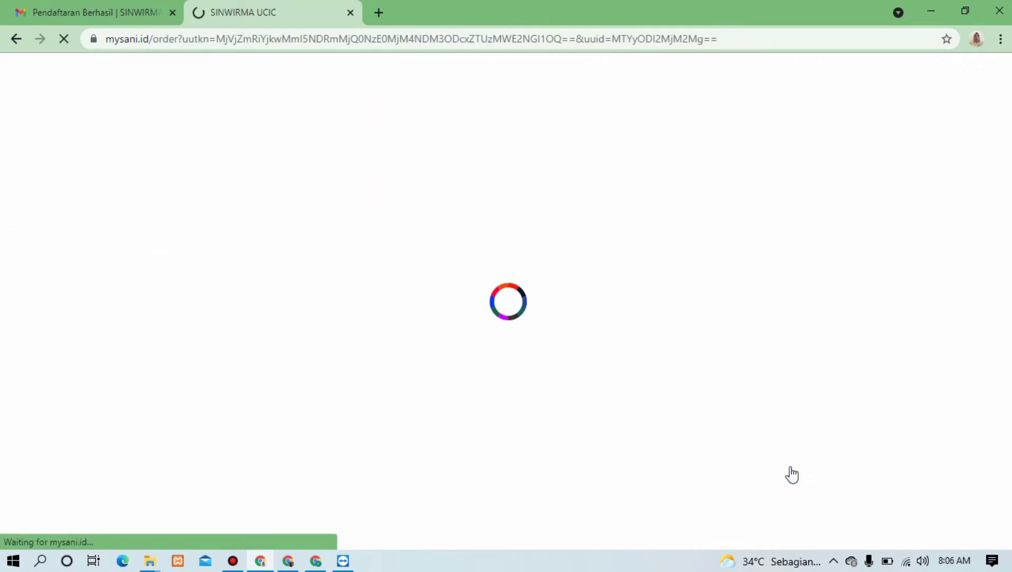
# Enter the buyer's phone number and full address in the shipping form.
pyautogui.scroll(-3, 894, 133)
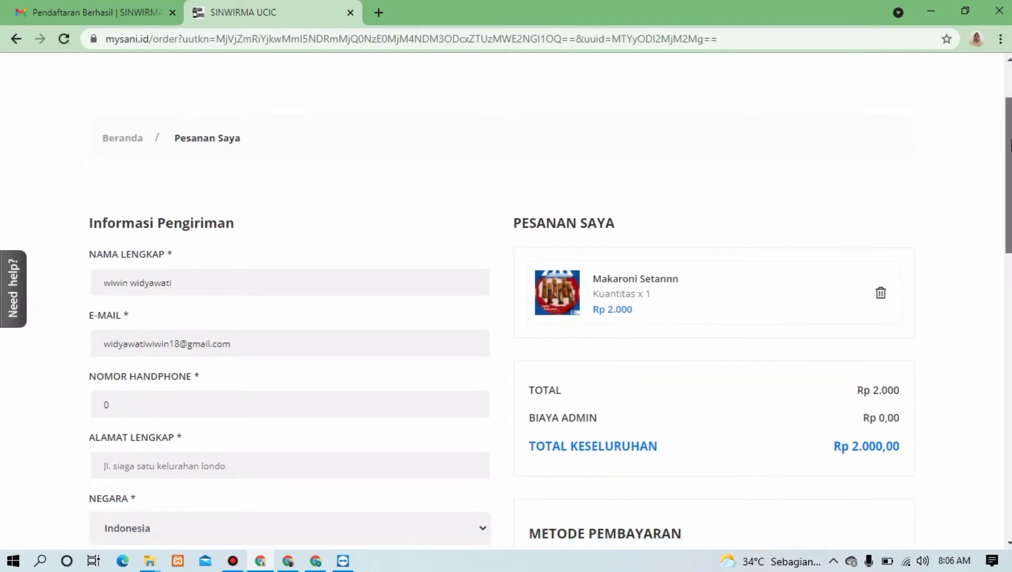
pyautogui.scroll(-1, 997, 211)
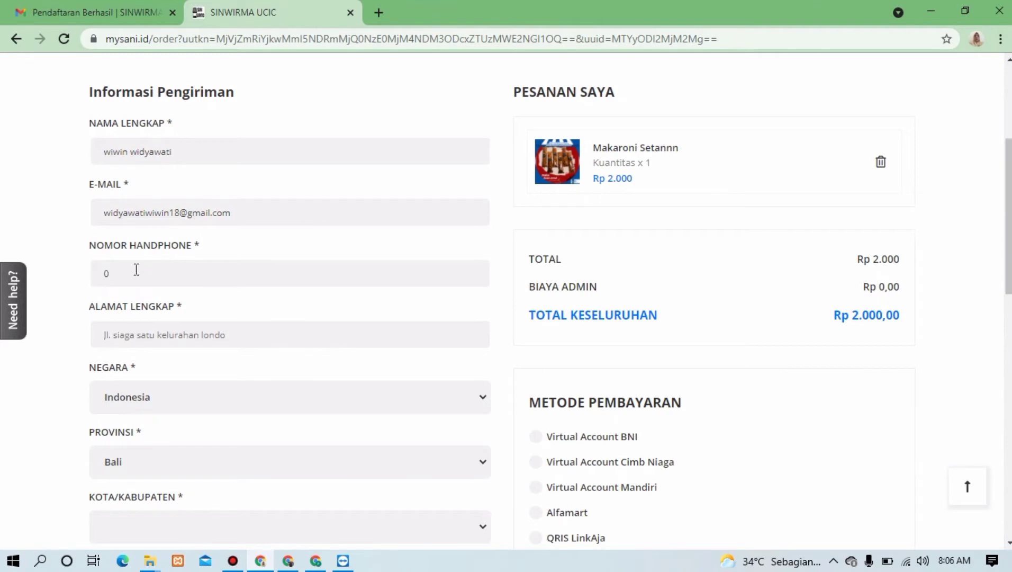
pyautogui.click(126, 273)
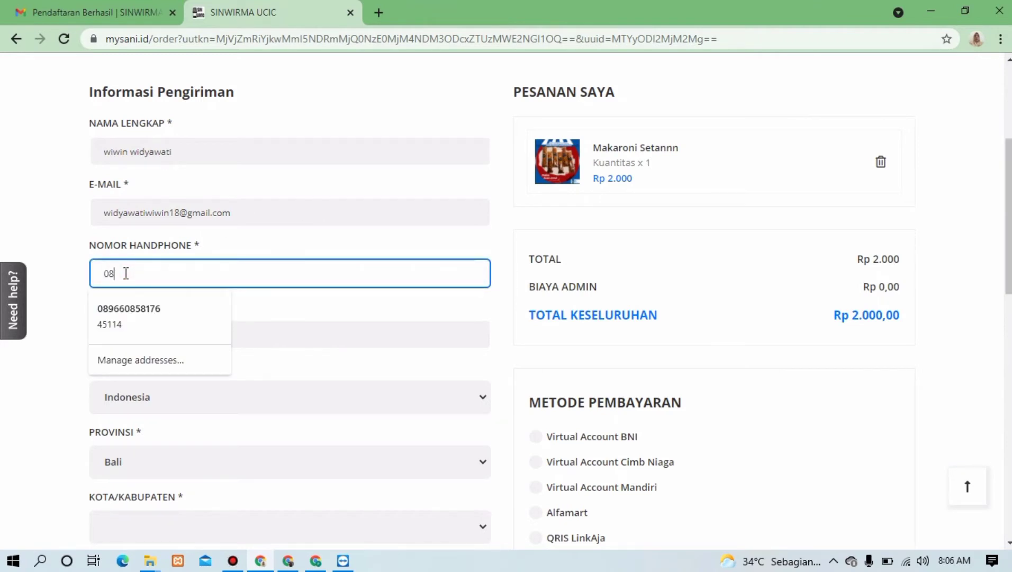
pyautogui.write('08765424567654324')
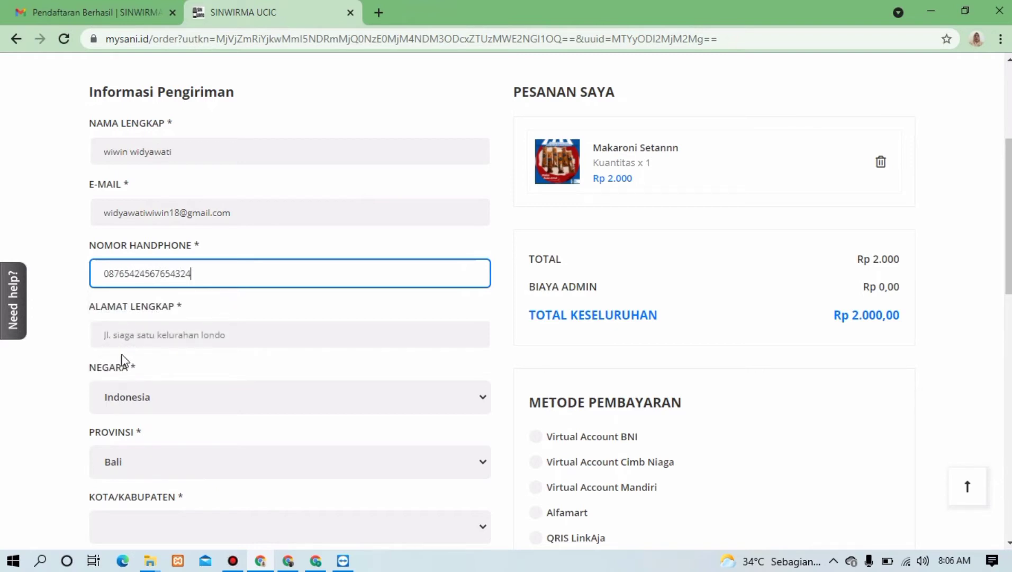
pyautogui.click(137, 339)
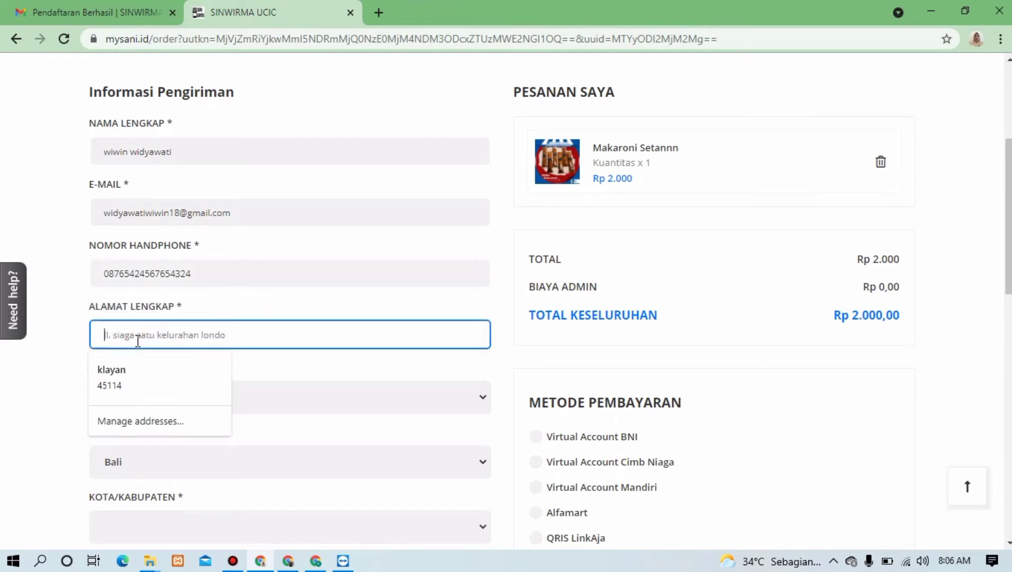
pyautogui.write('gunung jati')
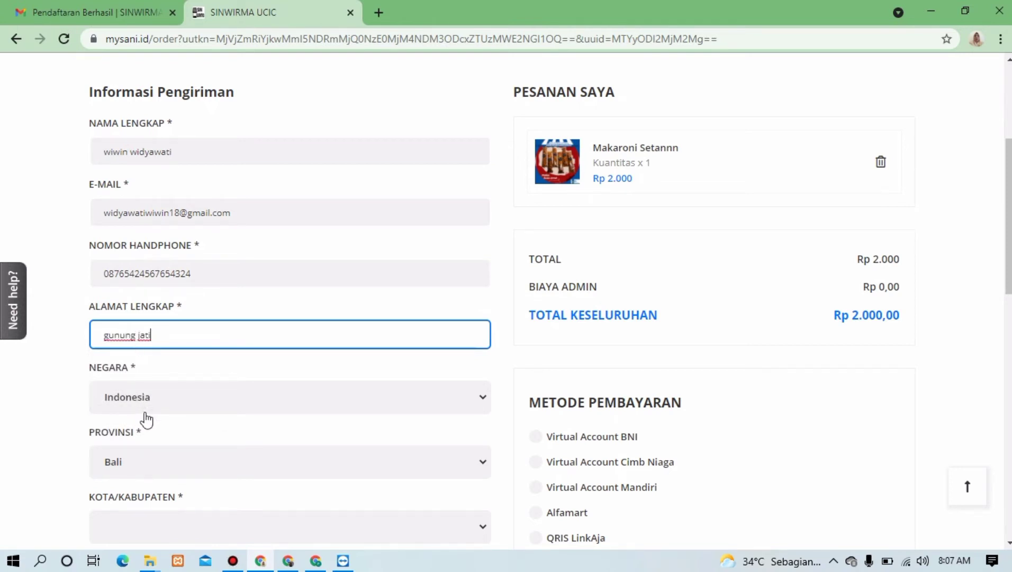
# Choose province Jawa Barat and city Kota Cirebon, and enter the postcode.
pyautogui.click(157, 469)
pyautogui.scroll(-1, 167, 277)
pyautogui.click(167, 255)
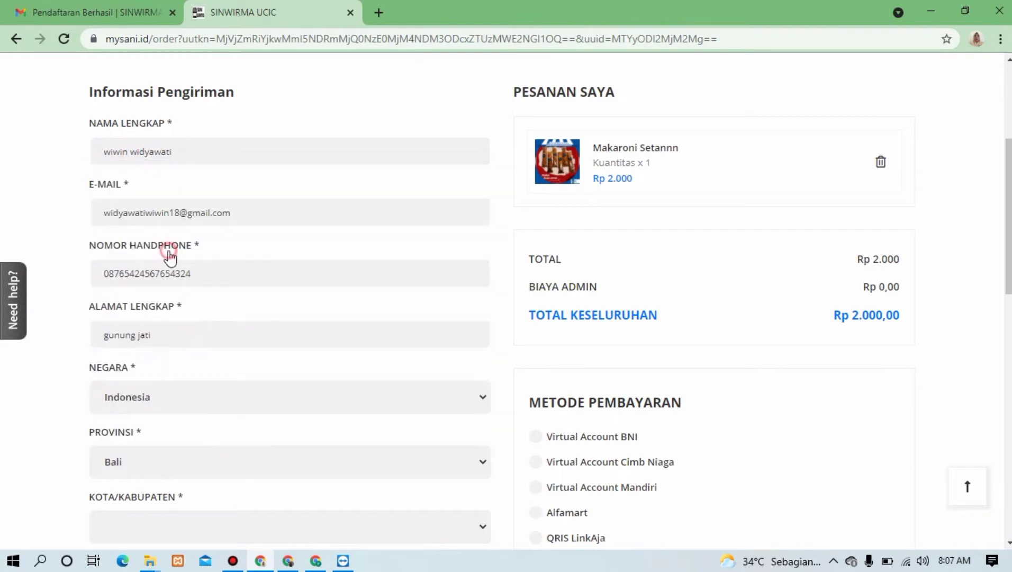
pyautogui.click(150, 534)
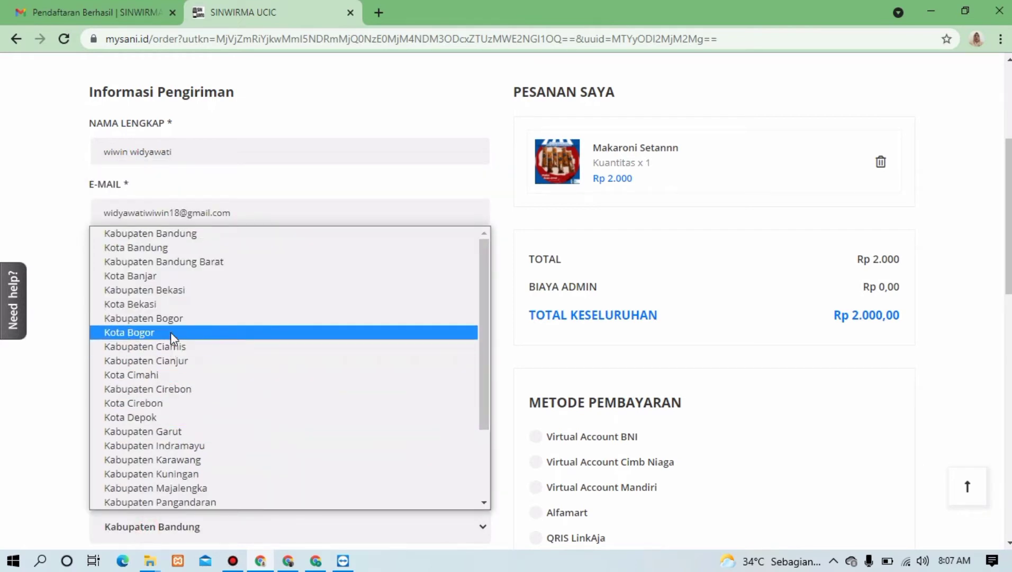
pyautogui.click(159, 407)
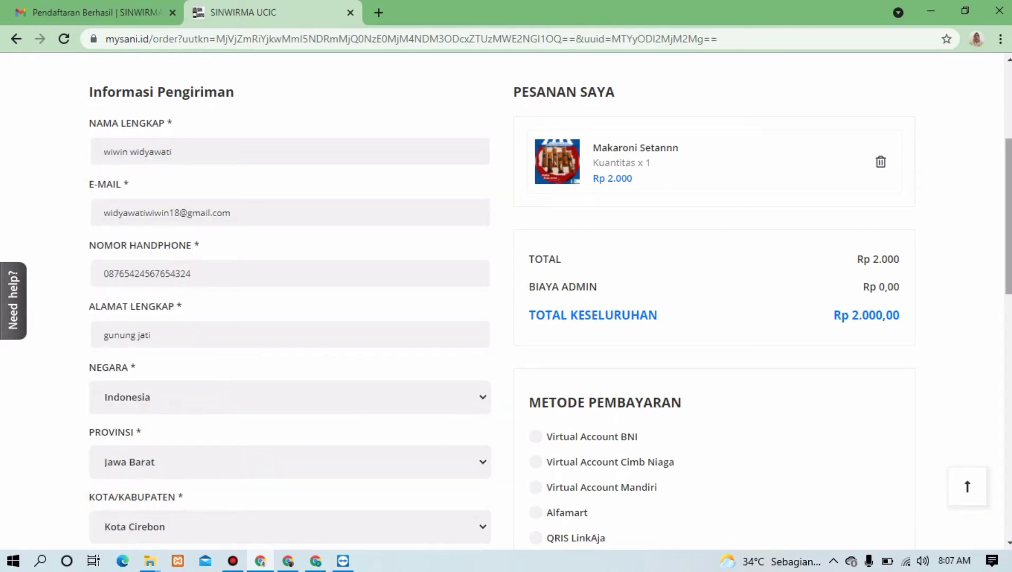
pyautogui.scroll(-2, 362, 422)
pyautogui.click(349, 456)
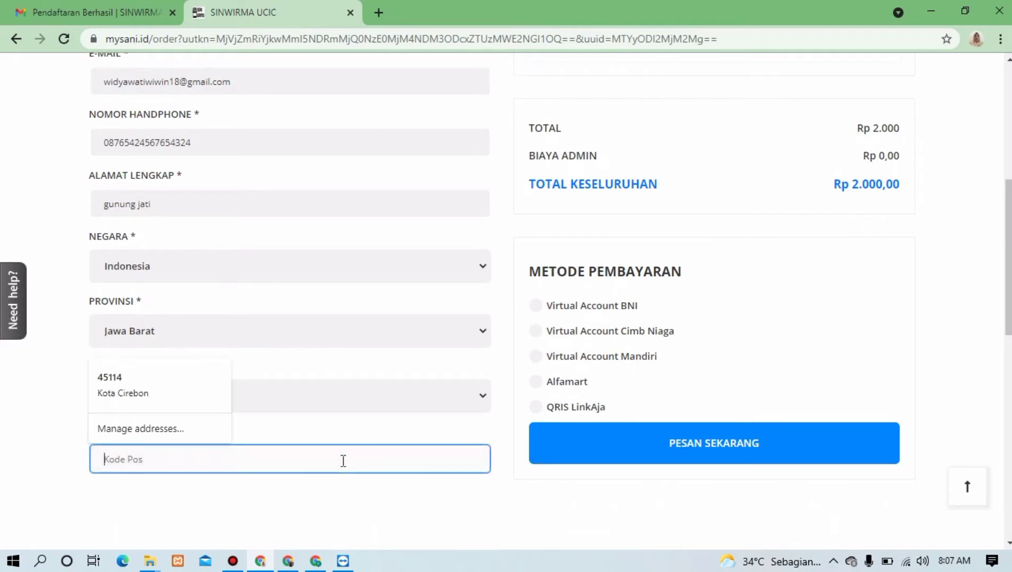
pyautogui.write('45114')
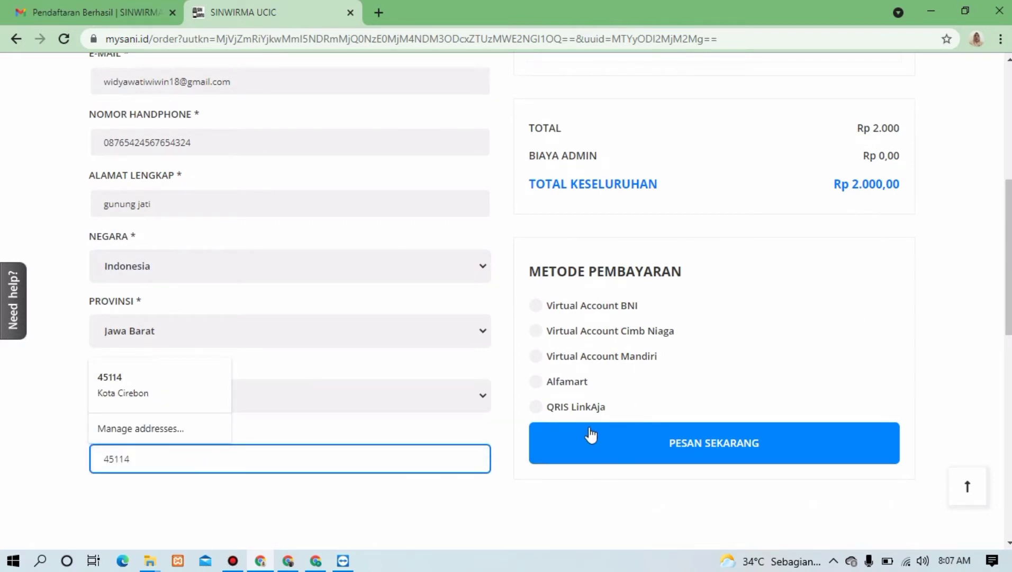
pyautogui.scroll(3, 1006, 326)
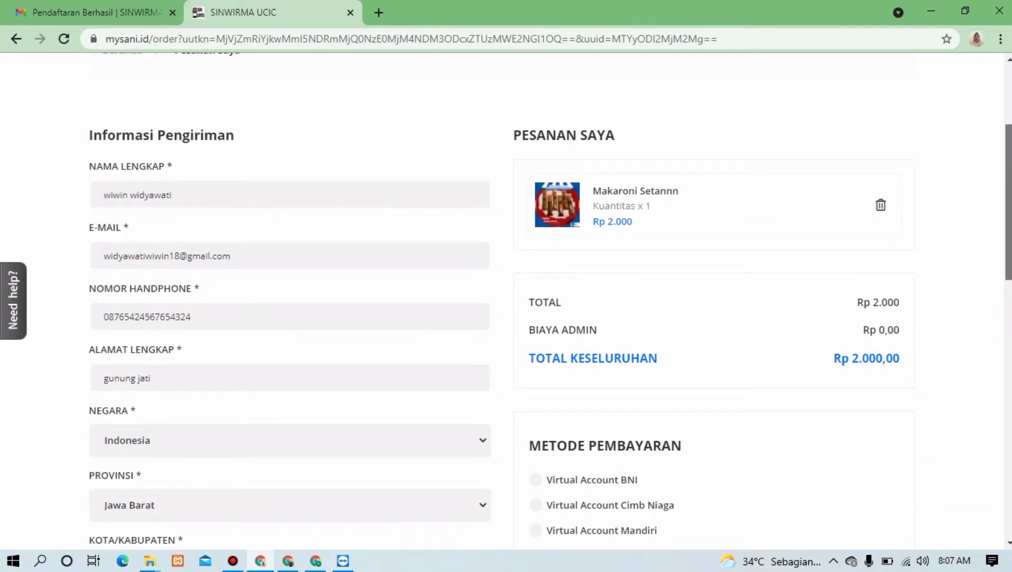
pyautogui.scroll(-1, 1005, 326)
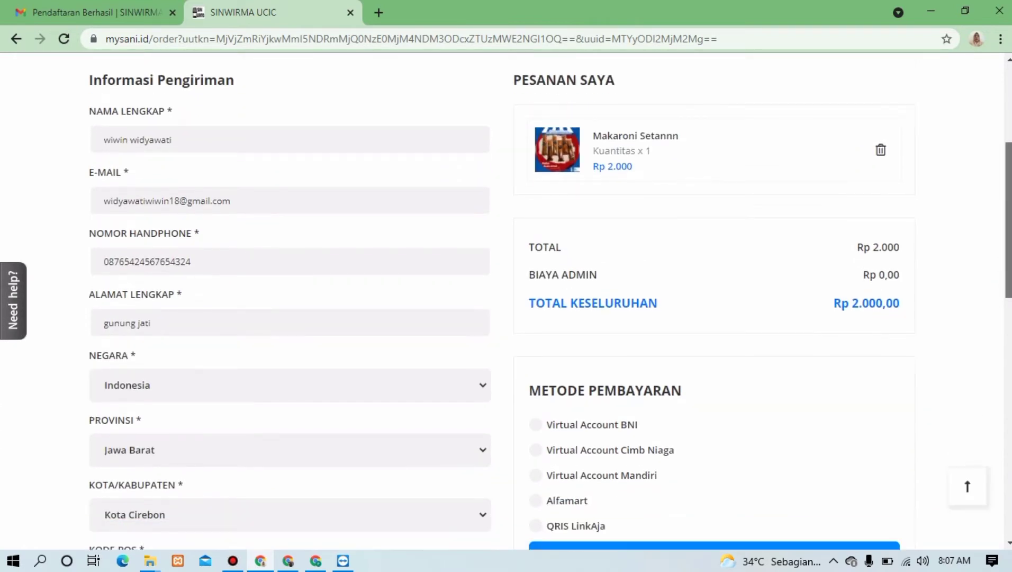
pyautogui.scroll(-3, 506, 302)
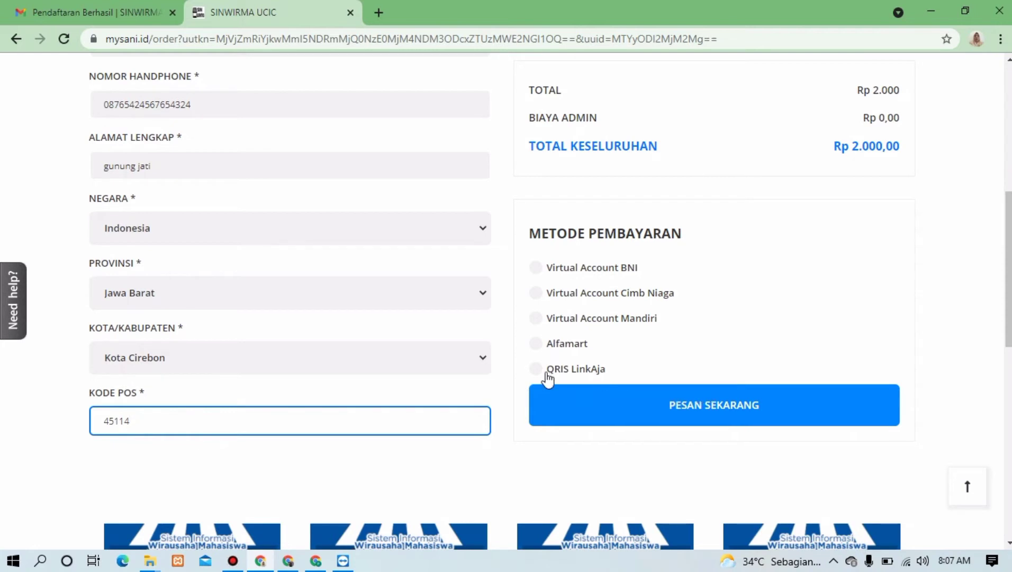
# Place the order paid by QRIS LinkAja, total Rp 2.529, and acknowledge the e-mail notice.
pyautogui.click(540, 370)
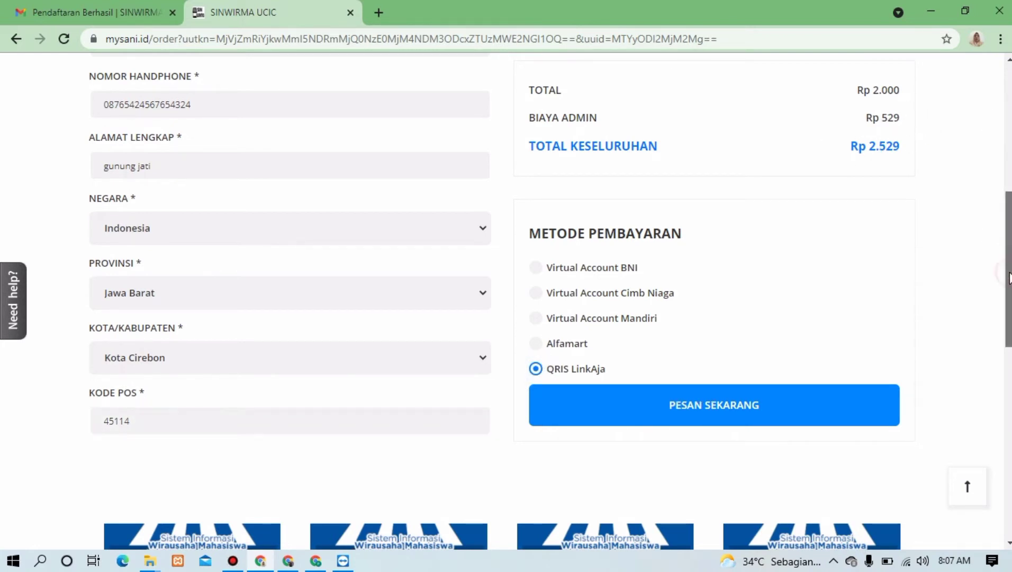
pyautogui.click(697, 411)
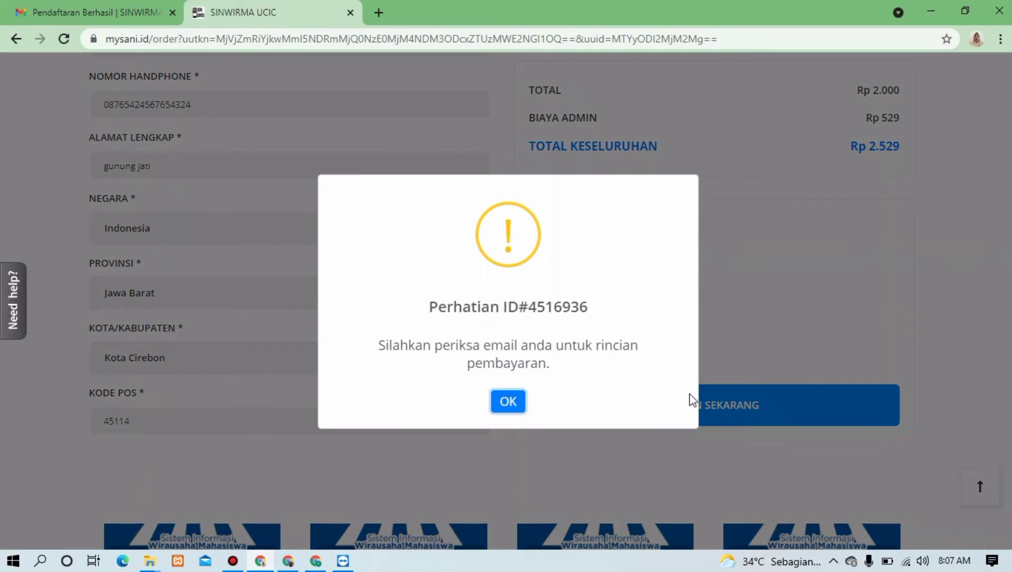
pyautogui.click(507, 403)
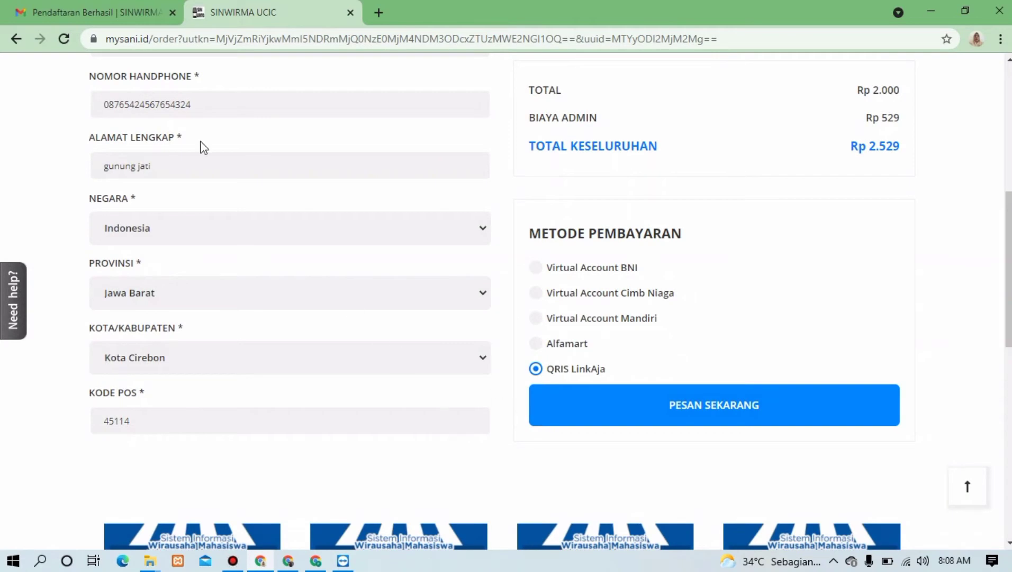
pyautogui.click(119, 10)
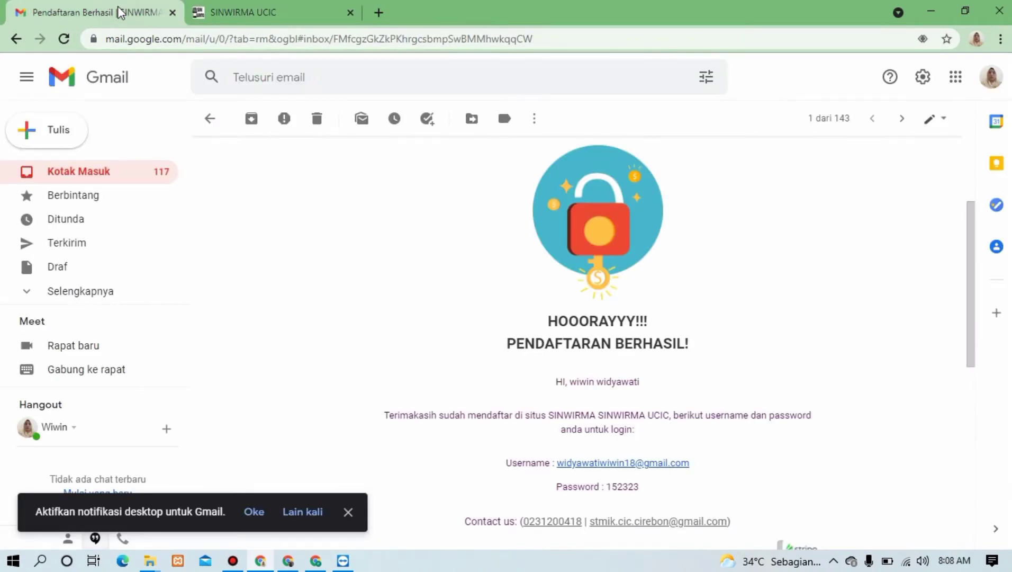
# Reload Gmail and open the Spam folder from the expanded folder list.
pyautogui.click(65, 40)
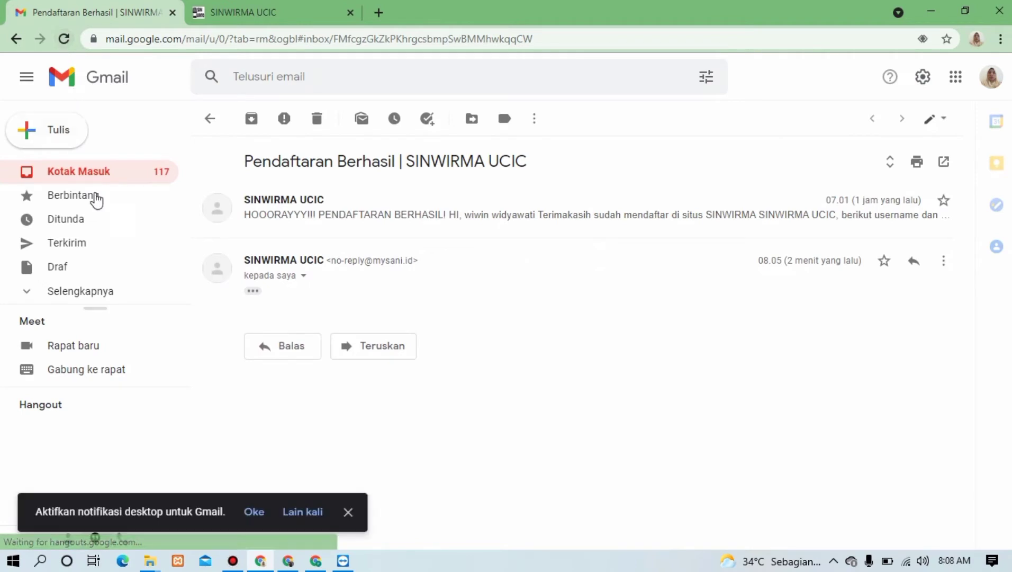
pyautogui.click(94, 180)
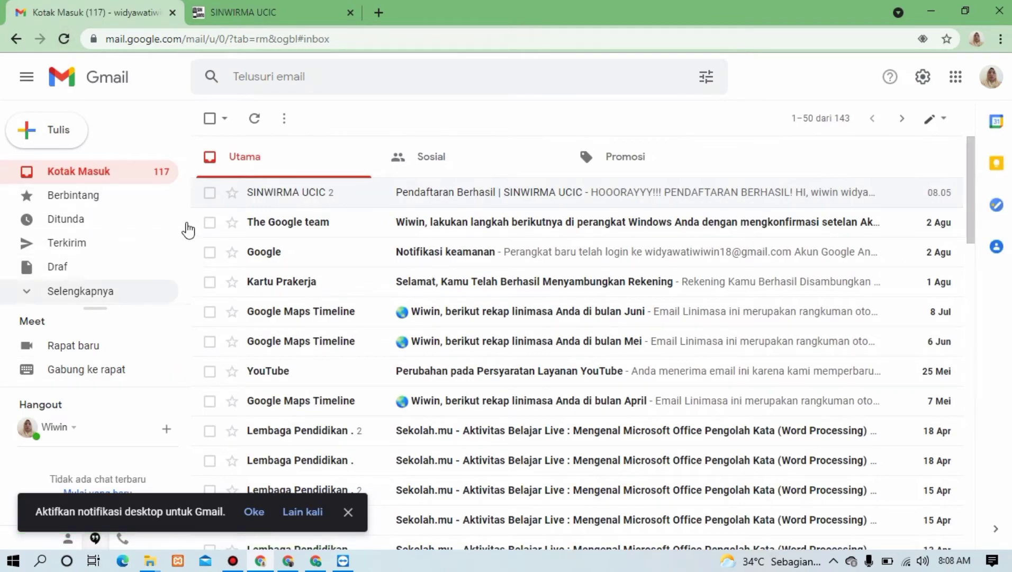
pyautogui.click(84, 291)
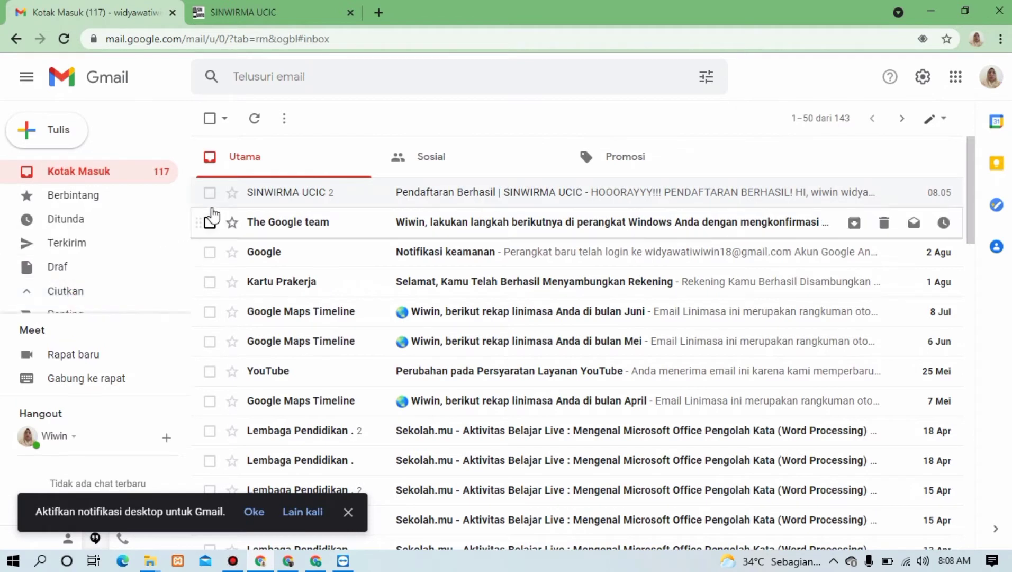
pyautogui.moveTo(187, 207); pyautogui.dragTo(189, 276)
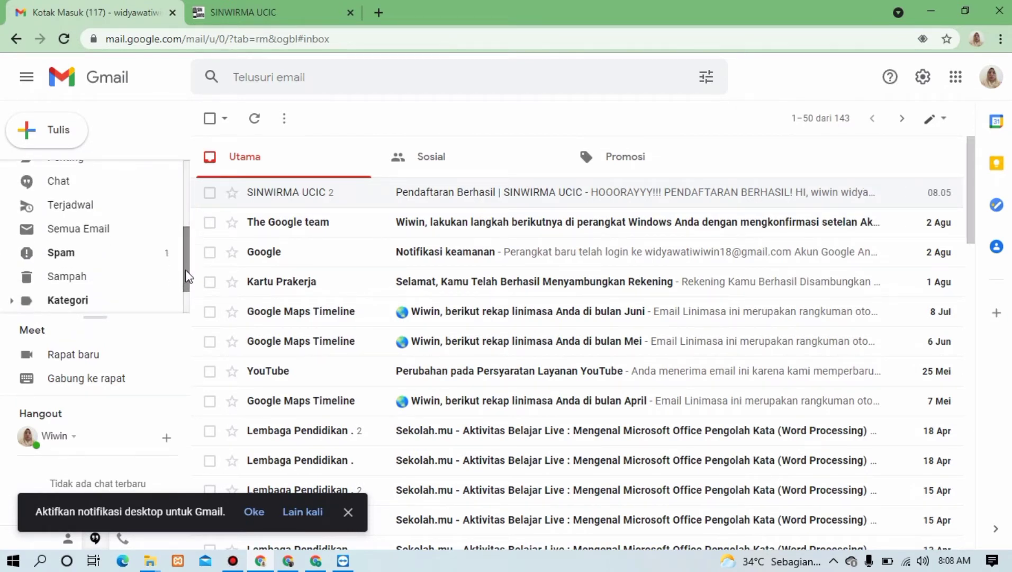
pyautogui.click(162, 259)
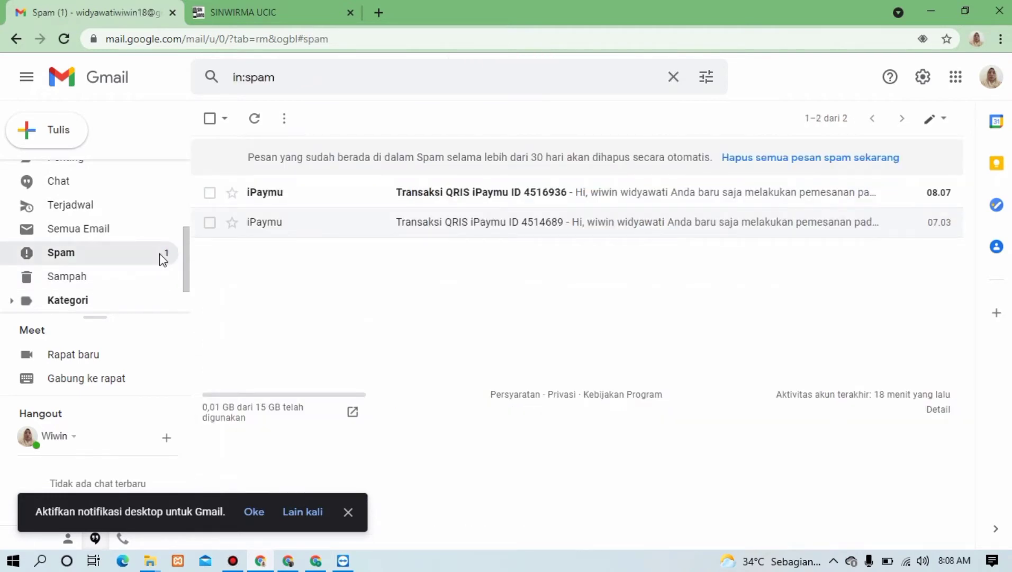
# Open the newest iPaymu Transaksi QRIS email and its Lihat QR payment page.
pyautogui.click(458, 196)
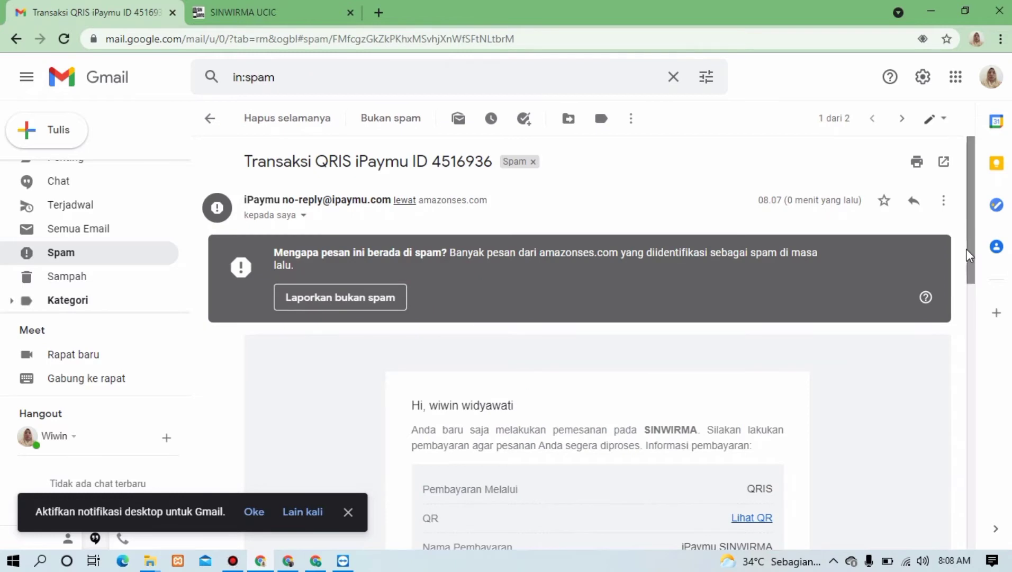
pyautogui.moveTo(969, 253); pyautogui.dragTo(967, 333)
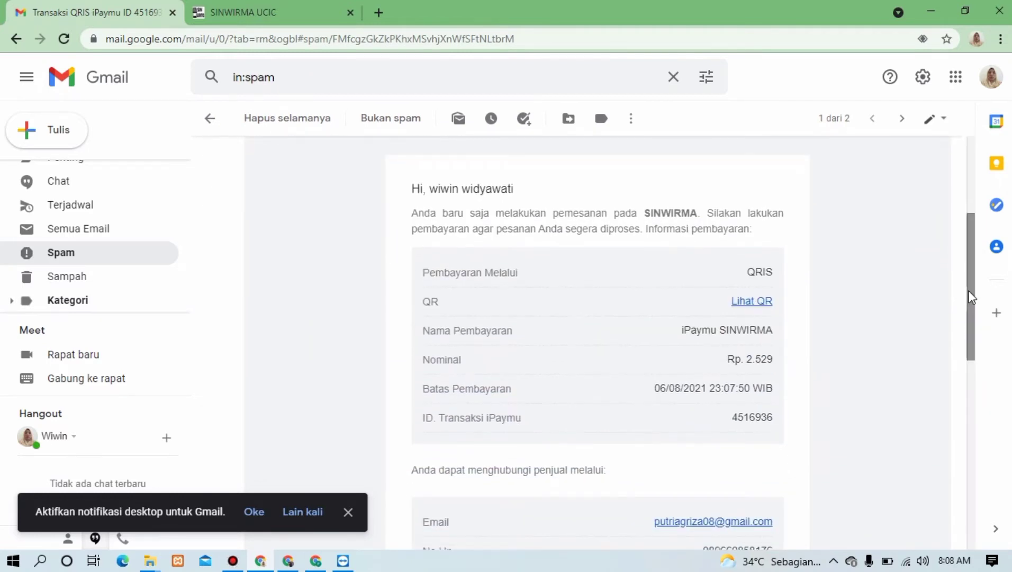
pyautogui.moveTo(971, 290)
pyautogui.mouseDown()
pyautogui.moveTo(961, 357)
pyautogui.moveTo(961, 296)
pyautogui.mouseUp()
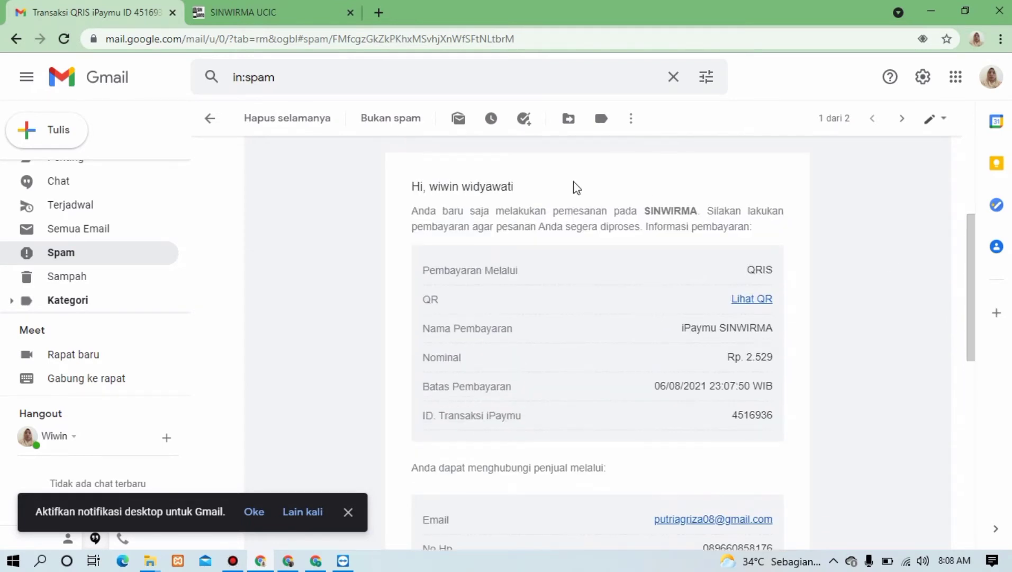
pyautogui.click(758, 301)
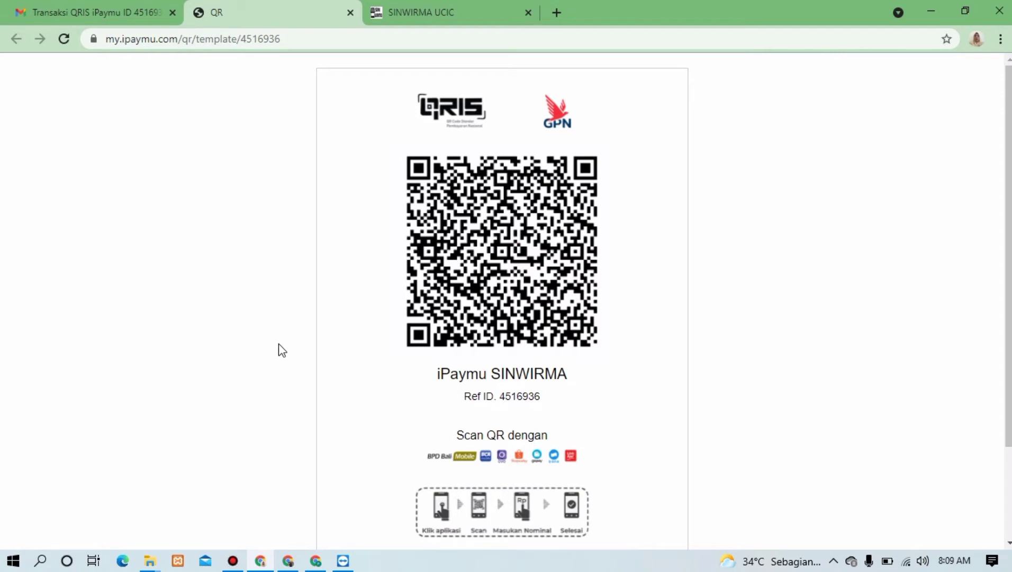
# Reload the iPaymu dashboard until the Rp 2.475 QRIS payment shows Berhasil, balance Rp 2.544.
pyautogui.click(314, 566)
pyautogui.click(727, 15)
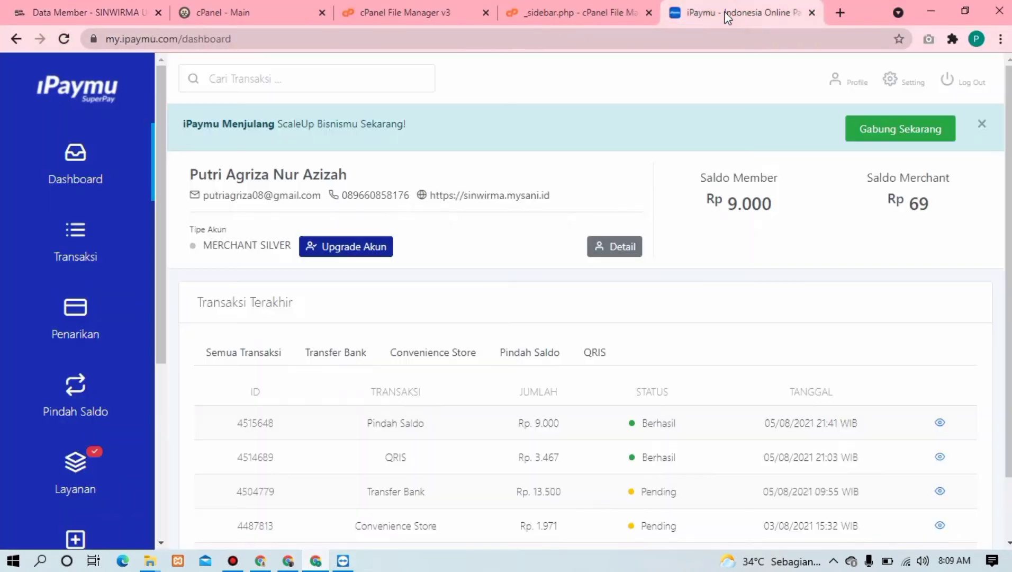
pyautogui.click(65, 41)
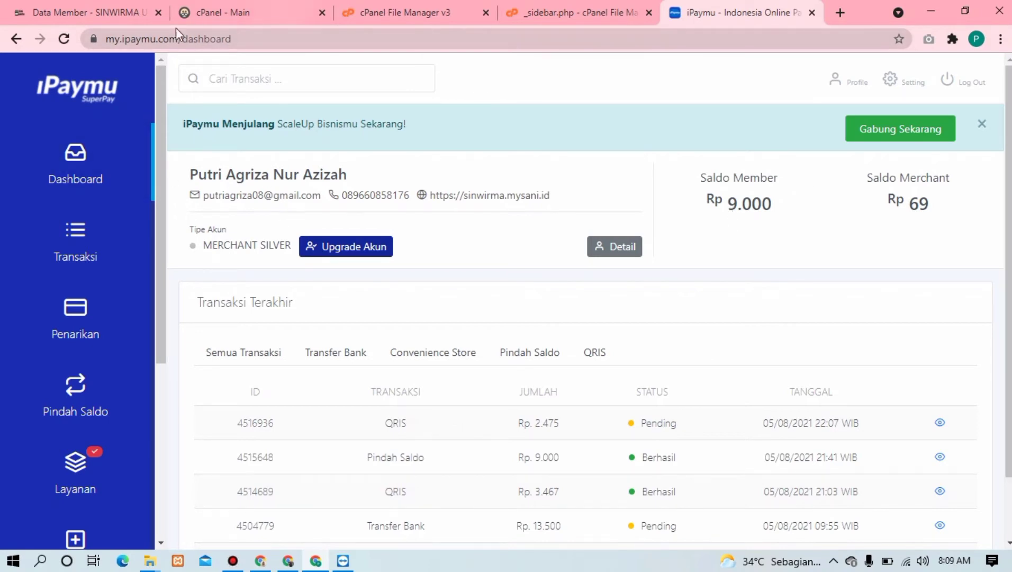
pyautogui.click(261, 561)
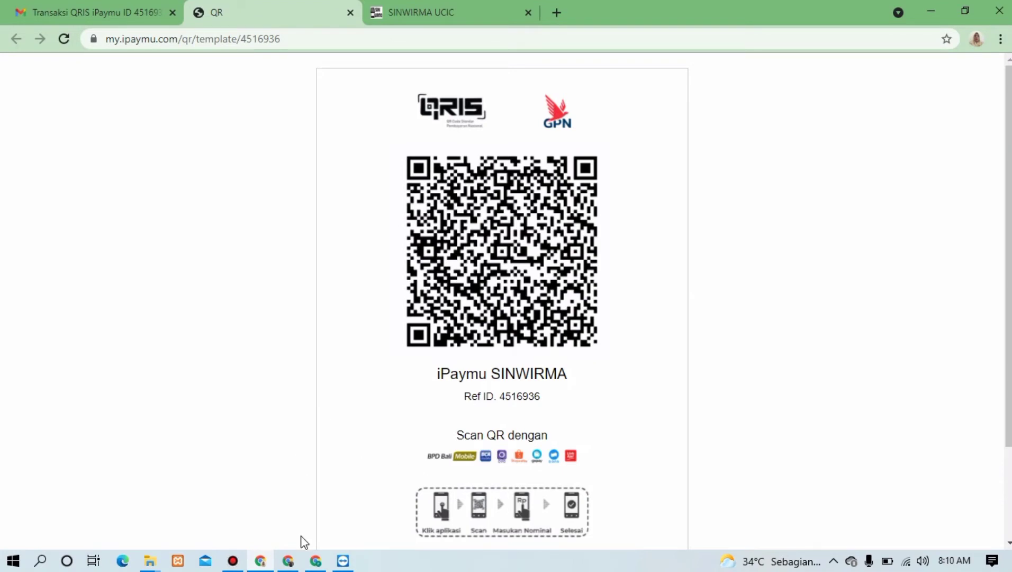
pyautogui.click(315, 561)
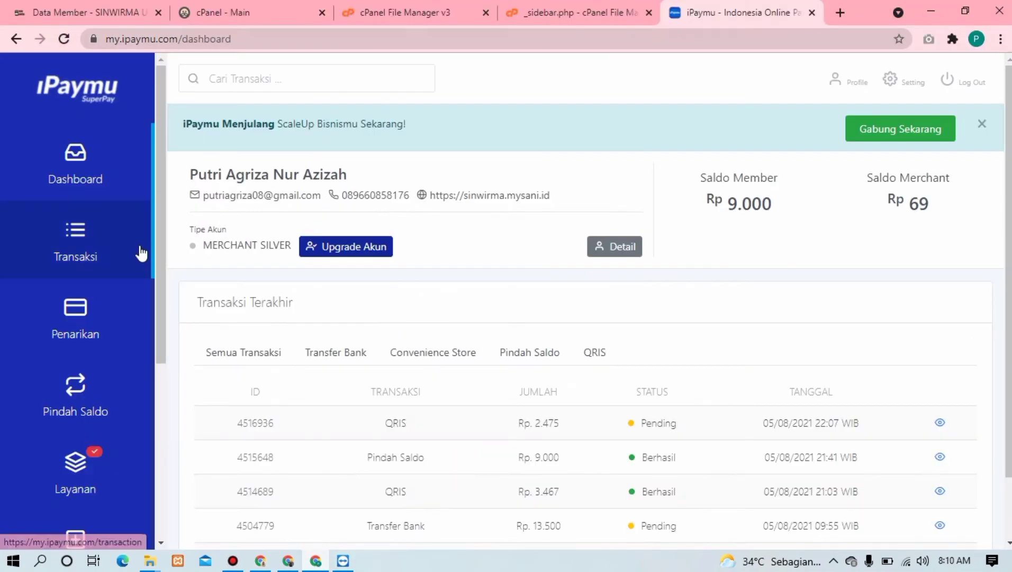
pyautogui.click(64, 39)
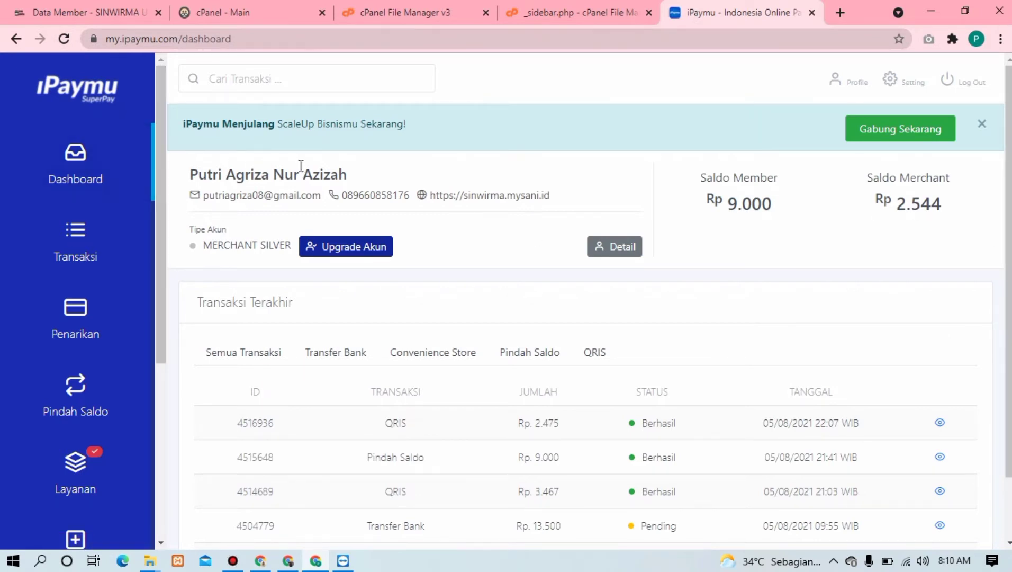
pyautogui.click(289, 561)
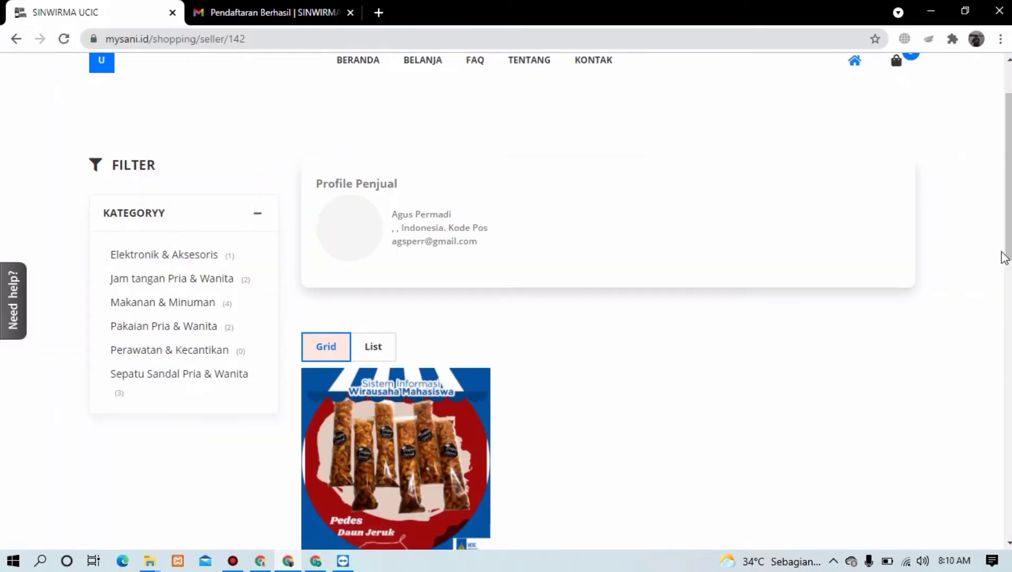
pyautogui.moveTo(1006, 256); pyautogui.dragTo(1006, 228)
pyautogui.moveTo(815, 95)
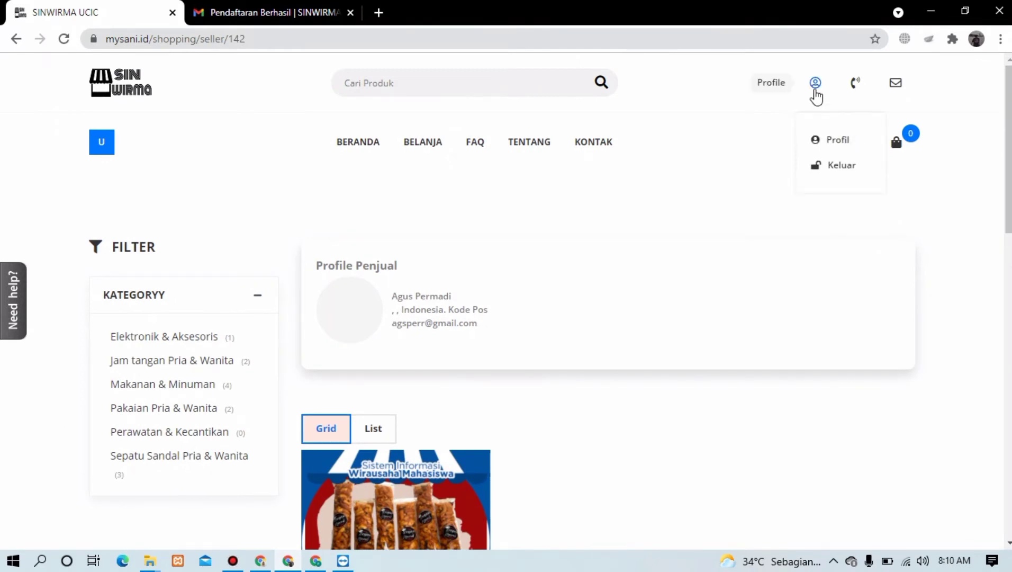
pyautogui.click(828, 144)
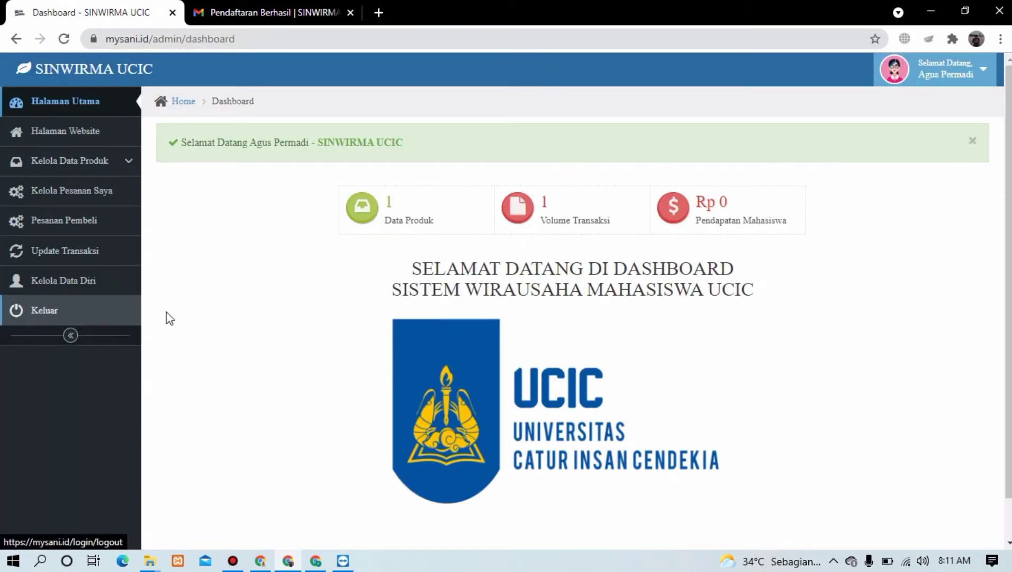
pyautogui.click(101, 223)
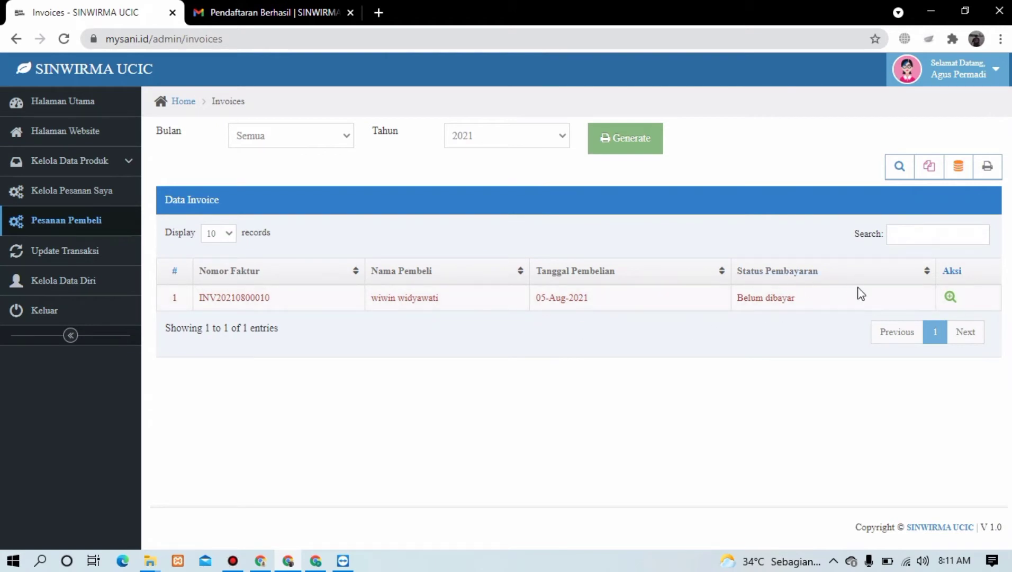
# Open the invoice details and update the transaction payment statuses.
pyautogui.click(951, 297)
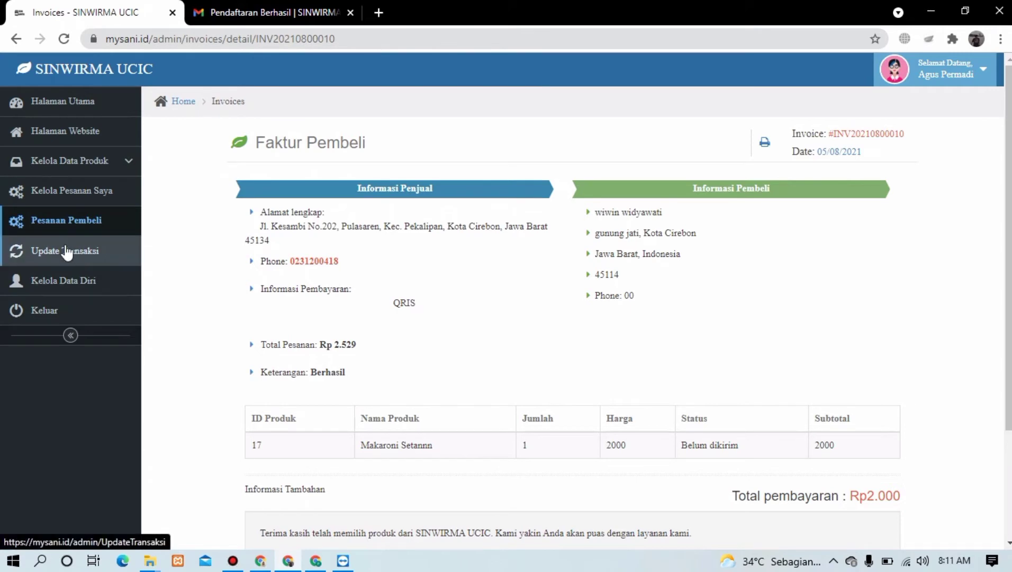
pyautogui.click(66, 251)
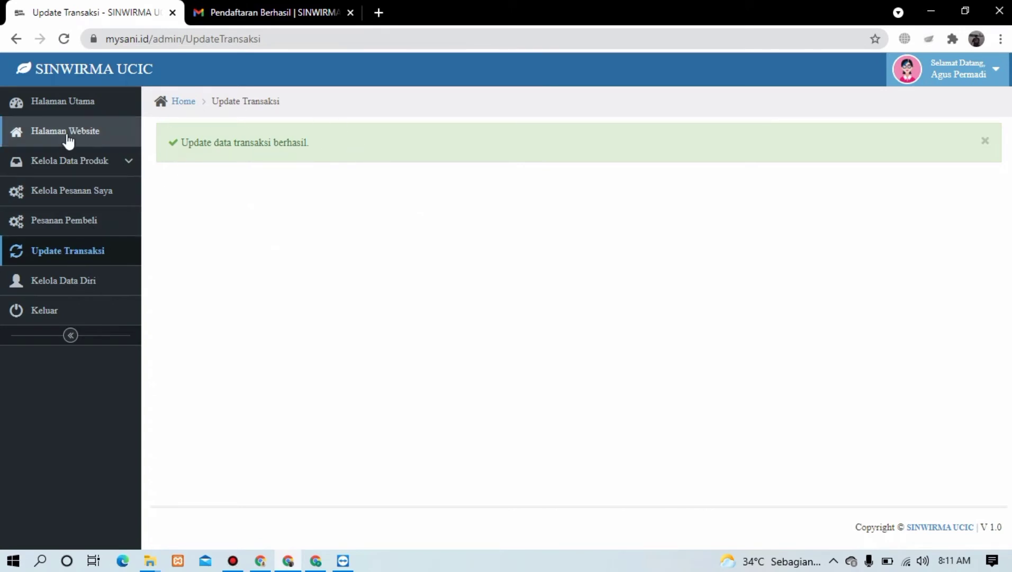
pyautogui.click(60, 225)
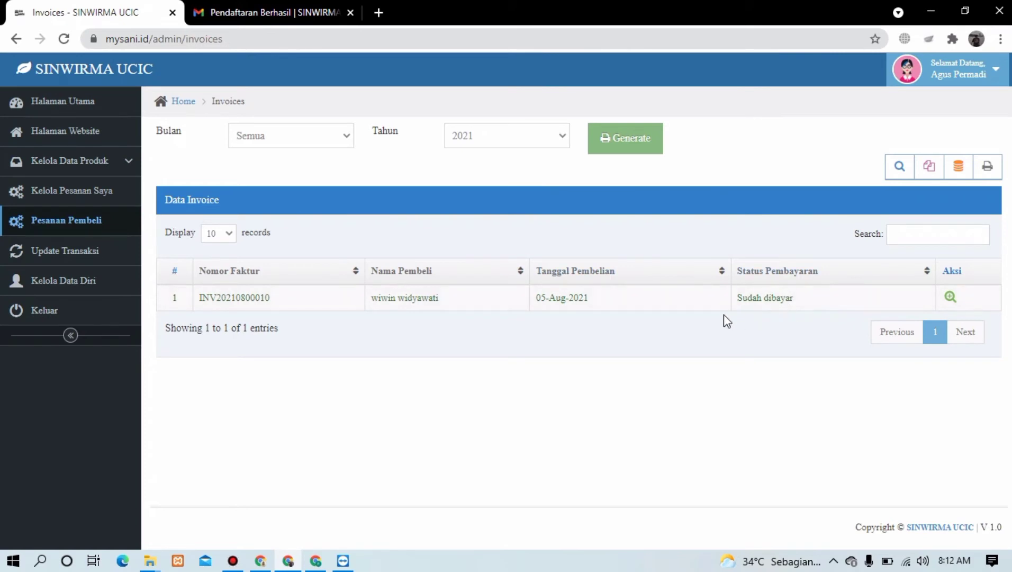
# Reopen the Makaroni Setannn invoice to review its QRIS paid, not-yet-shipped status.
pyautogui.click(950, 296)
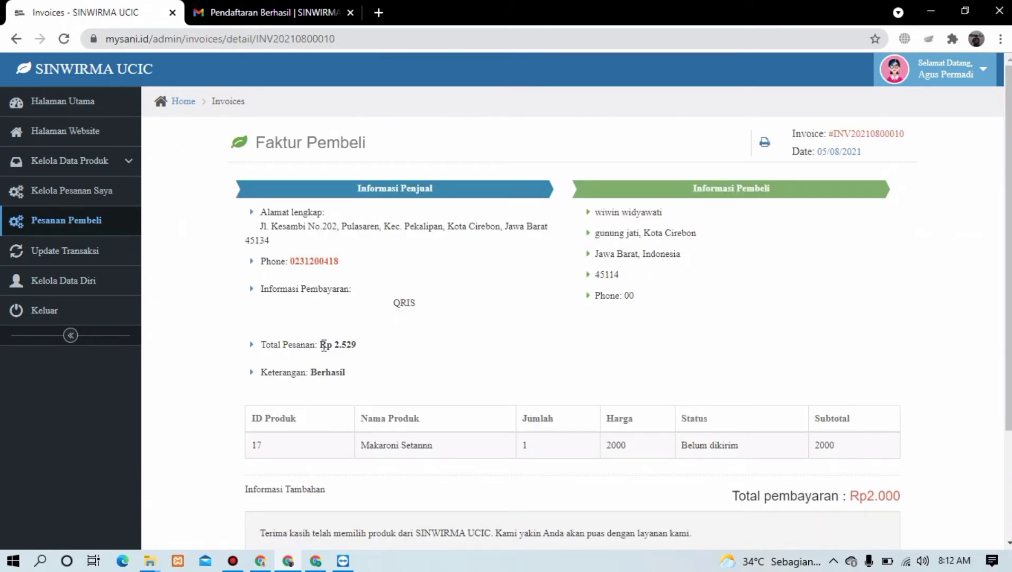
pyautogui.scroll(-3, 506, 301)
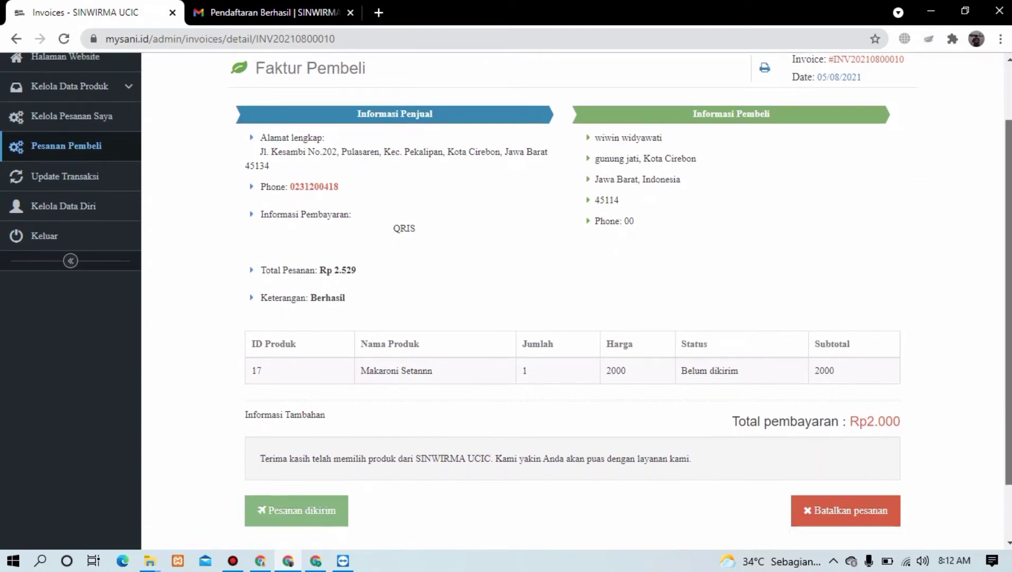
pyautogui.scroll(1, 987, 280)
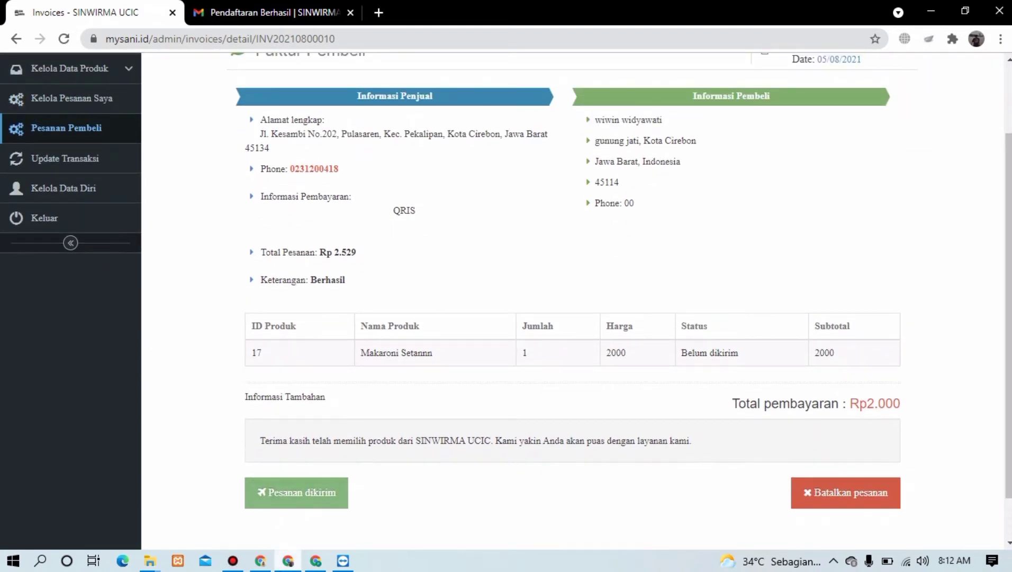
pyautogui.click(261, 562)
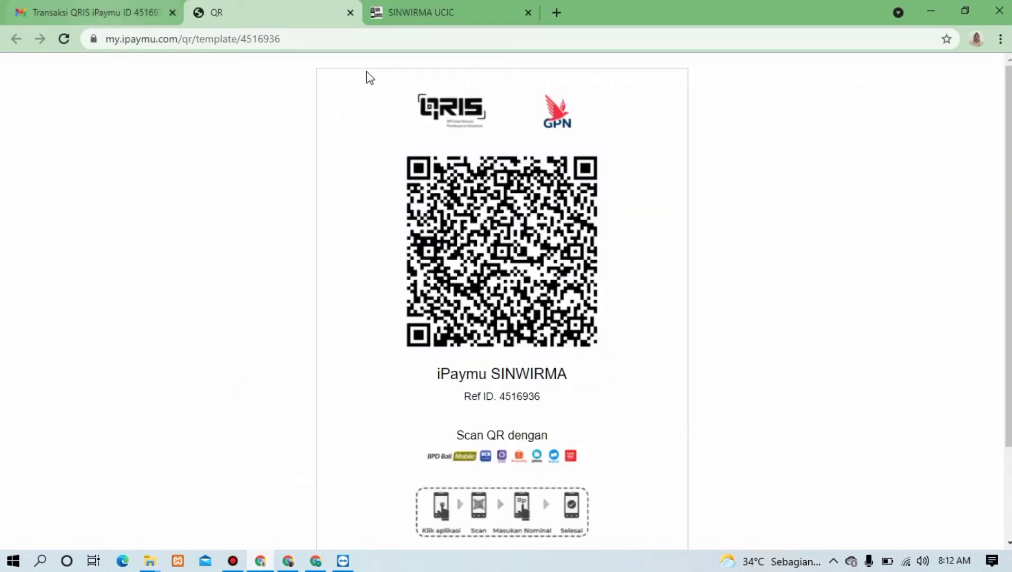
# As the customer, open Profil and review the Makaroni Setannn order, paid but unshipped.
pyautogui.click(399, 12)
pyautogui.scroll(8, 815, 211)
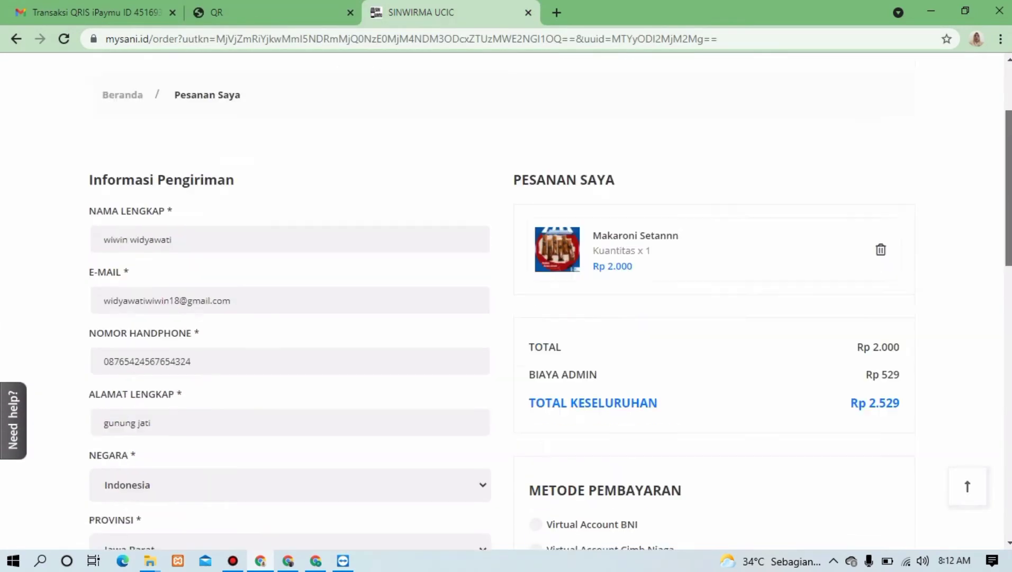
pyautogui.moveTo(813, 90)
pyautogui.click(822, 144)
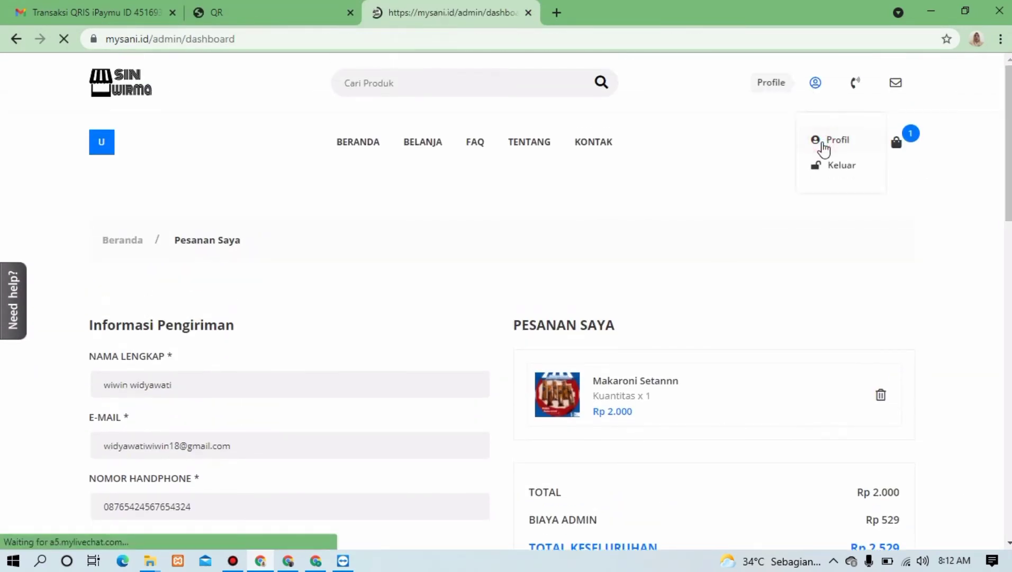
pyautogui.scroll(-7, 490, 357)
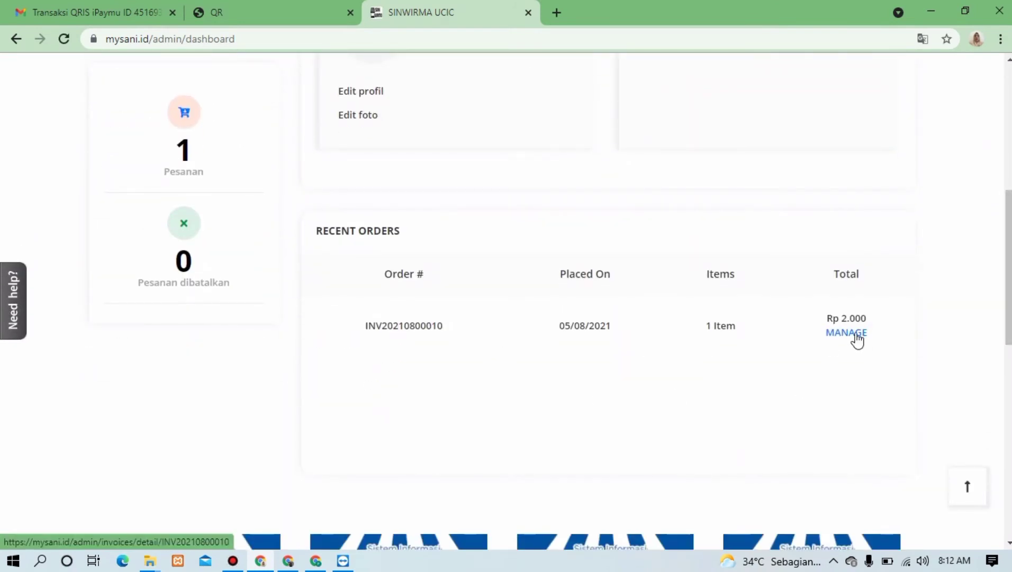
pyautogui.click(855, 333)
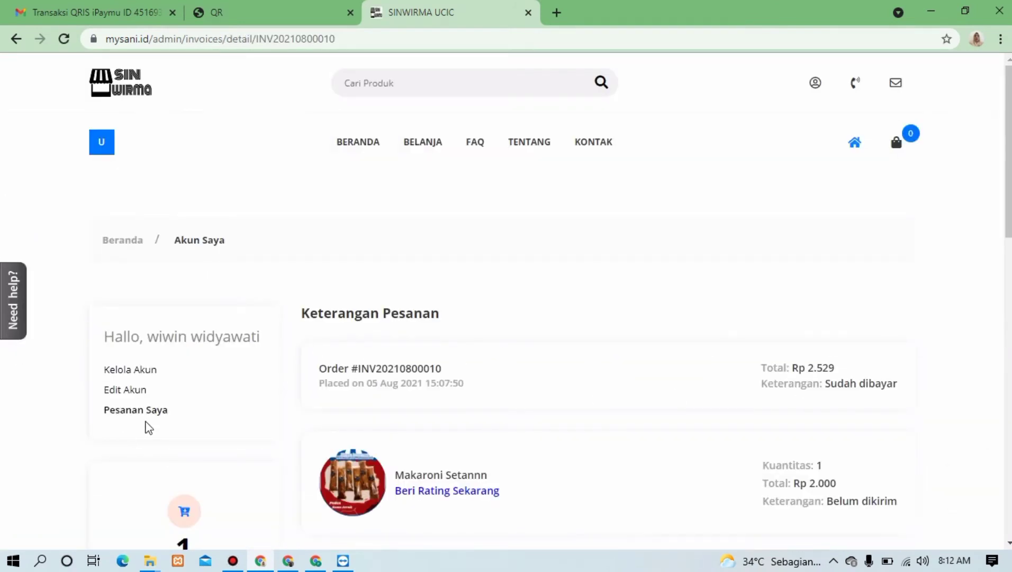
pyautogui.scroll(-2, 1000, 317)
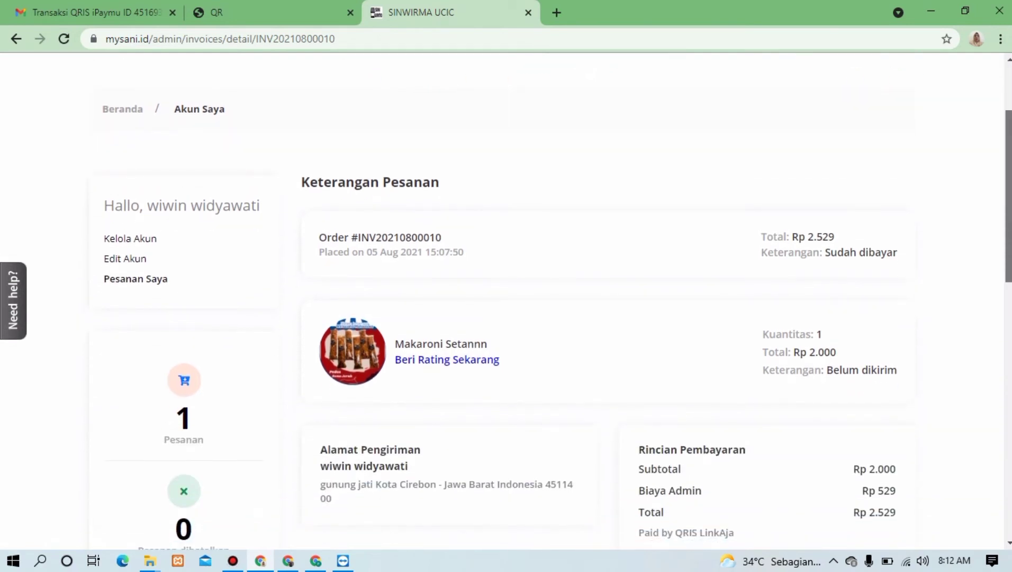
pyautogui.scroll(-1, 565, 229)
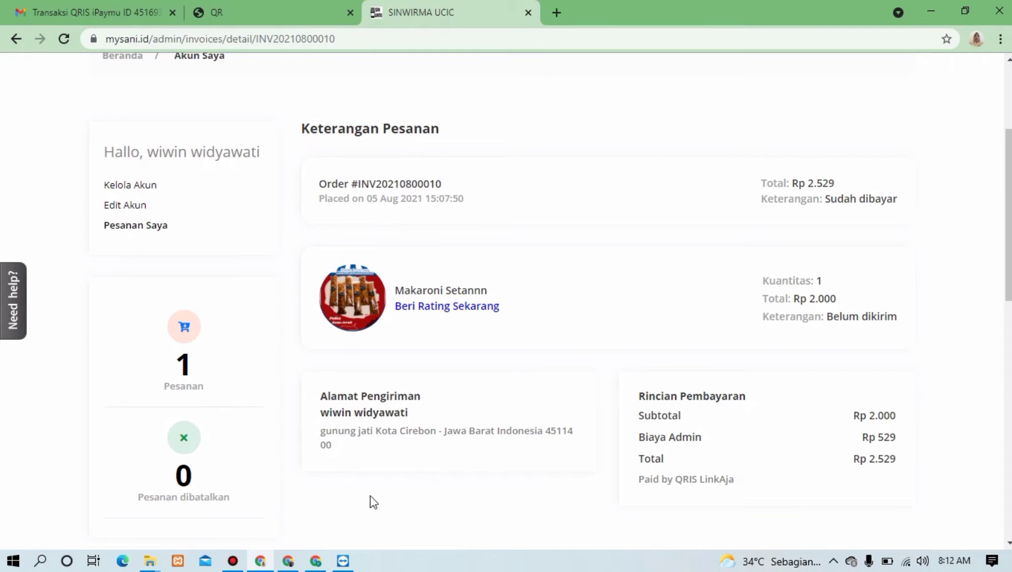
pyautogui.click(292, 565)
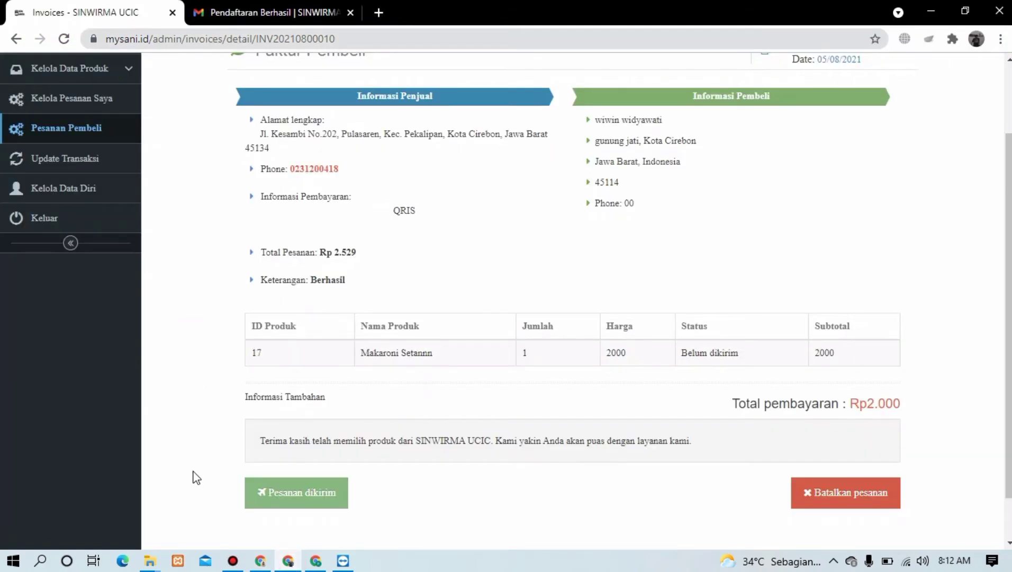
# Mark the Makaroni Setannn order as shipped with Pesanan dikirim and acknowledge the alert.
pyautogui.scroll(-1, 582, 318)
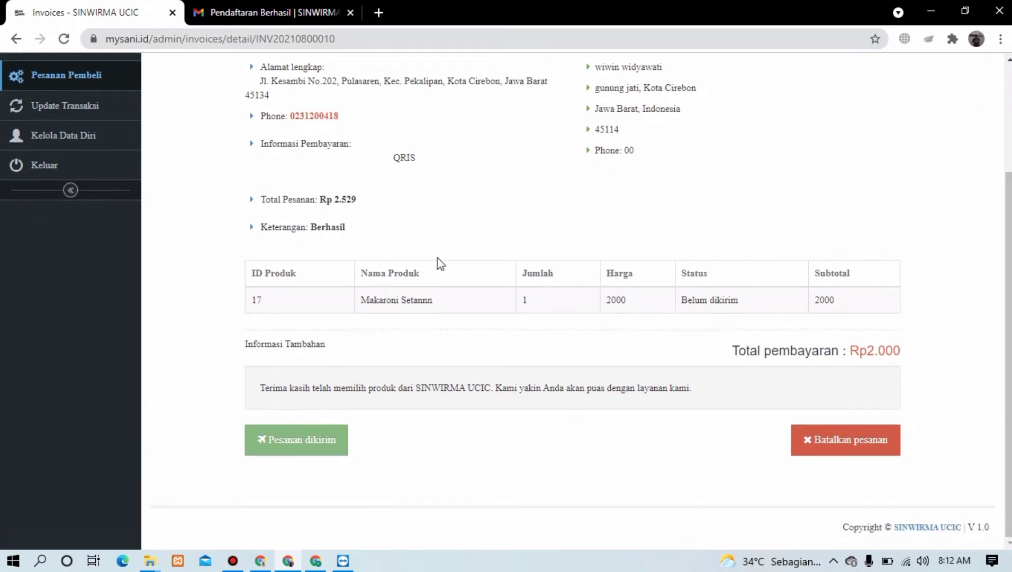
pyautogui.click(301, 454)
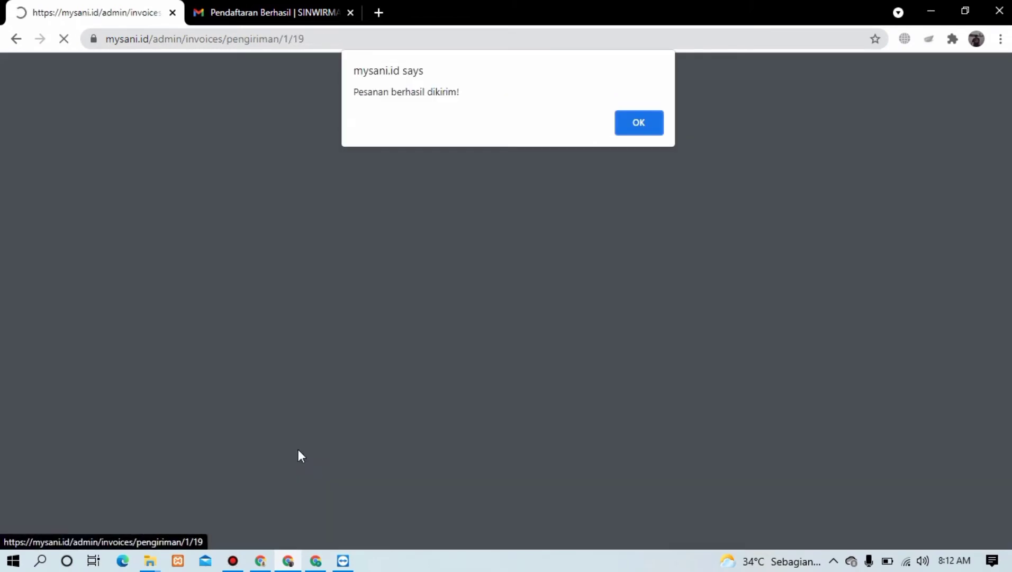
pyautogui.click(630, 133)
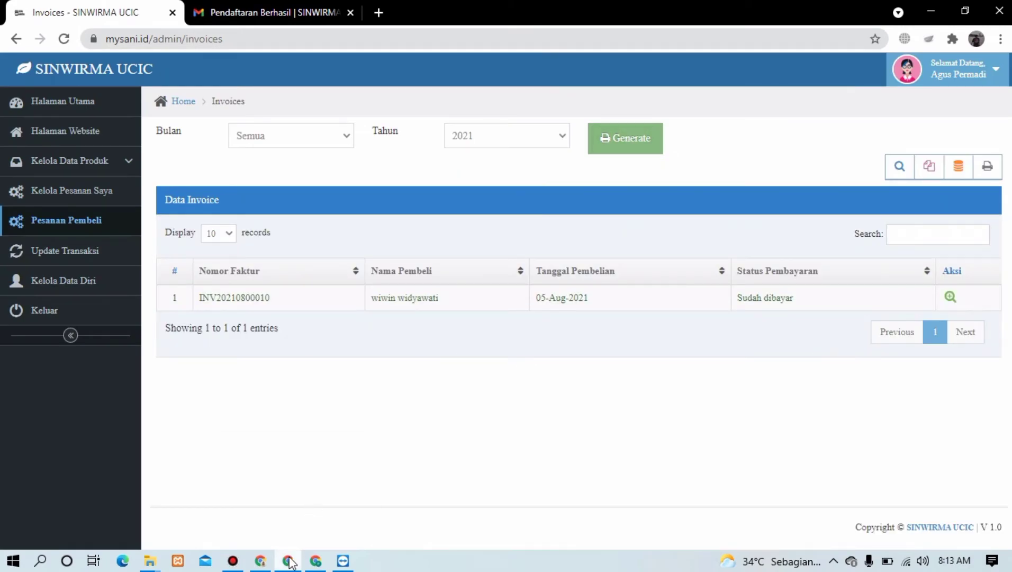
pyautogui.moveTo(260, 561)
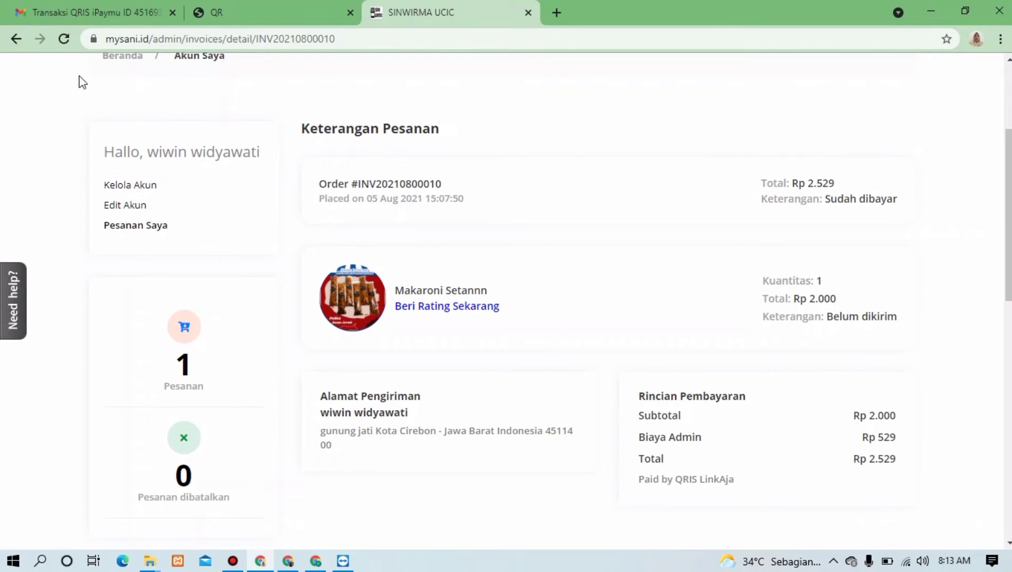
# Reload the customer's order page and confirm Makaroni Setannn as Sudah diterima.
pyautogui.click(64, 38)
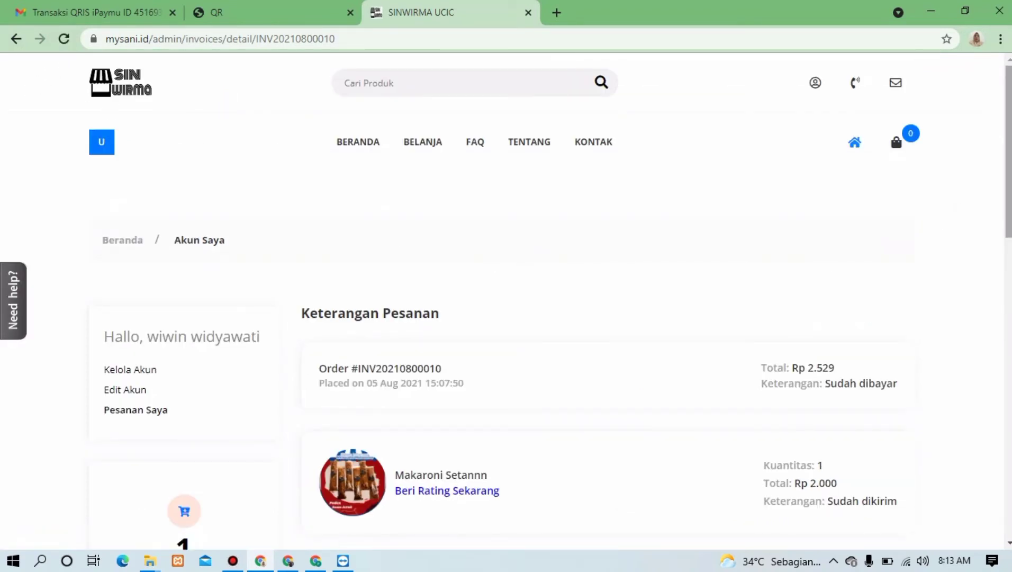
pyautogui.scroll(-5, 868, 226)
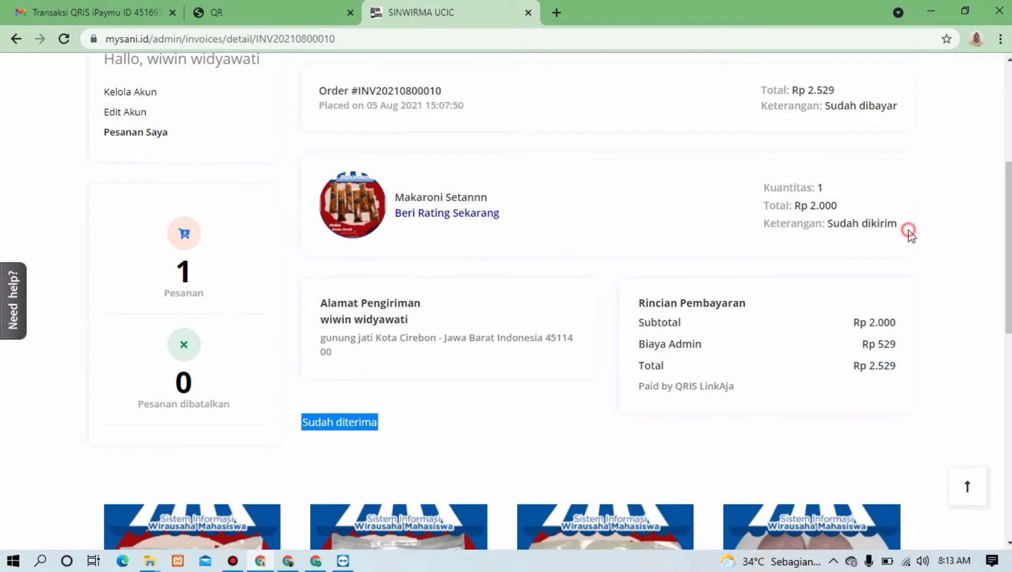
pyautogui.scroll(-3, 1001, 260)
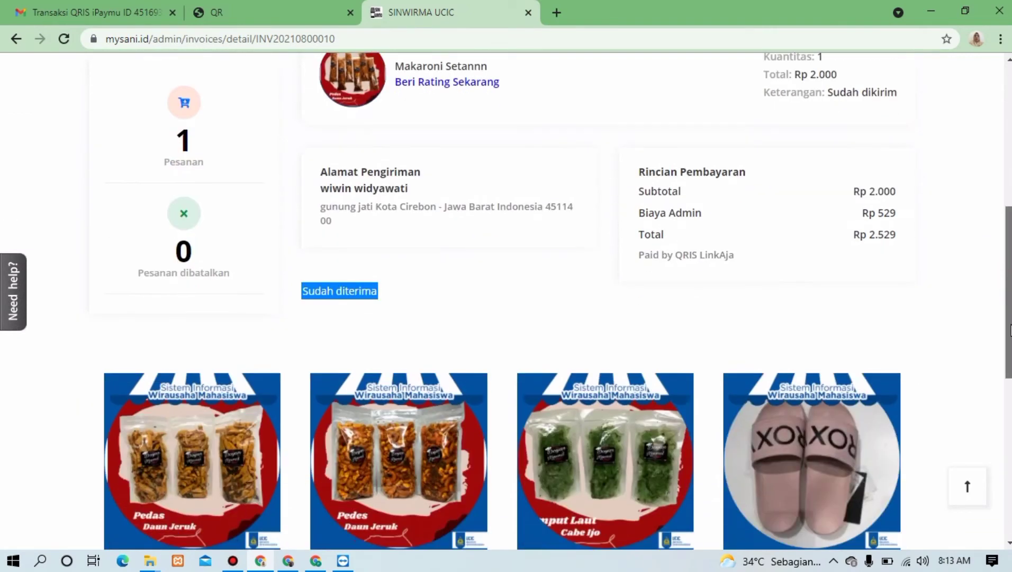
pyautogui.scroll(3, 1001, 260)
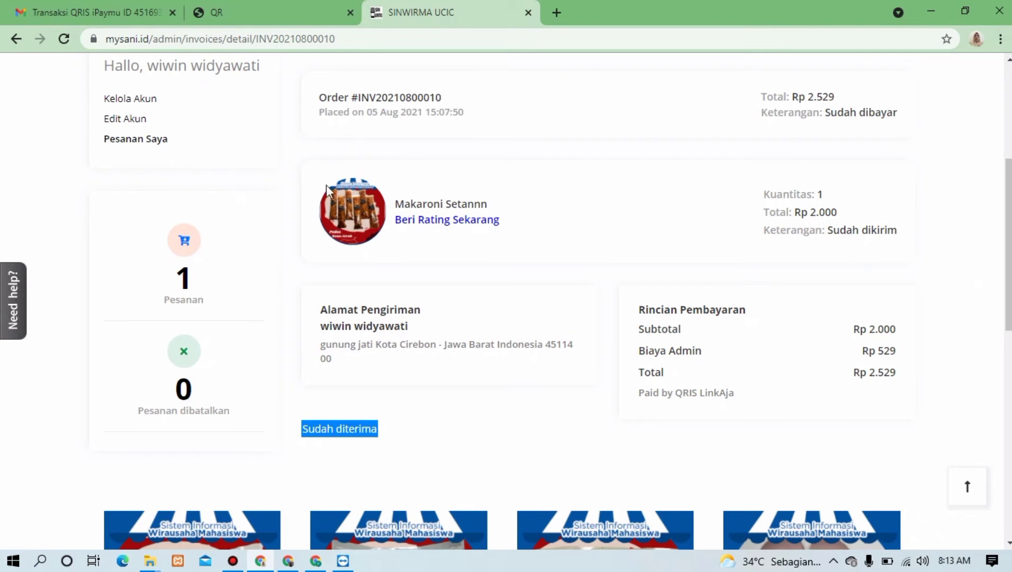
pyautogui.click(349, 431)
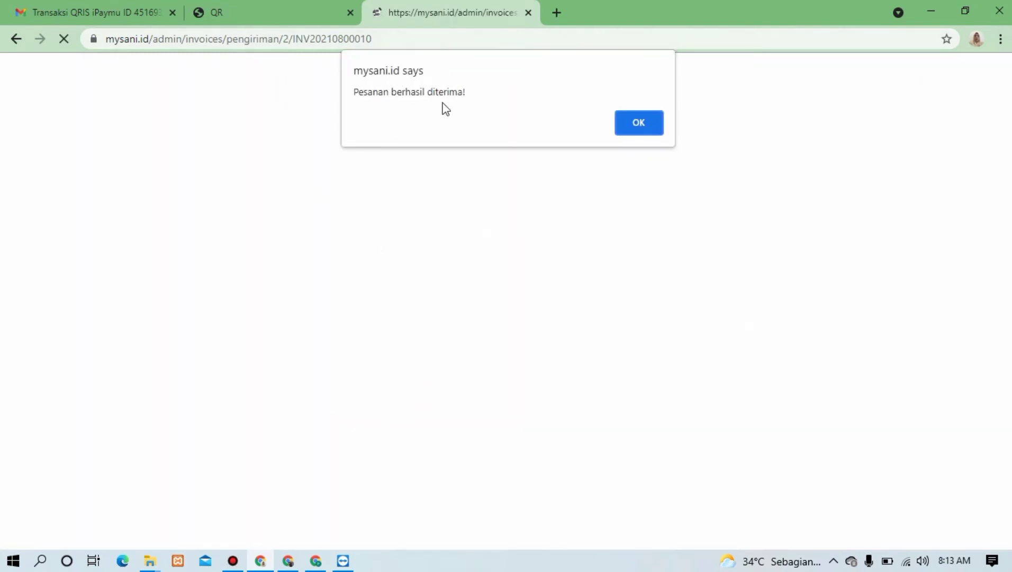
pyautogui.click(637, 125)
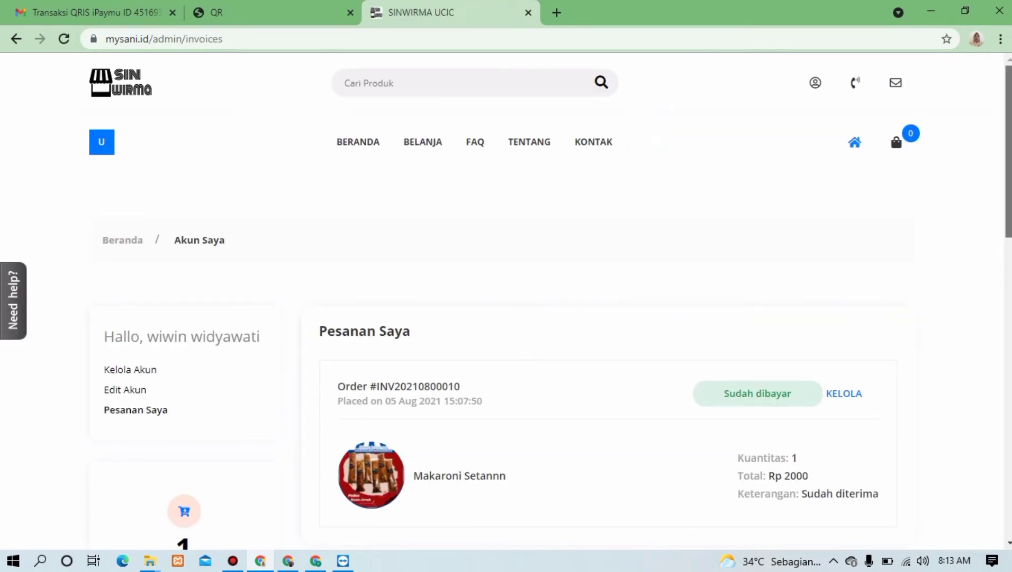
pyautogui.scroll(-4, 661, 429)
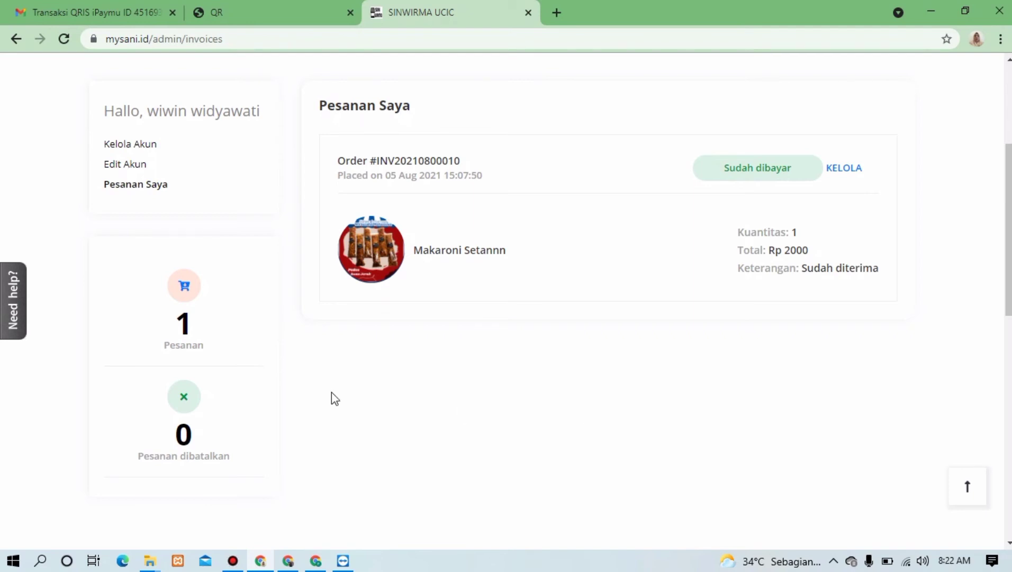
pyautogui.click(294, 565)
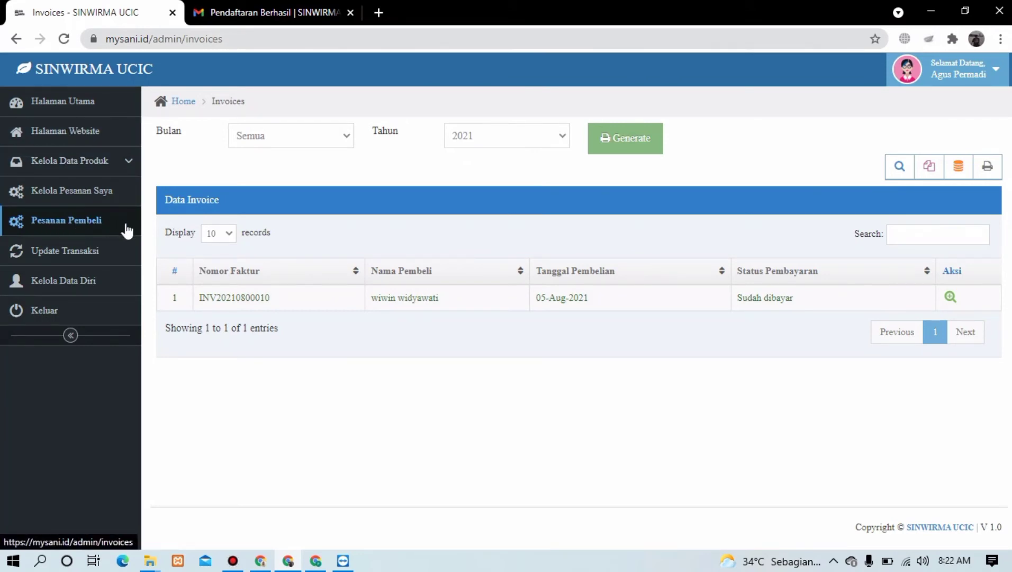
# Go to the storefront and add Sepatu Sandal Wanita (Rp10.000,00) to the cart.
pyautogui.click(72, 134)
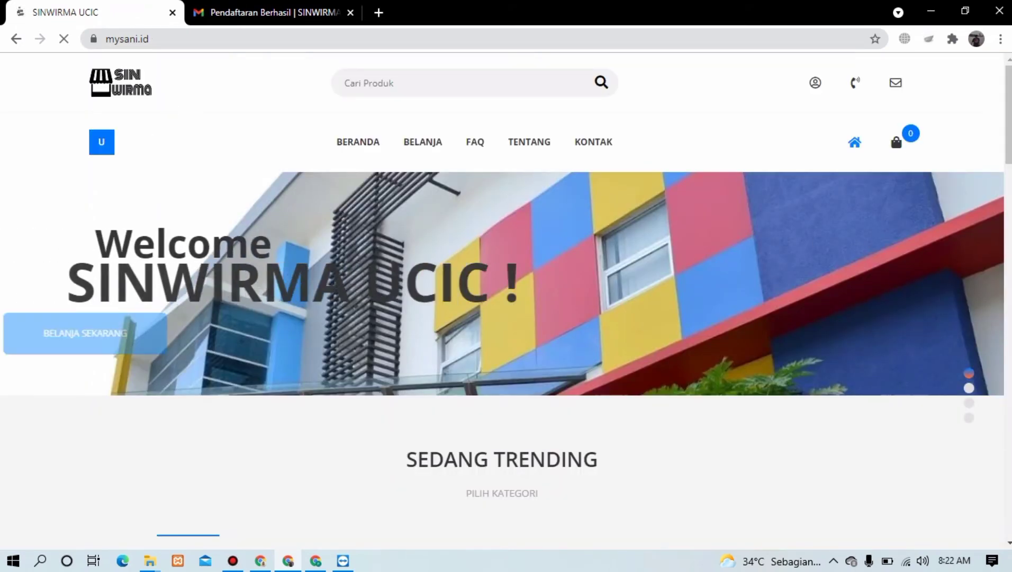
pyautogui.scroll(-3, 74, 139)
pyautogui.scroll(-8, 506, 302)
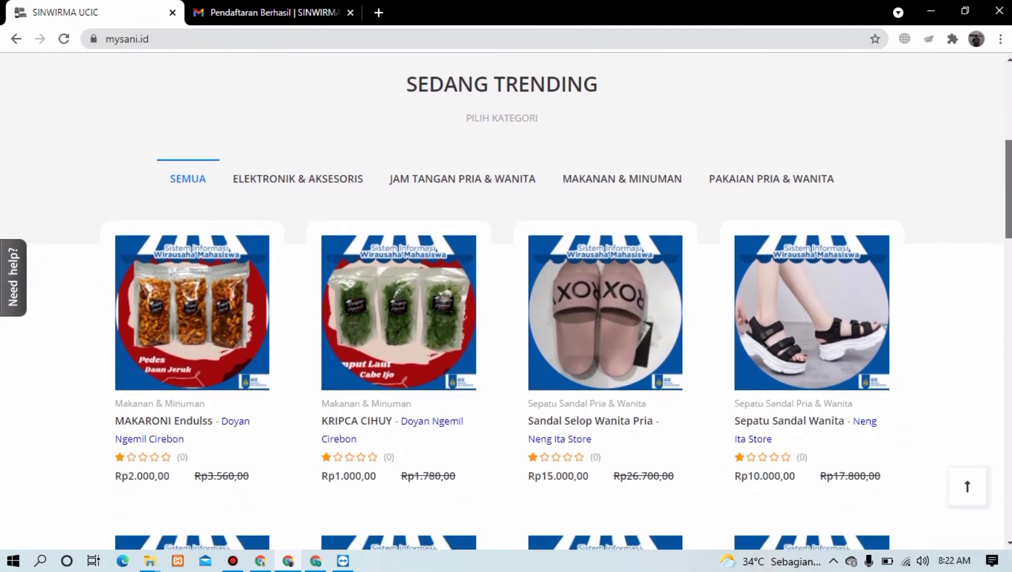
pyautogui.scroll(-2, 506, 301)
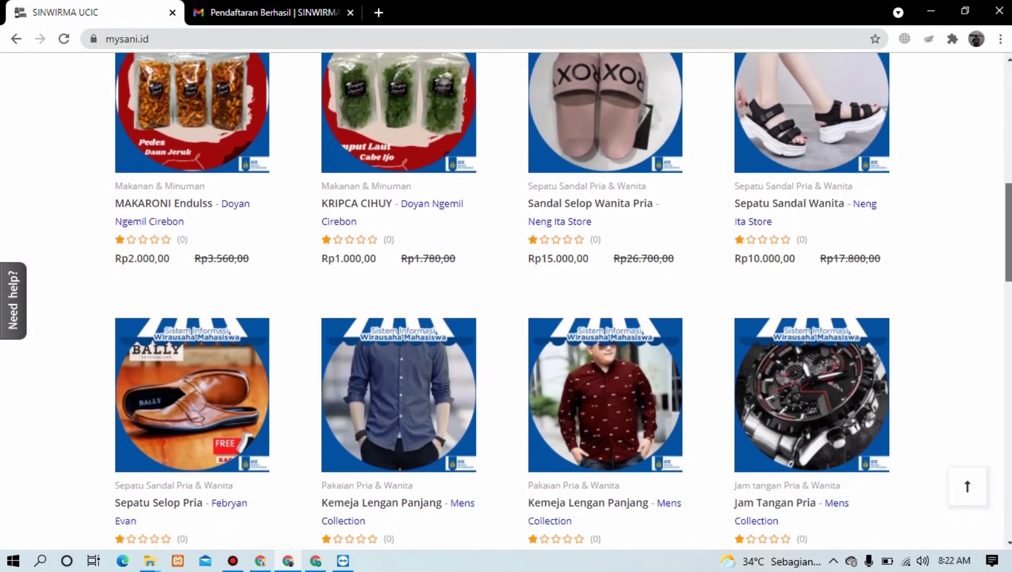
pyautogui.scroll(3, 625, 301)
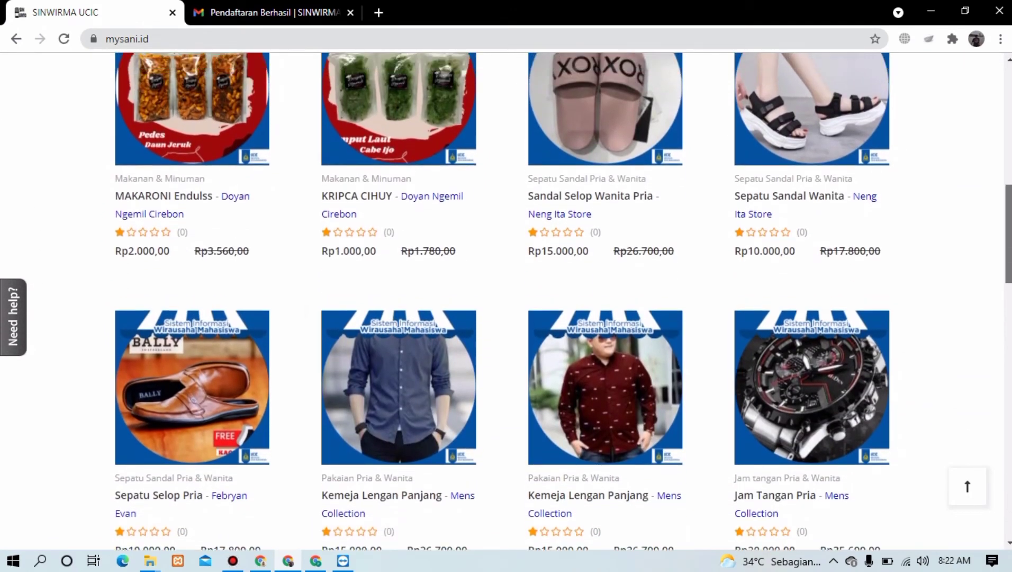
pyautogui.scroll(-2, 625, 300)
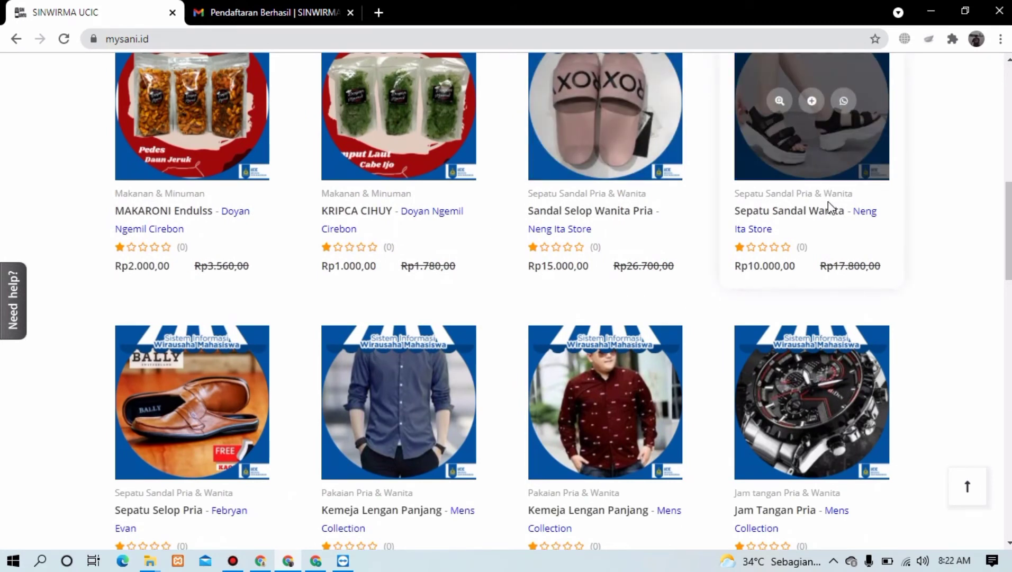
pyautogui.click(812, 102)
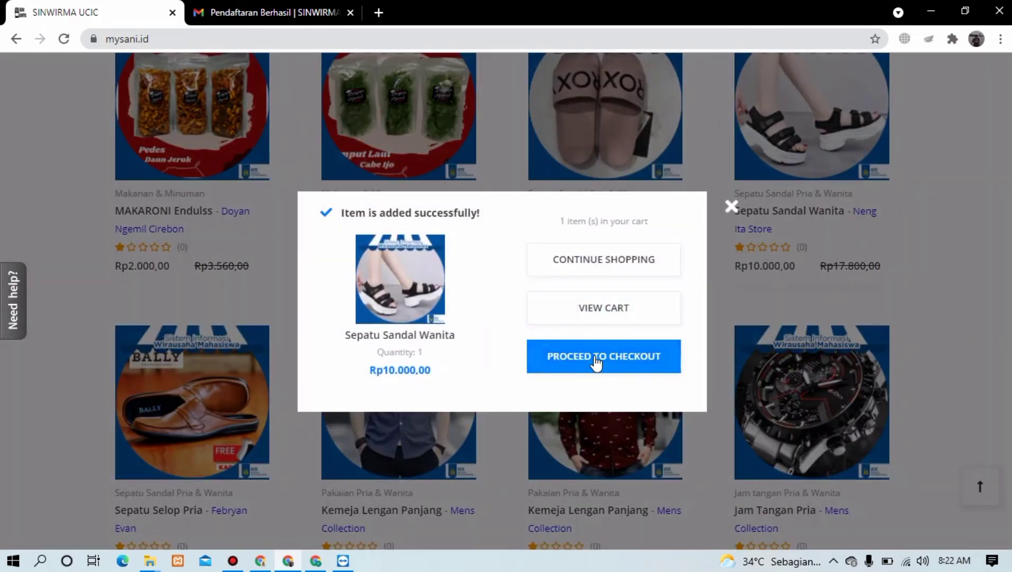
# Check out the sandal order with Virtual Account Cimb Niaga for a Rp 15.000 total.
pyautogui.click(597, 363)
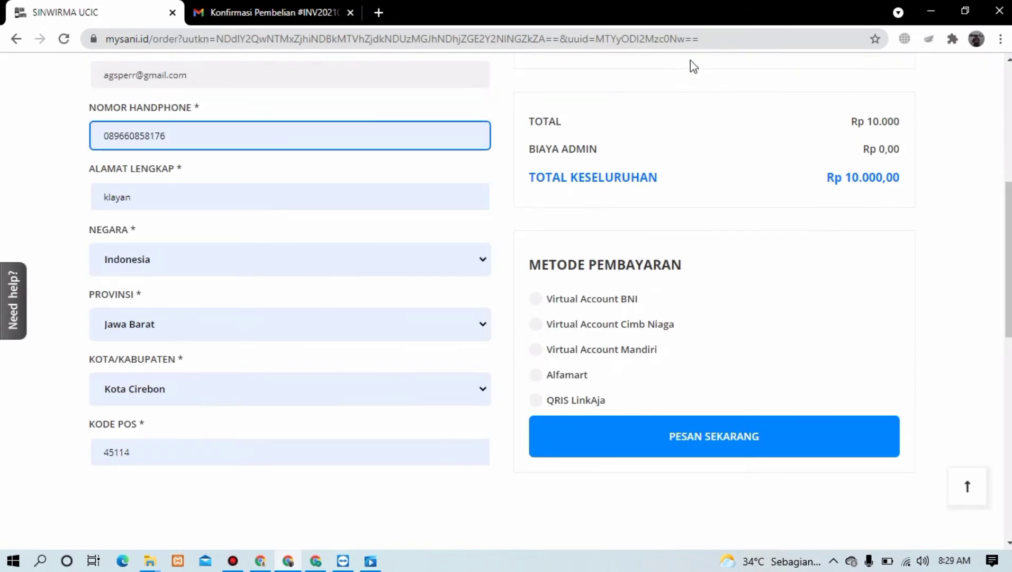
pyautogui.click(739, 428)
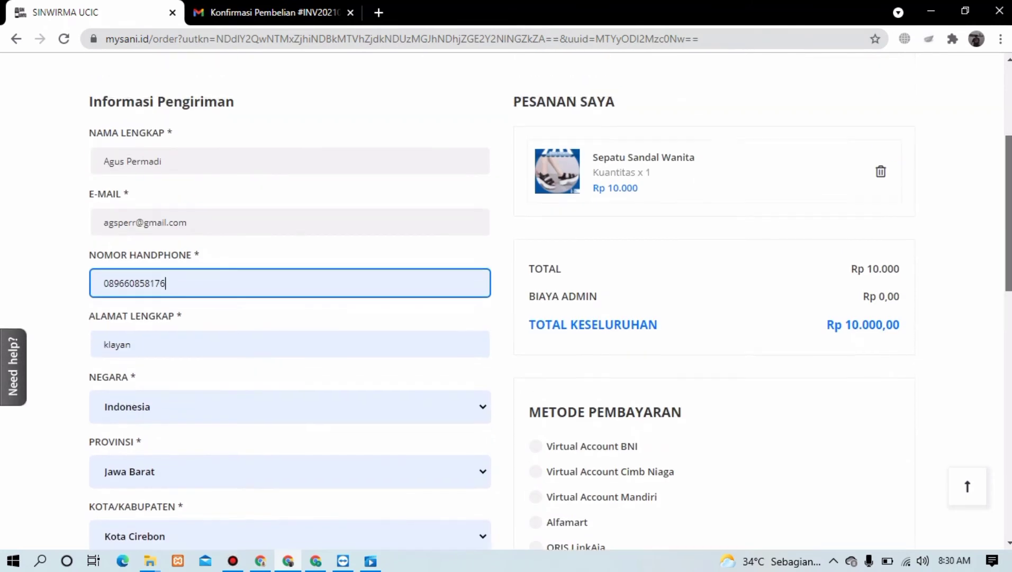
pyautogui.scroll(-3, 506, 317)
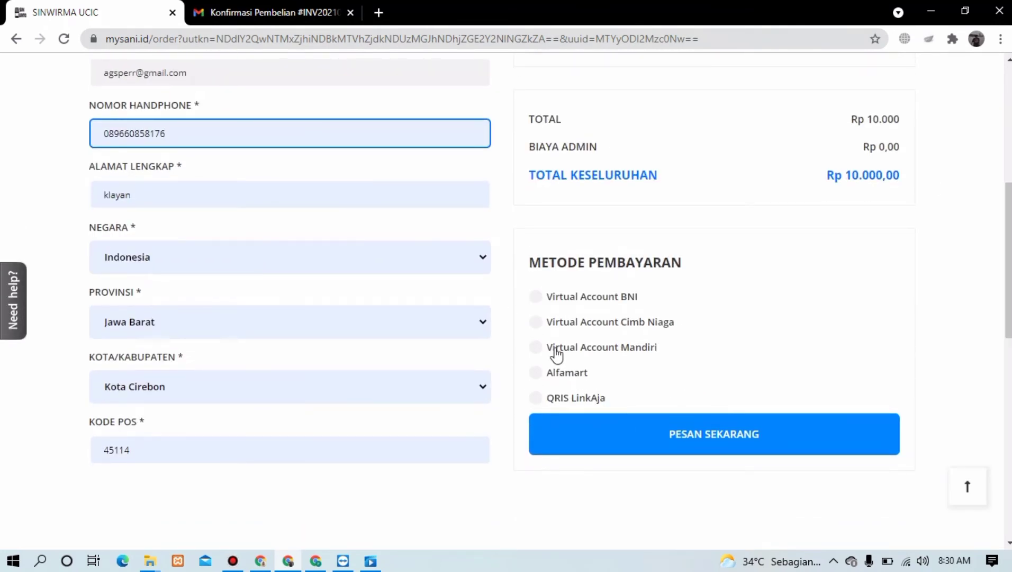
pyautogui.click(535, 322)
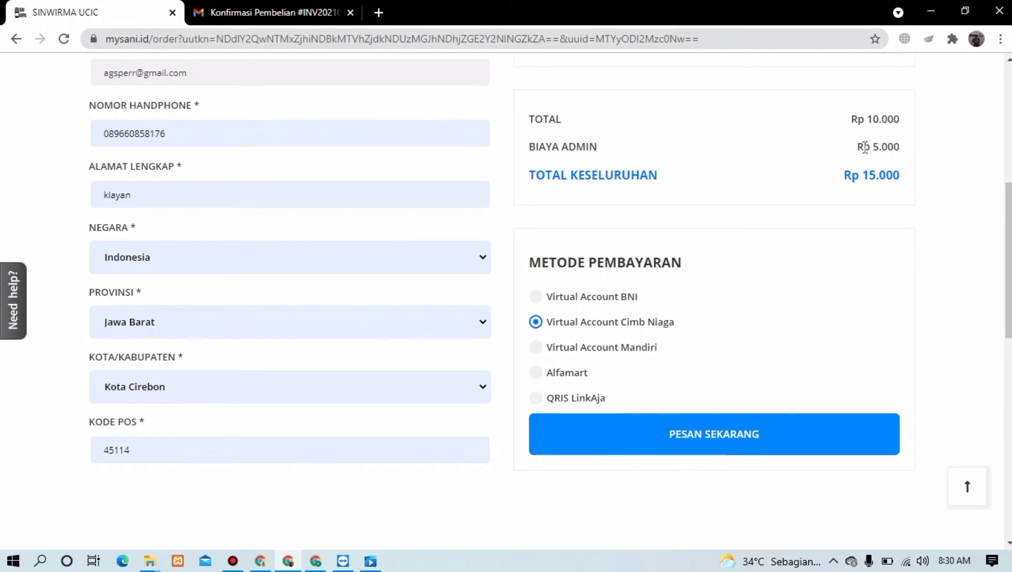
pyautogui.click(699, 441)
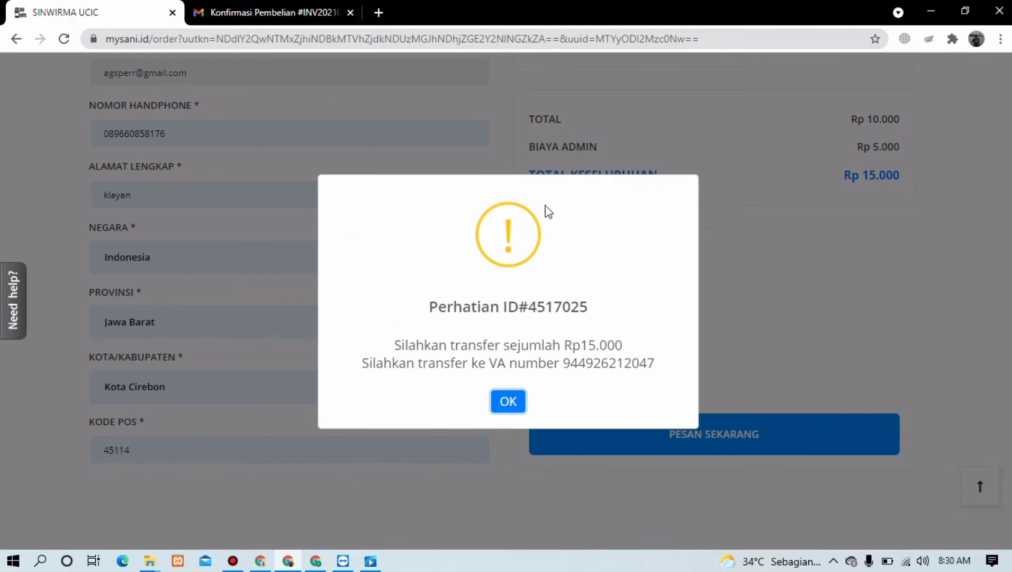
pyautogui.click(507, 408)
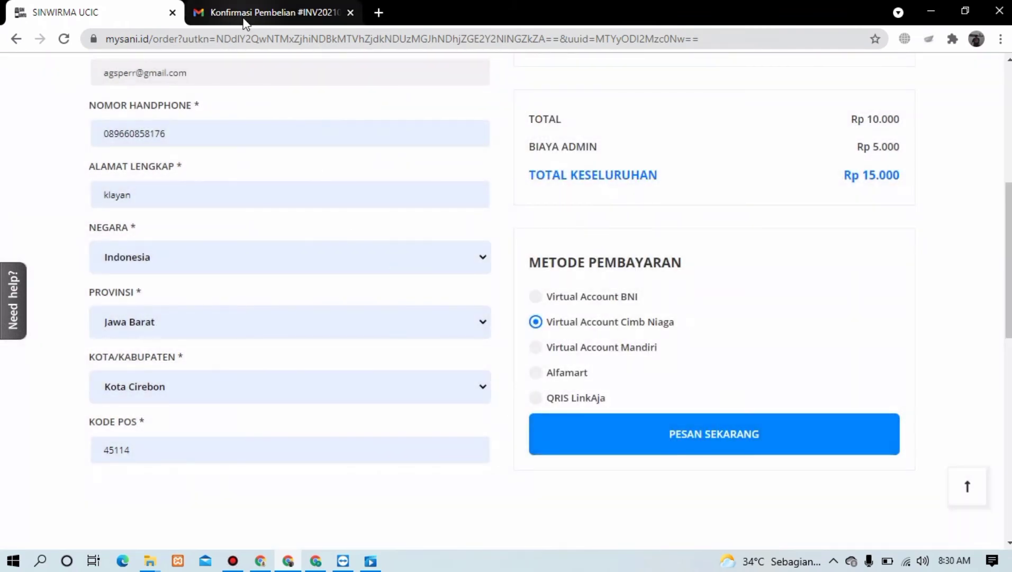
pyautogui.click(245, 20)
pyautogui.click(79, 159)
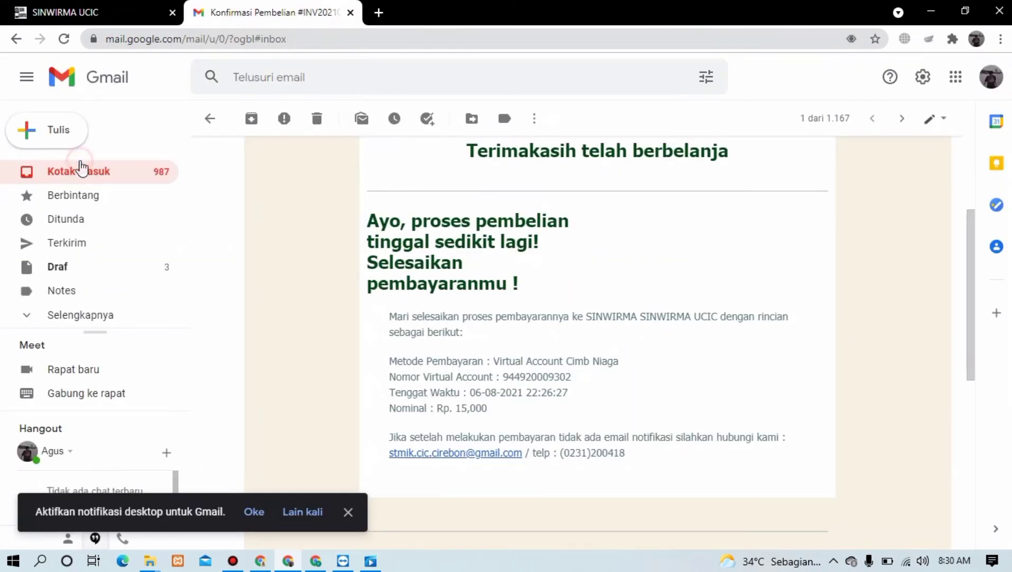
pyautogui.click(64, 40)
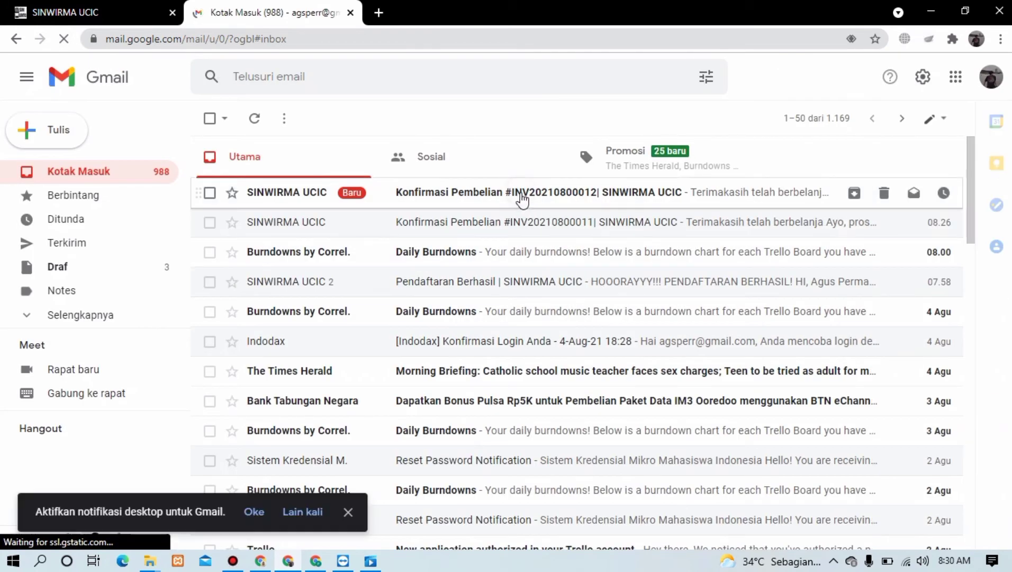
pyautogui.click(521, 193)
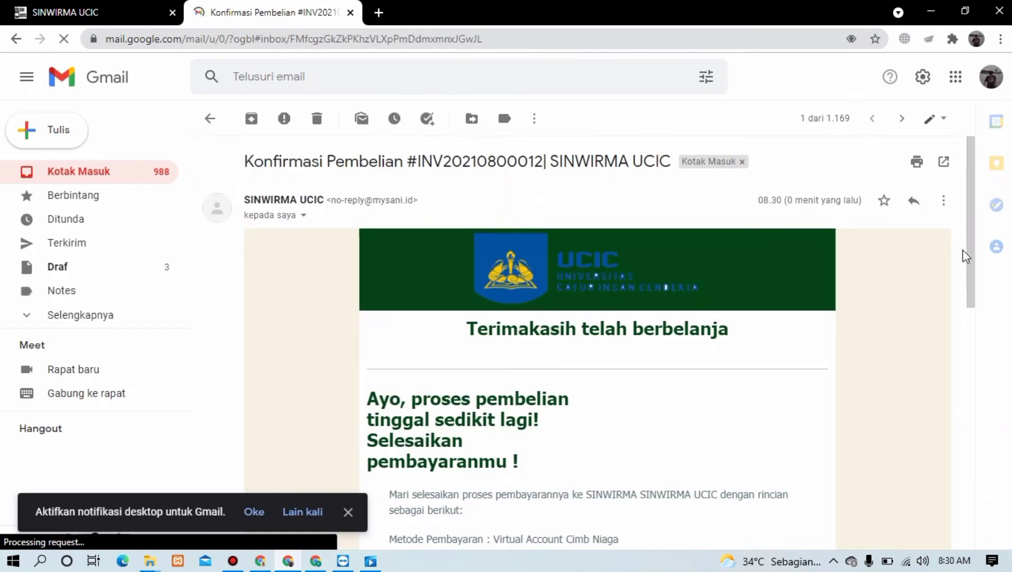
pyautogui.moveTo(973, 282); pyautogui.dragTo(973, 353)
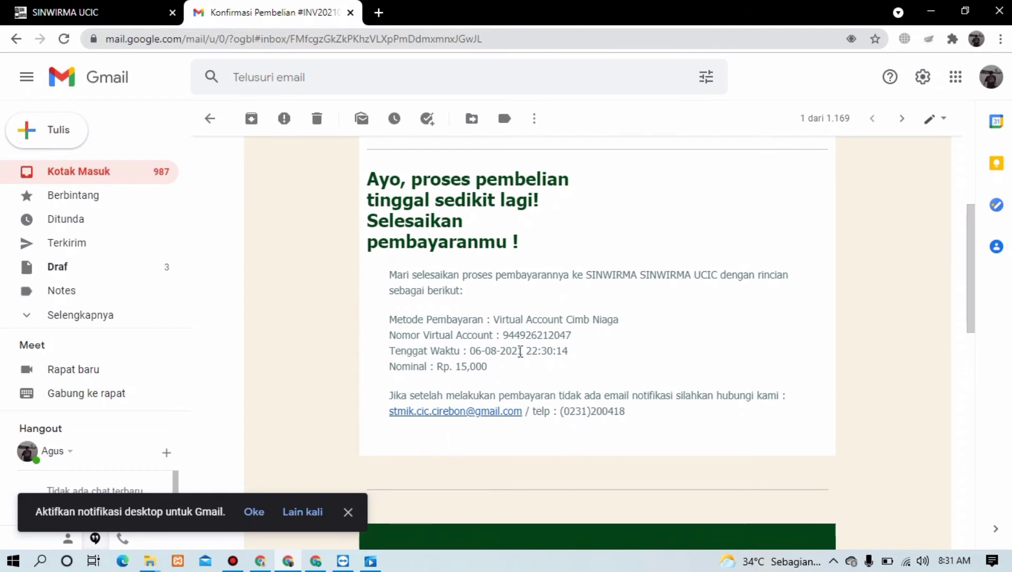
# Bring up iPaymu's Penarikan withdrawal page showing Rp 2.544 available.
pyautogui.click(233, 561)
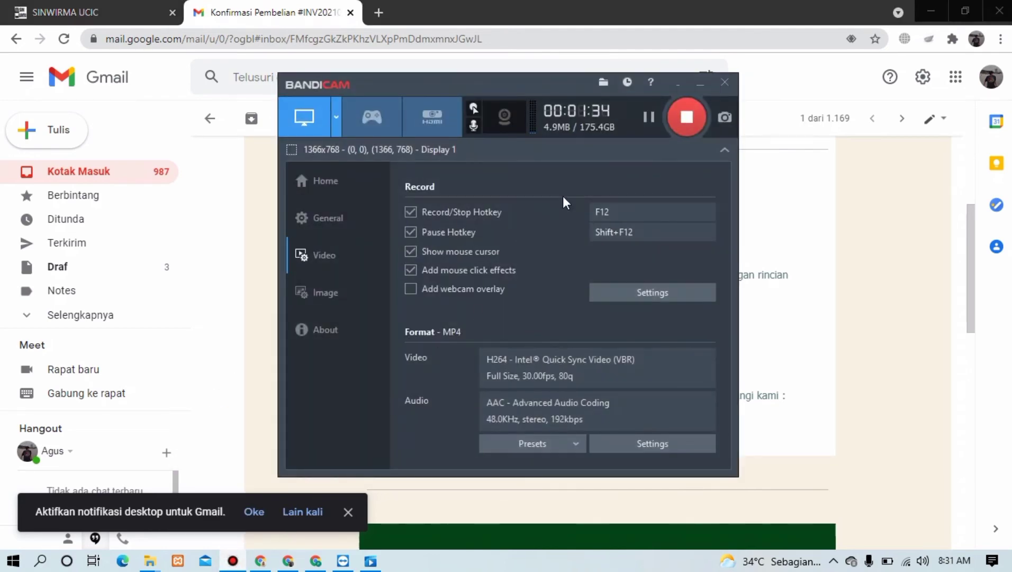
pyautogui.click(700, 85)
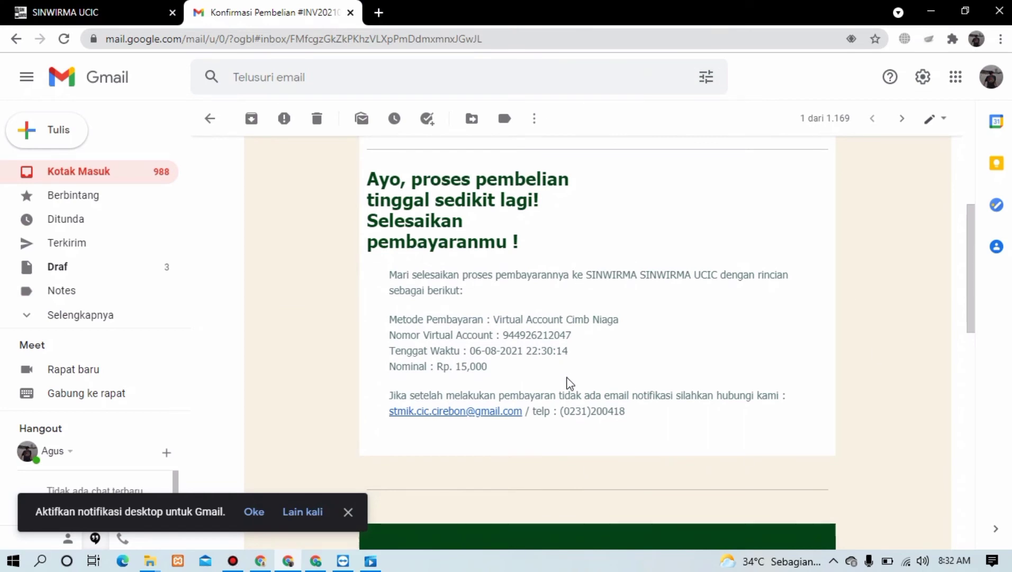
pyautogui.moveTo(299, 566)
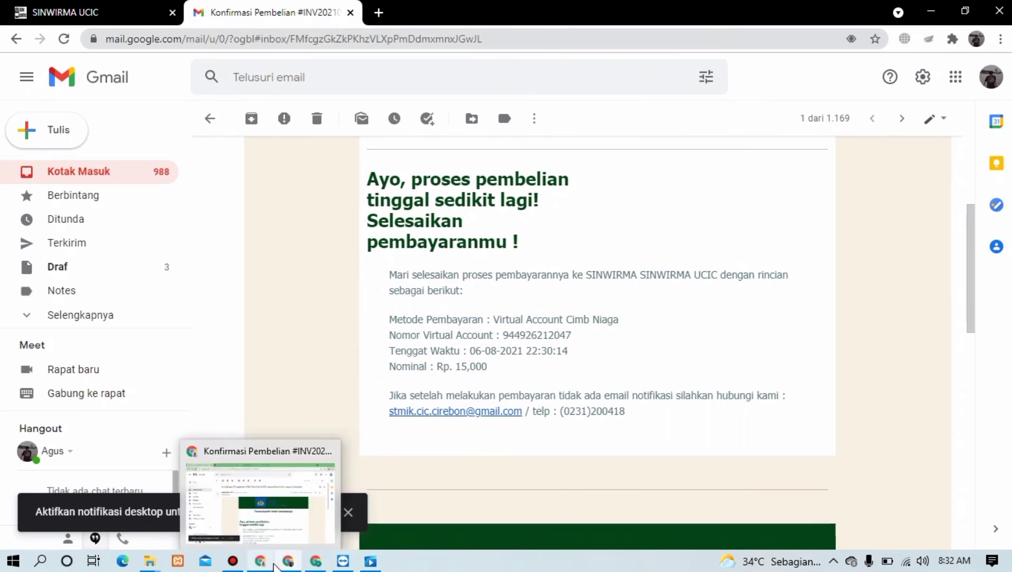
pyautogui.click(312, 564)
# Check the iPaymu dashboard balances: merchant Rp 14.044 and member Rp 9.000.
pyautogui.click(731, 13)
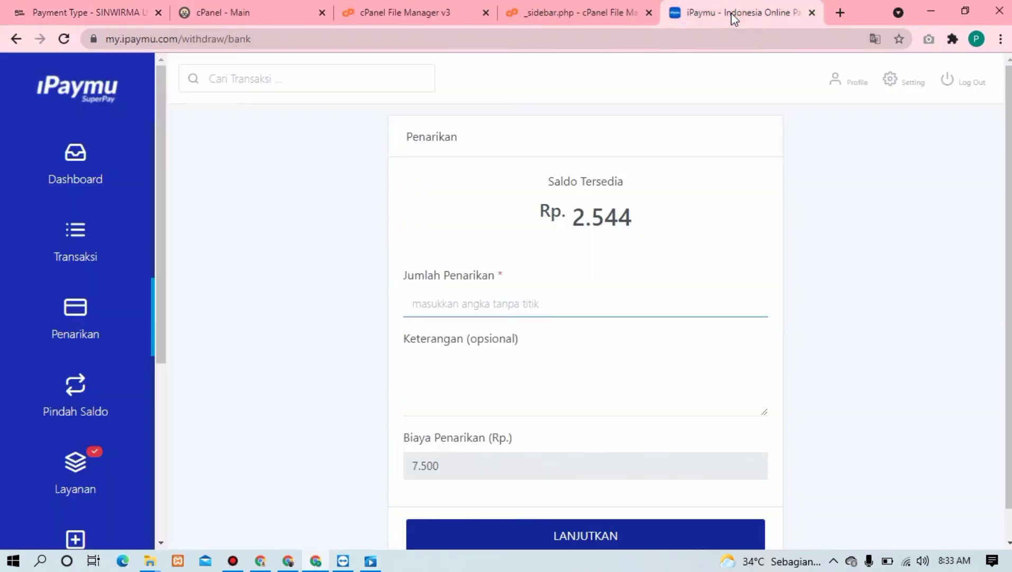
pyautogui.click(83, 181)
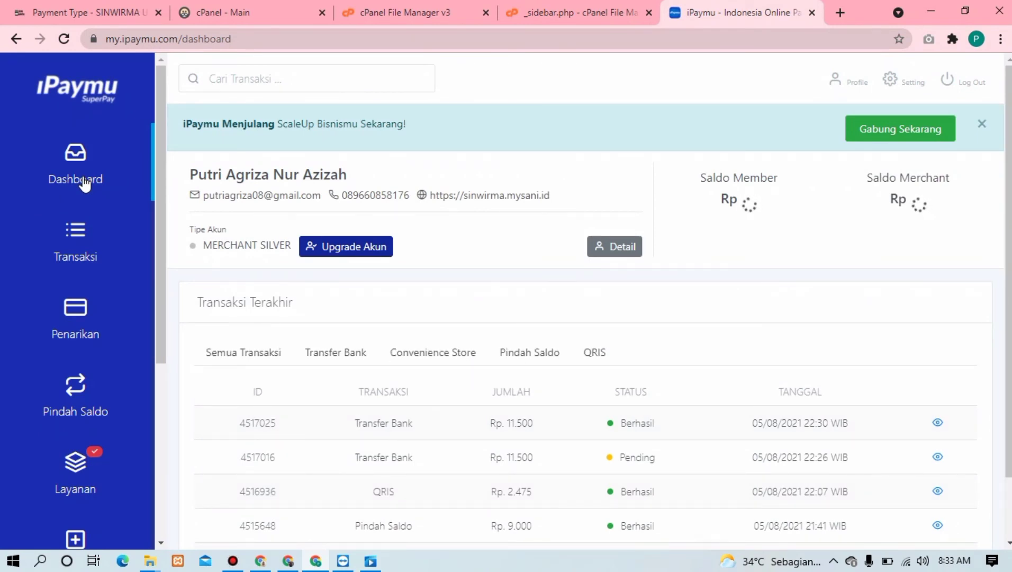
pyautogui.scroll(-1, 582, 317)
pyautogui.scroll(1, 582, 318)
pyautogui.scroll(-1, 582, 317)
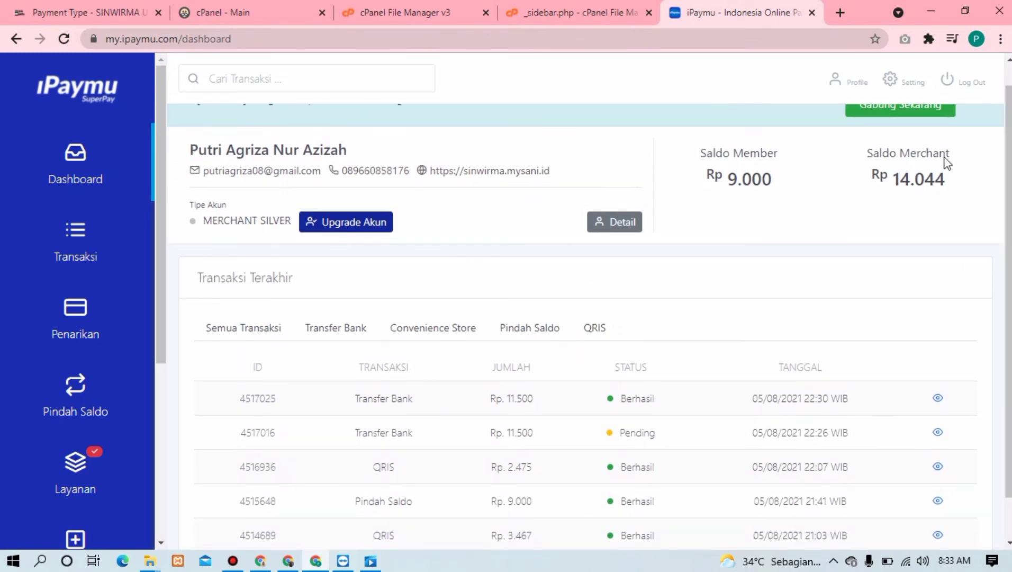
pyautogui.scroll(1, 1003, 183)
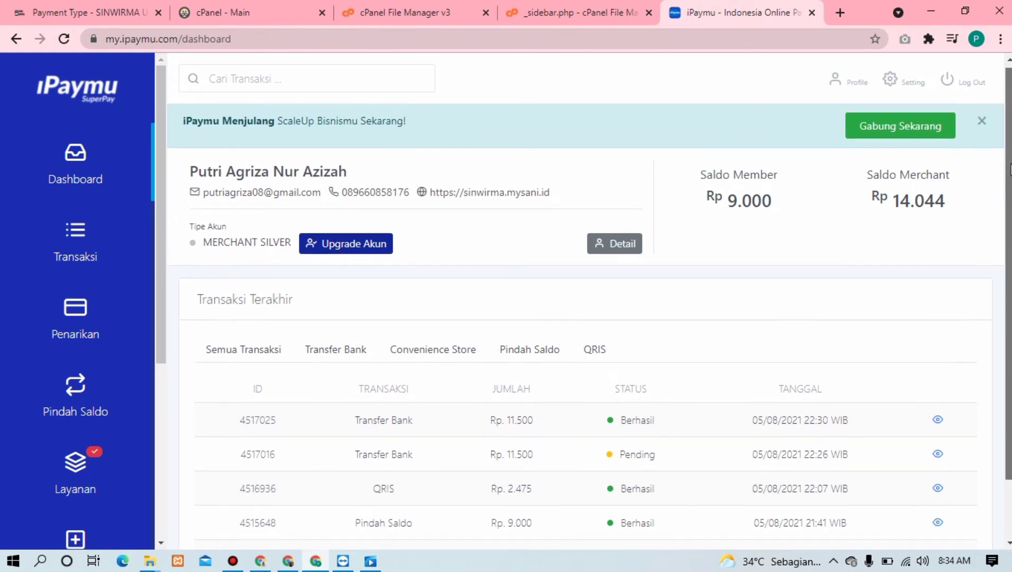
pyautogui.scroll(-1, 1008, 186)
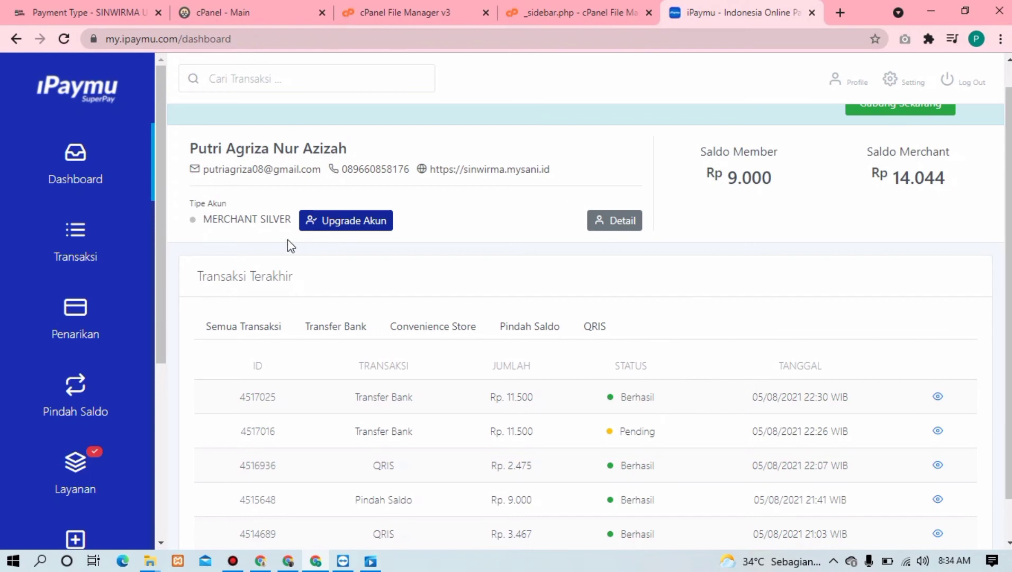
pyautogui.click(288, 560)
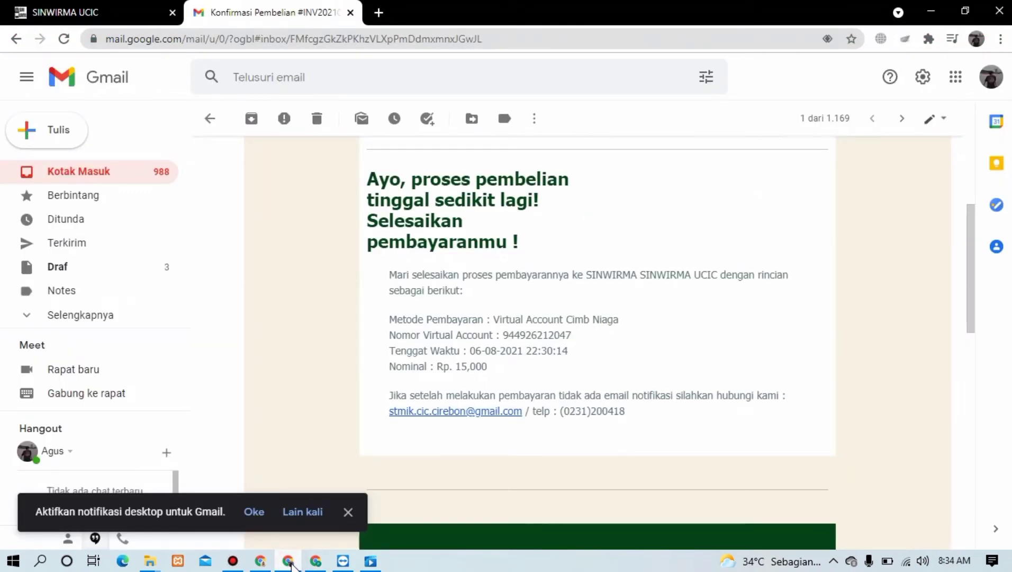
pyautogui.click(82, 15)
pyautogui.scroll(7, 506, 296)
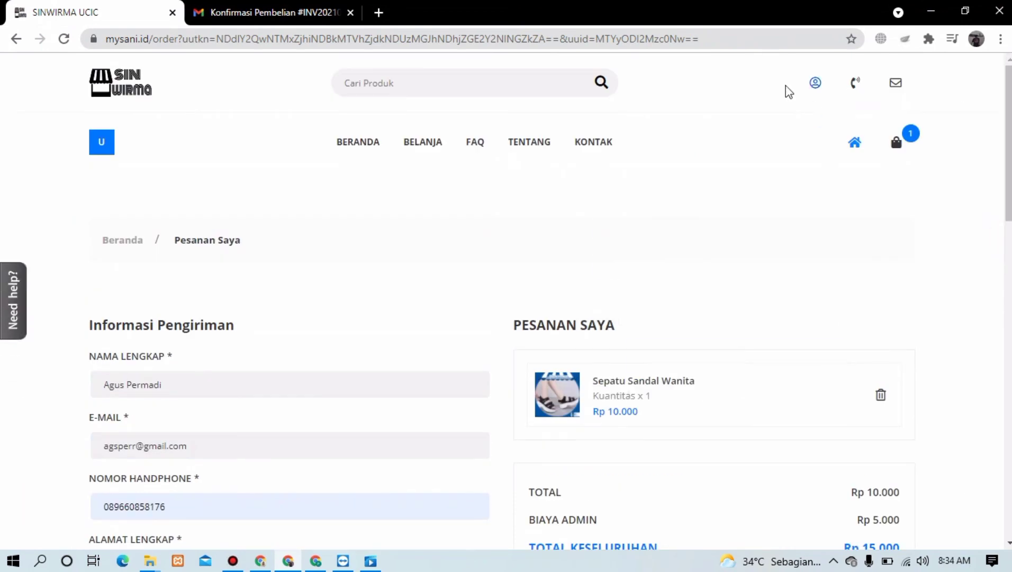
pyautogui.click(815, 83)
pyautogui.click(821, 139)
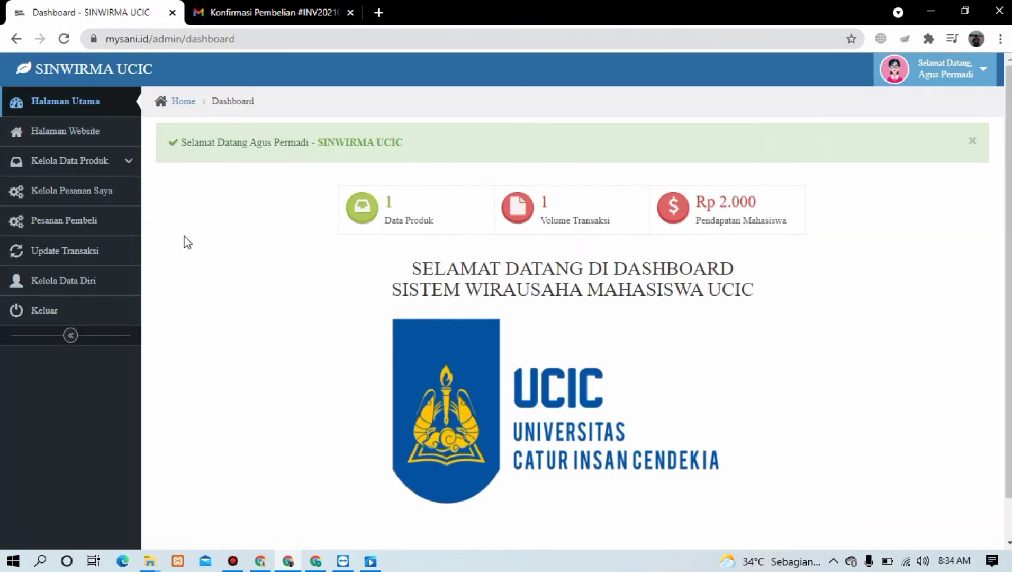
pyautogui.click(71, 195)
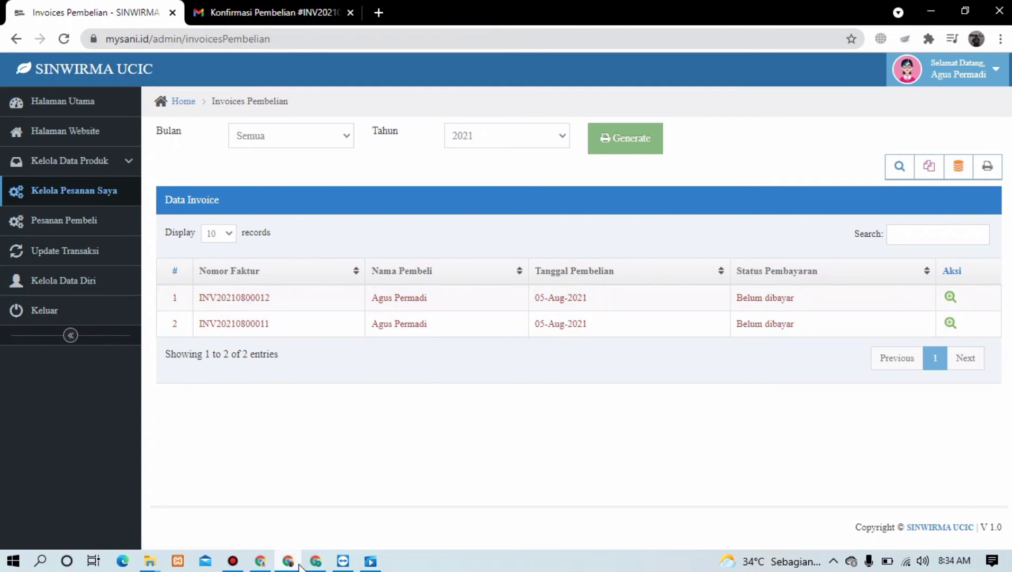
# In the SINWIRMA UCIC tab, log out and sign in with the other saved account.
pyautogui.moveTo(266, 553)
pyautogui.click(266, 503)
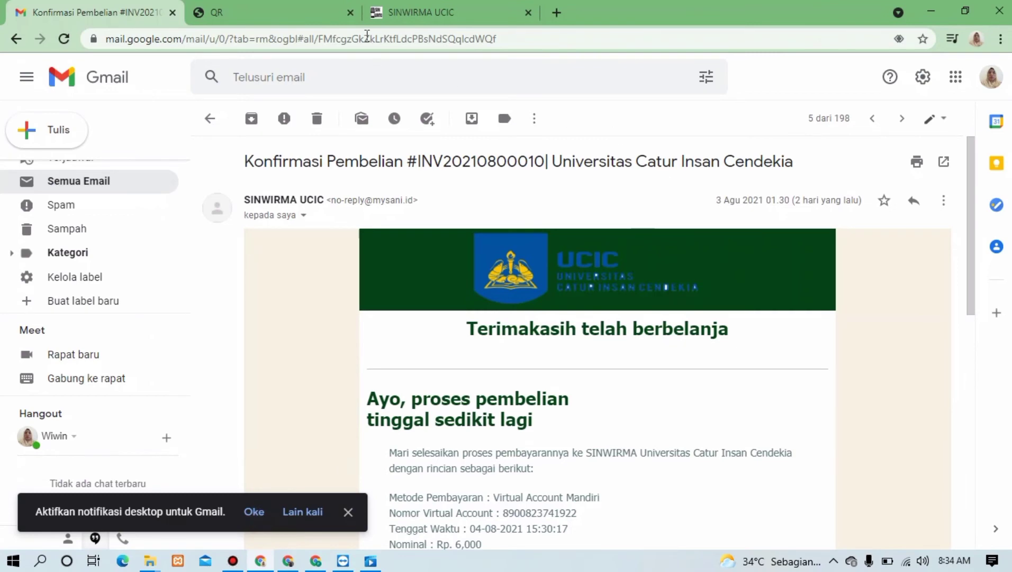
pyautogui.click(419, 11)
pyautogui.moveTo(1007, 289); pyautogui.dragTo(996, 79)
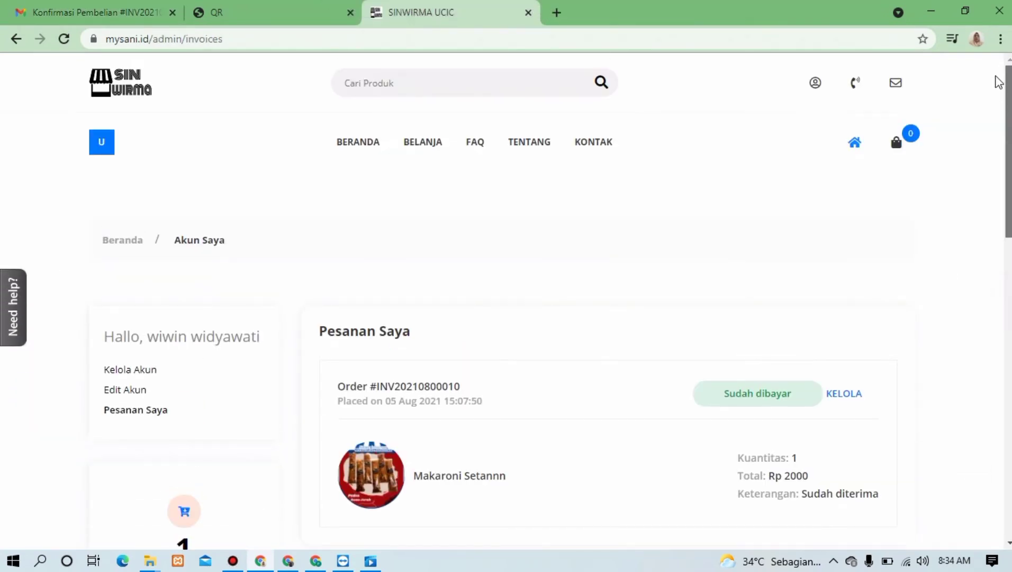
pyautogui.click(815, 87)
pyautogui.click(835, 168)
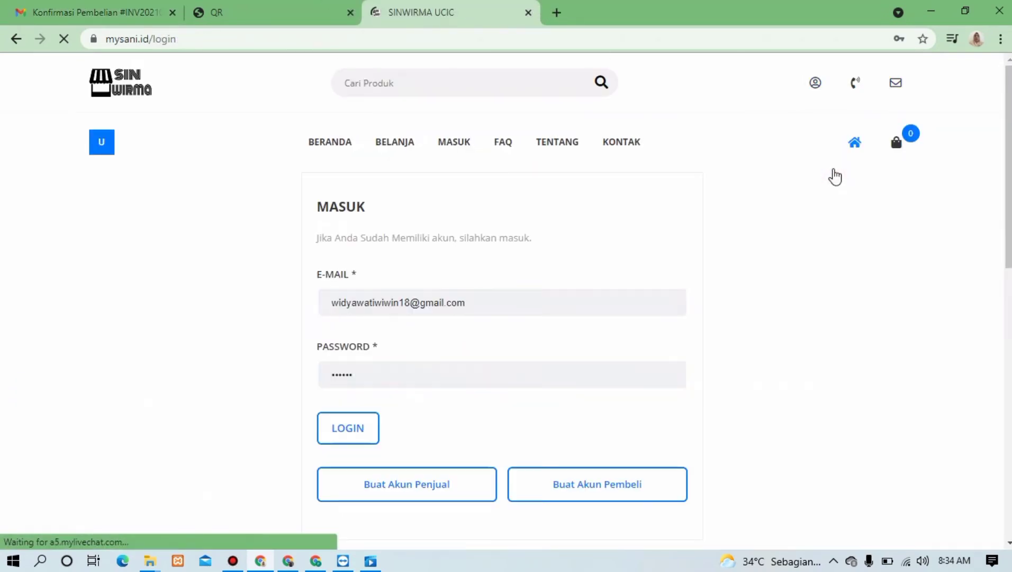
pyautogui.click(485, 305)
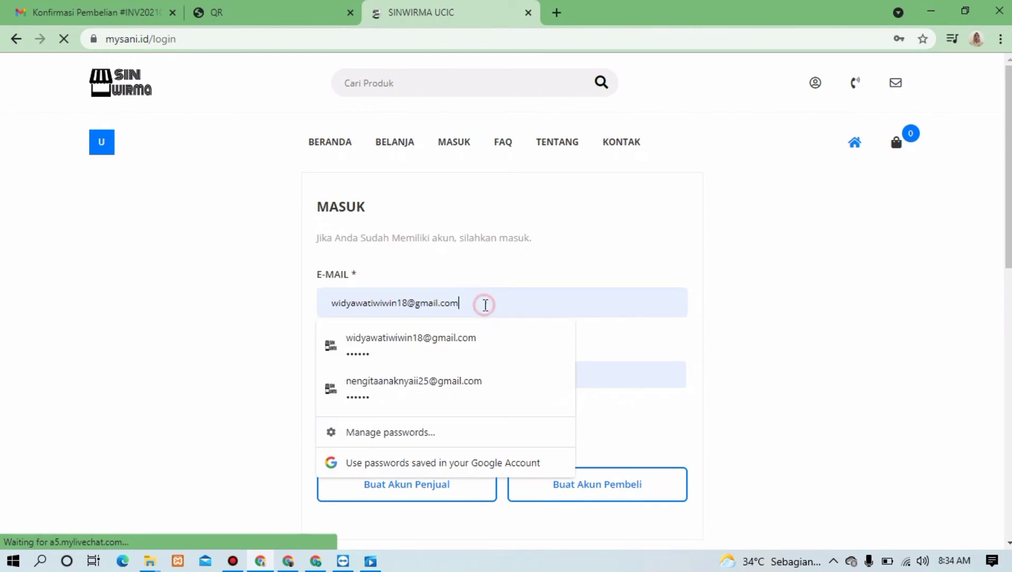
pyautogui.click(472, 389)
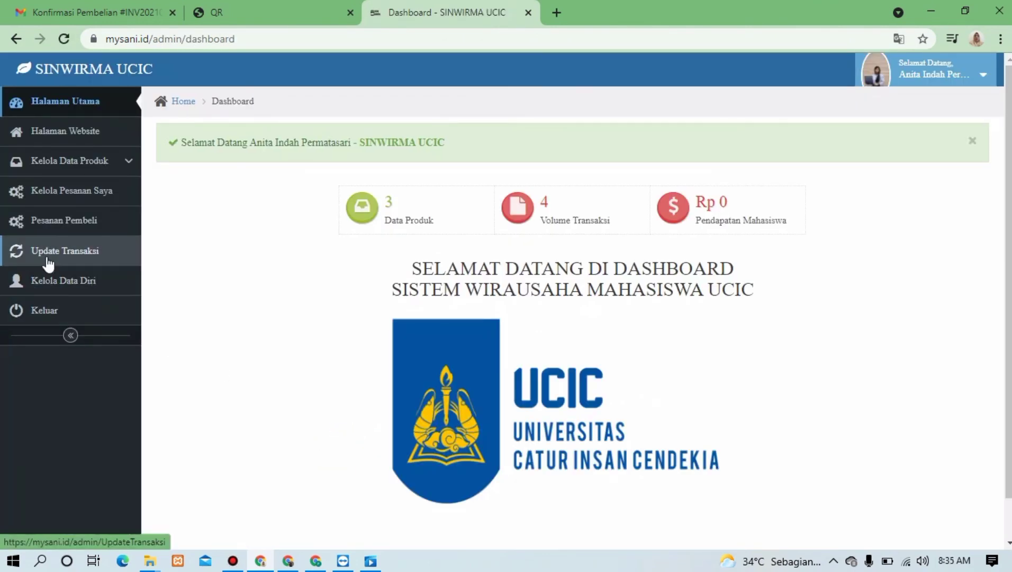
pyautogui.click(96, 250)
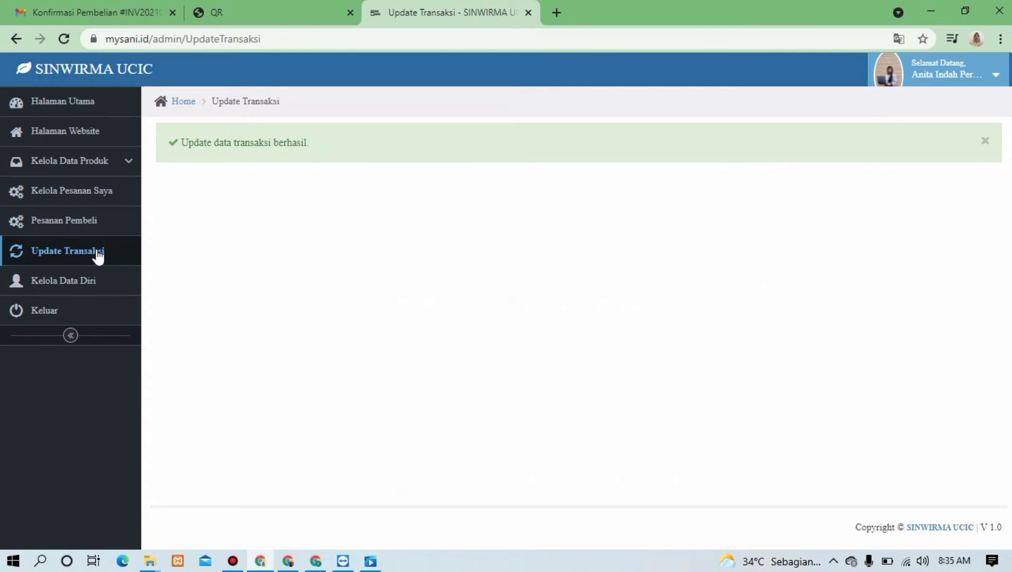
pyautogui.click(67, 223)
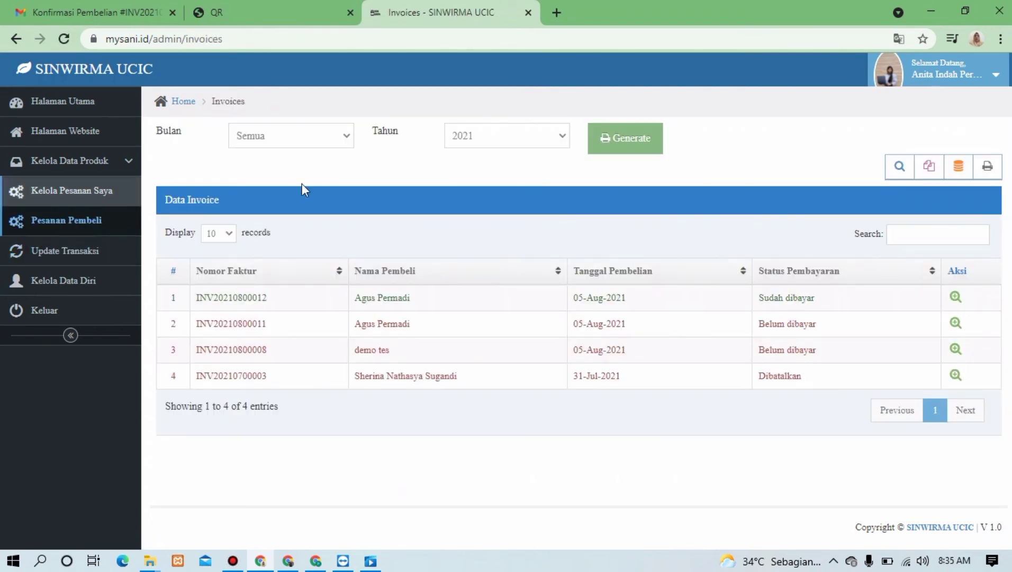
pyautogui.click(956, 298)
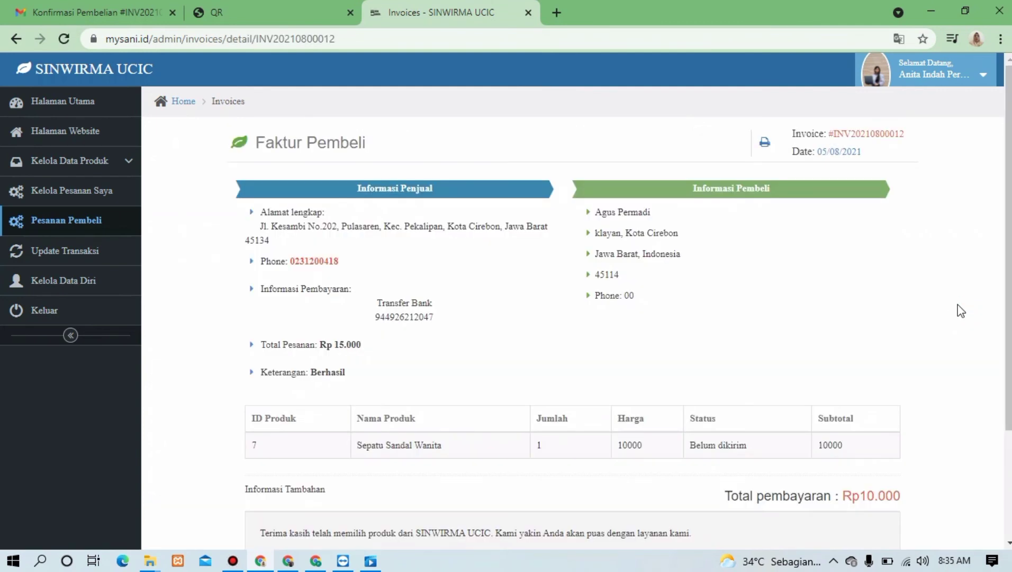
pyautogui.scroll(-3, 955, 317)
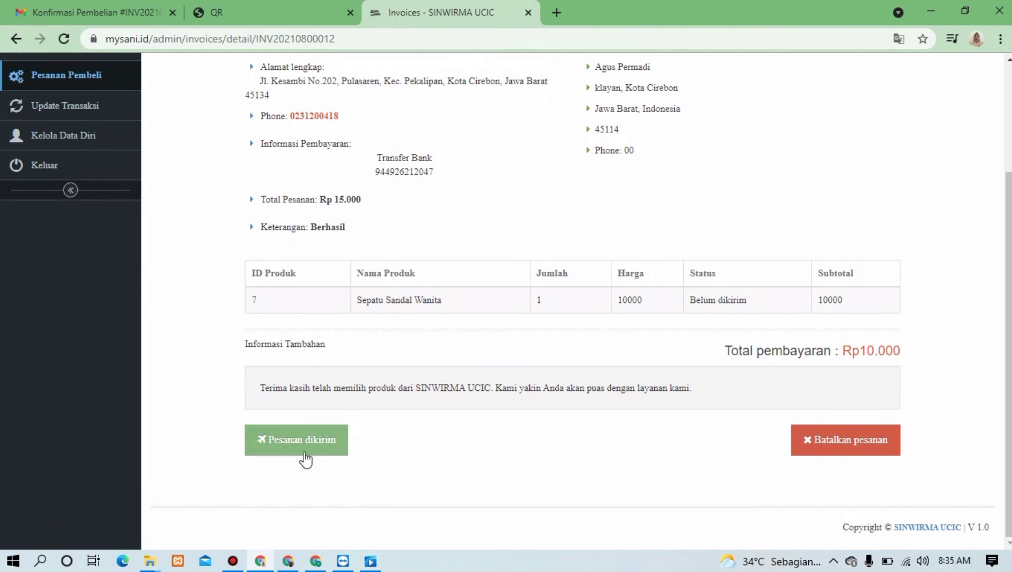
pyautogui.click(304, 454)
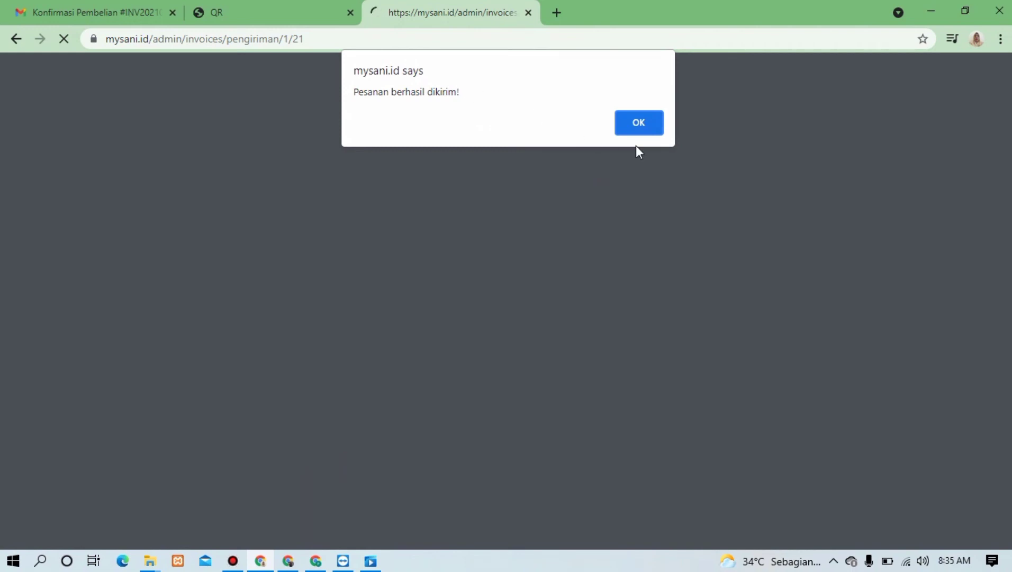
pyautogui.click(639, 128)
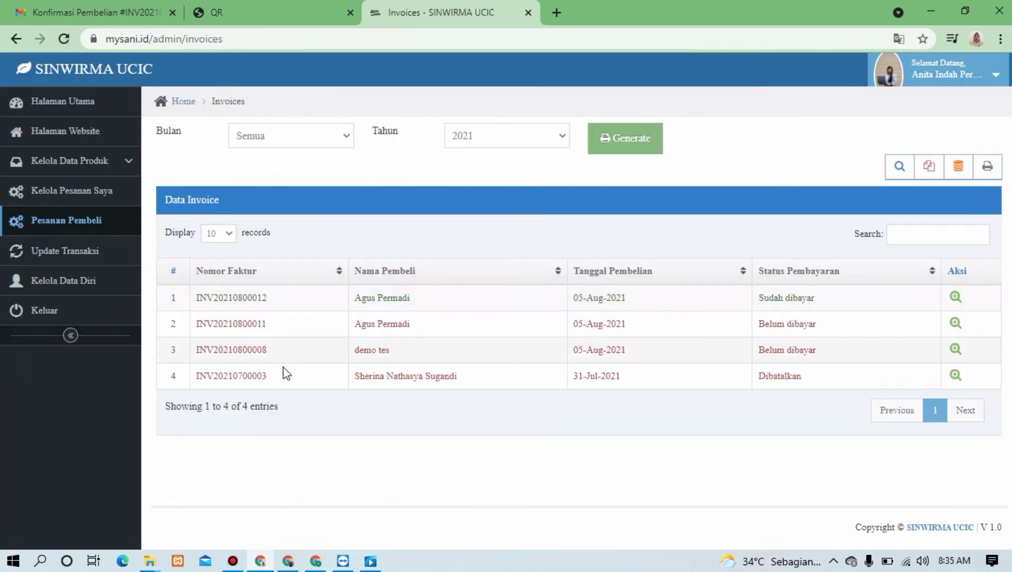
# In the buyer's window, update transaction statuses and open the buyer's purchase invoices.
pyautogui.moveTo(293, 564)
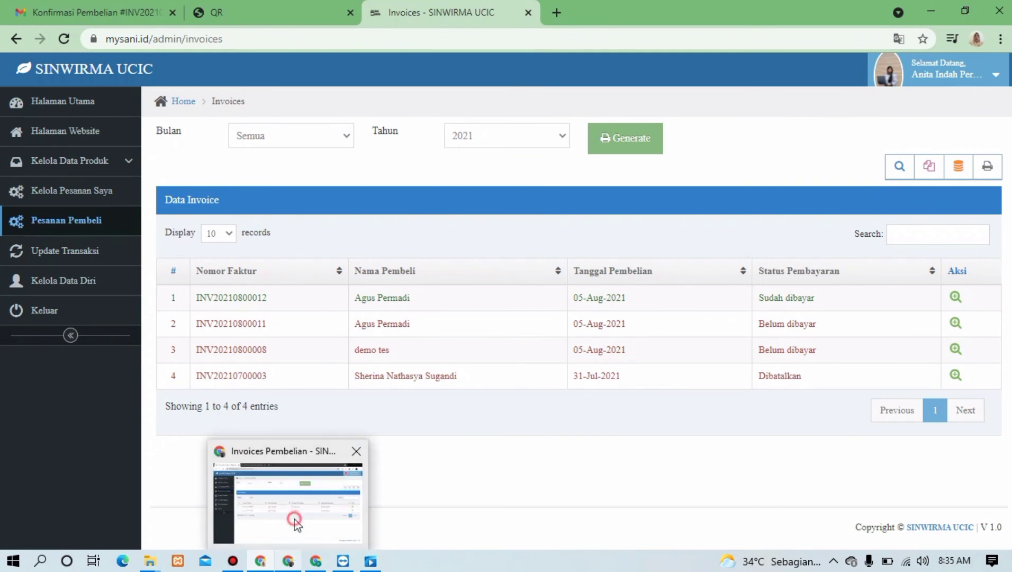
pyautogui.click(294, 516)
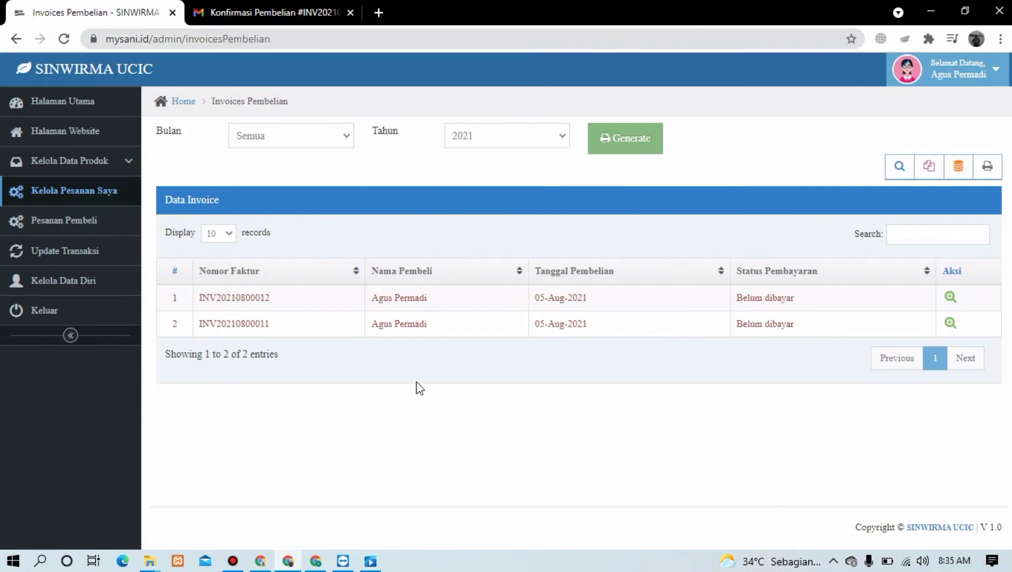
pyautogui.click(79, 260)
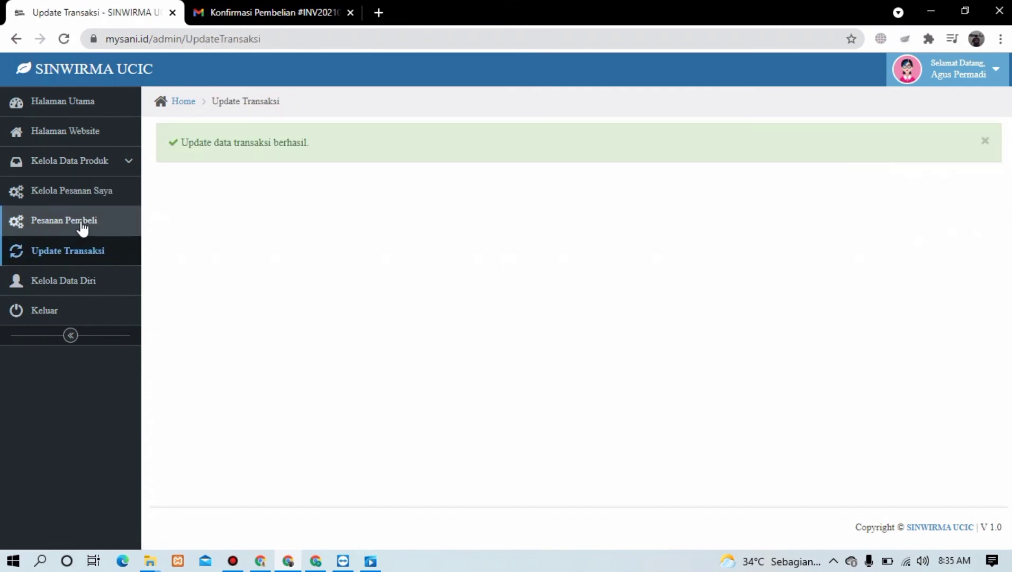
pyautogui.click(80, 219)
pyautogui.click(71, 186)
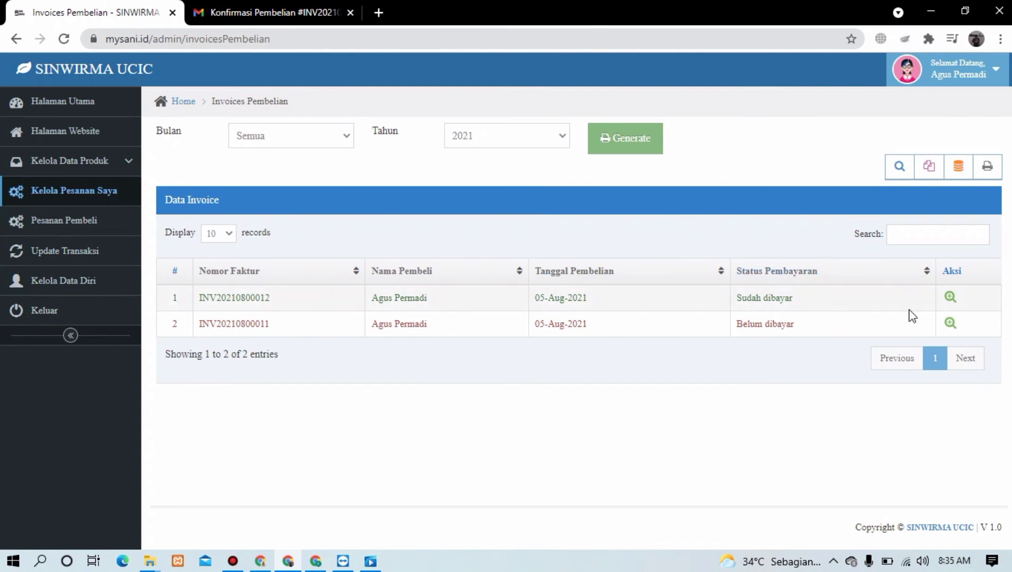
pyautogui.click(950, 298)
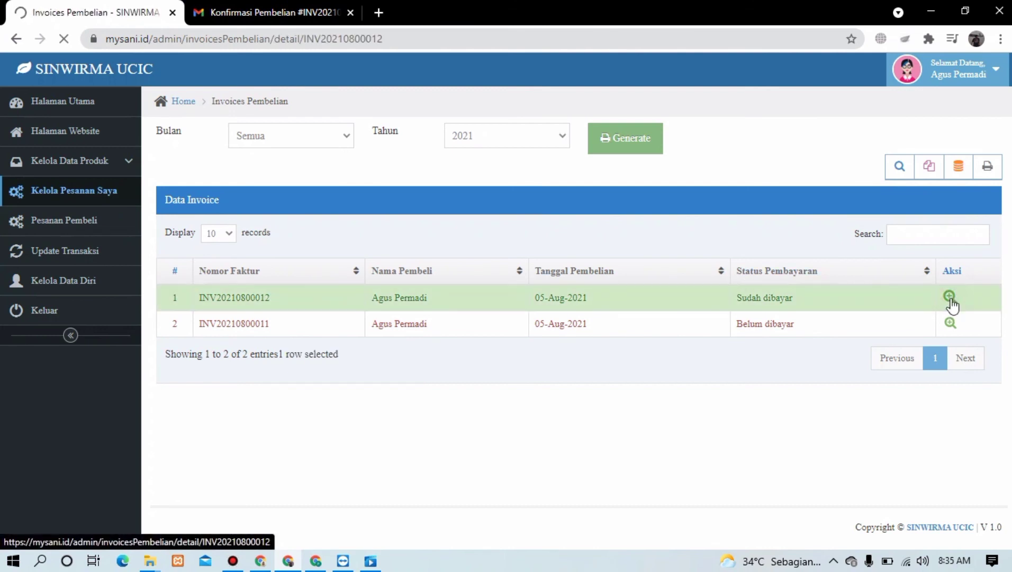
pyautogui.scroll(-2, 1007, 244)
pyautogui.scroll(2, 1007, 243)
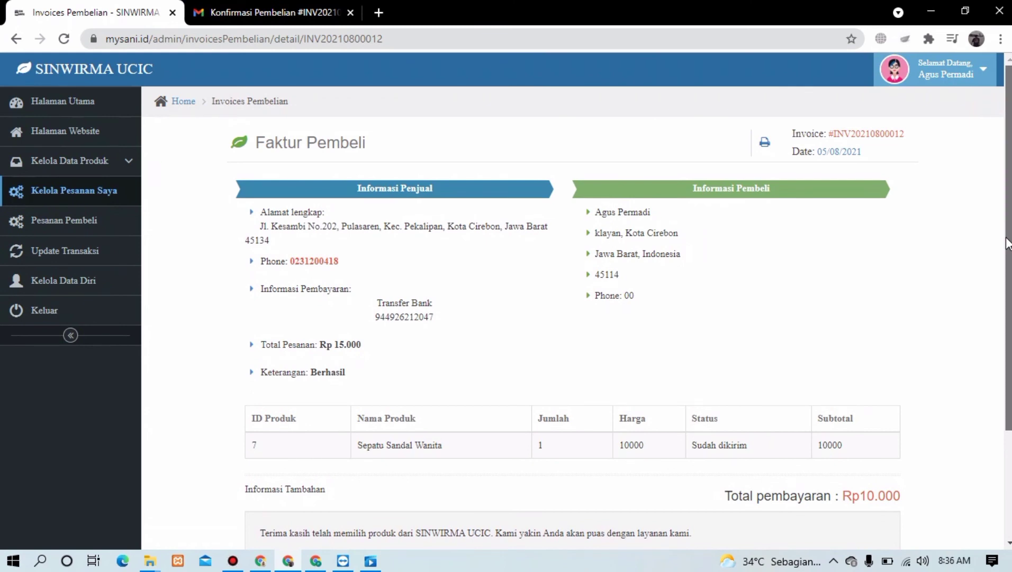
pyautogui.scroll(-3, 1007, 244)
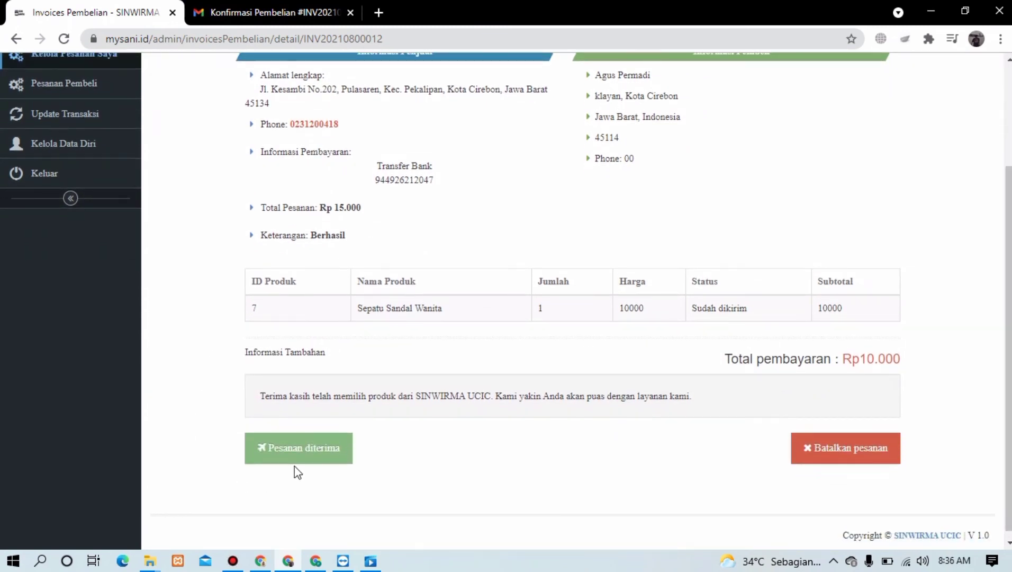
pyautogui.click(296, 446)
pyautogui.click(653, 126)
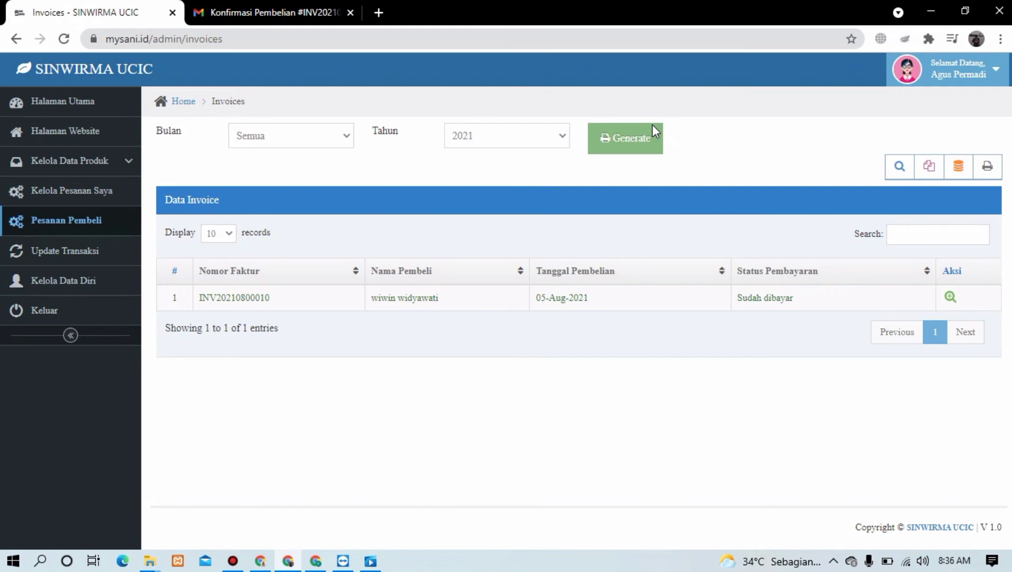
pyautogui.click(87, 194)
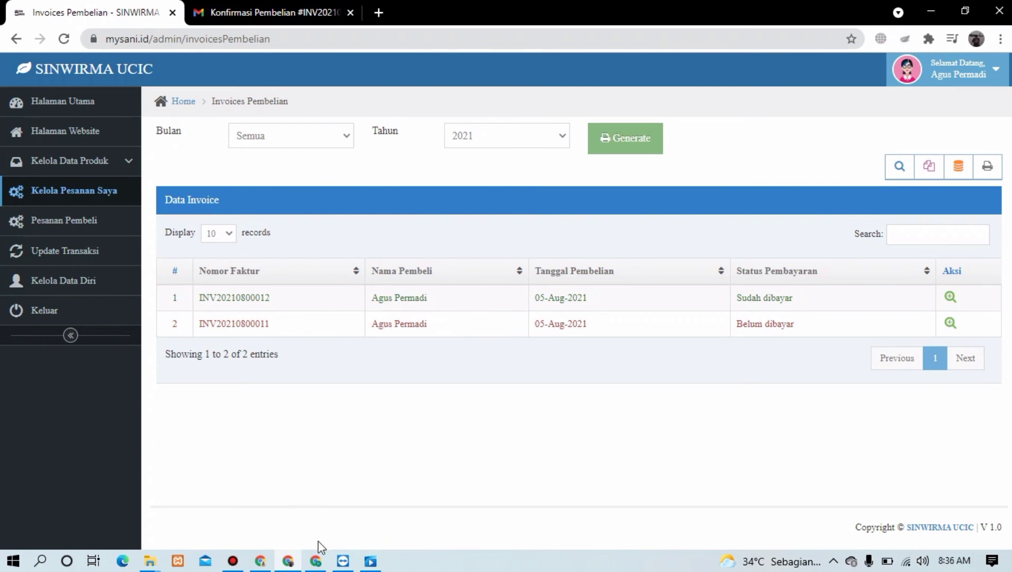
# Submit a 7500 bank withdrawal request from the iPaymu merchant balance.
pyautogui.moveTo(315, 560)
pyautogui.click(310, 524)
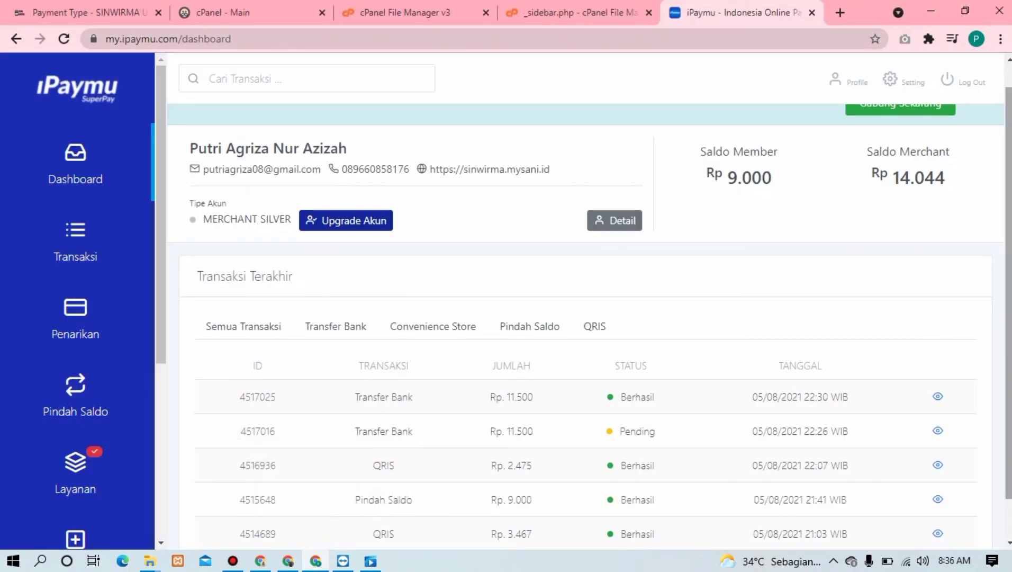
pyautogui.scroll(1, 1006, 323)
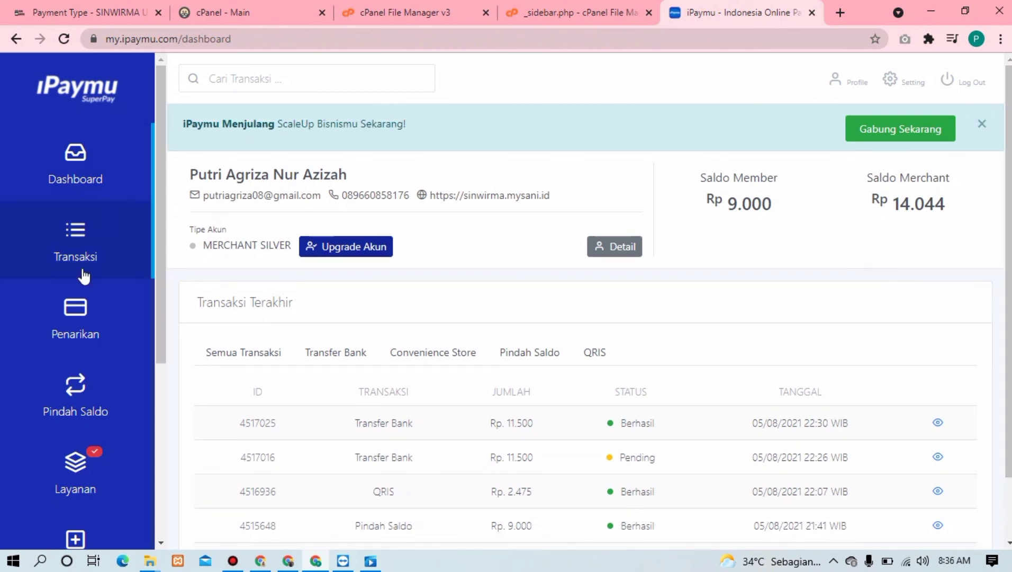
pyautogui.click(79, 311)
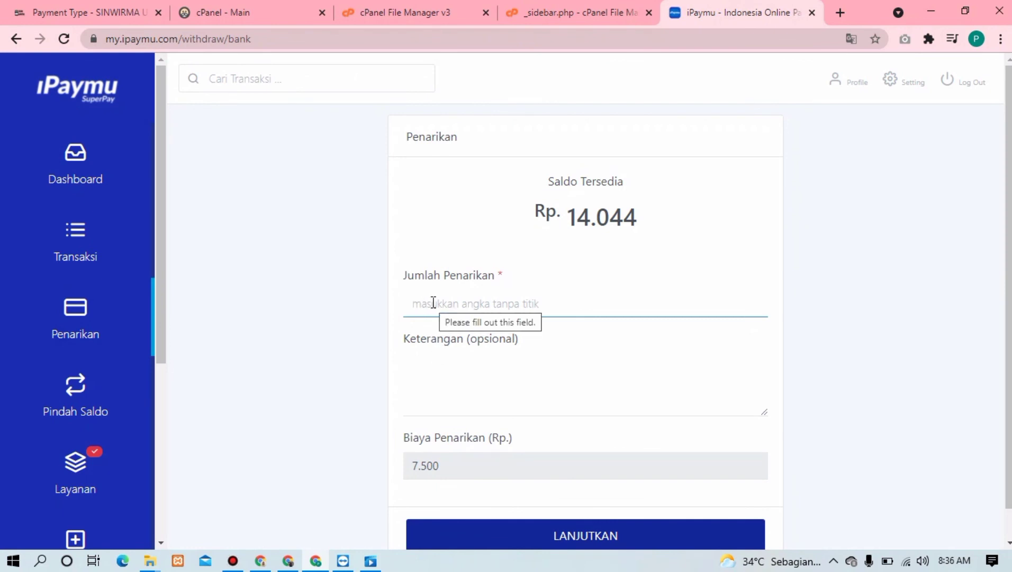
pyautogui.write('7500')
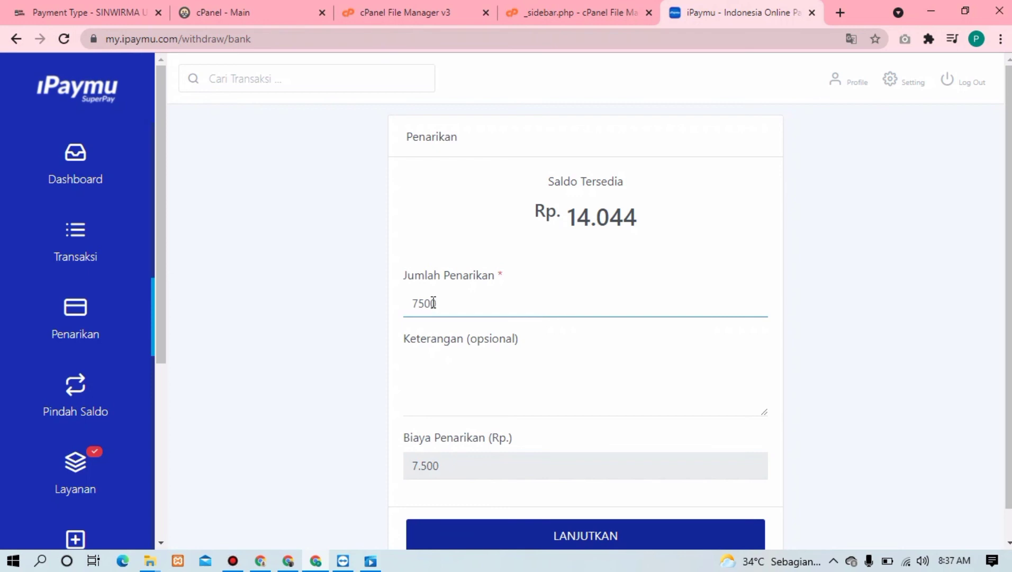
pyautogui.click(580, 536)
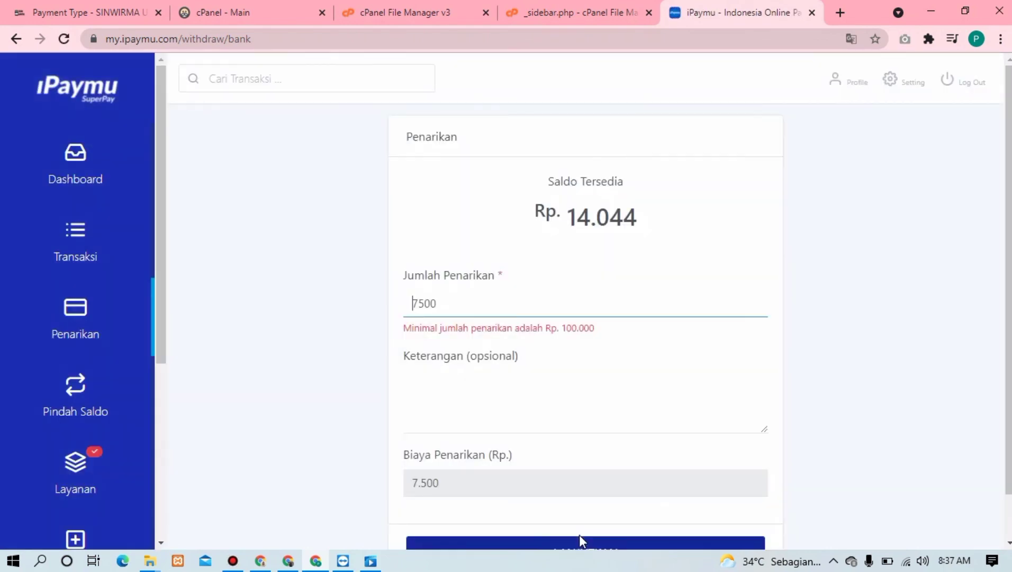
# Highlight the Rp. 100.000 minimum-withdrawal error and the withdrawal amount label.
pyautogui.scroll(-2, 978, 282)
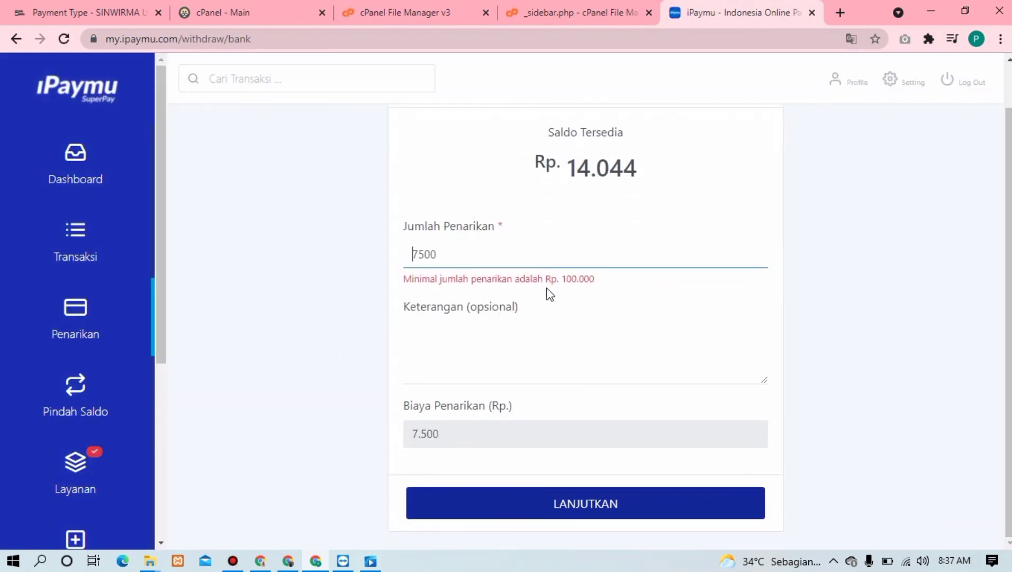
pyautogui.moveTo(354, 286); pyautogui.dragTo(370, 313)
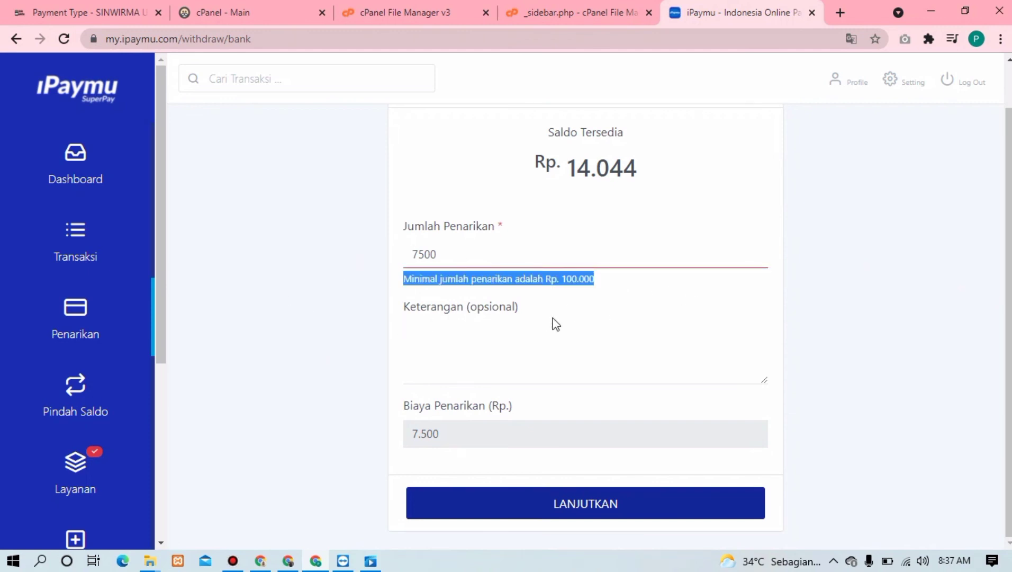
pyautogui.click(606, 294)
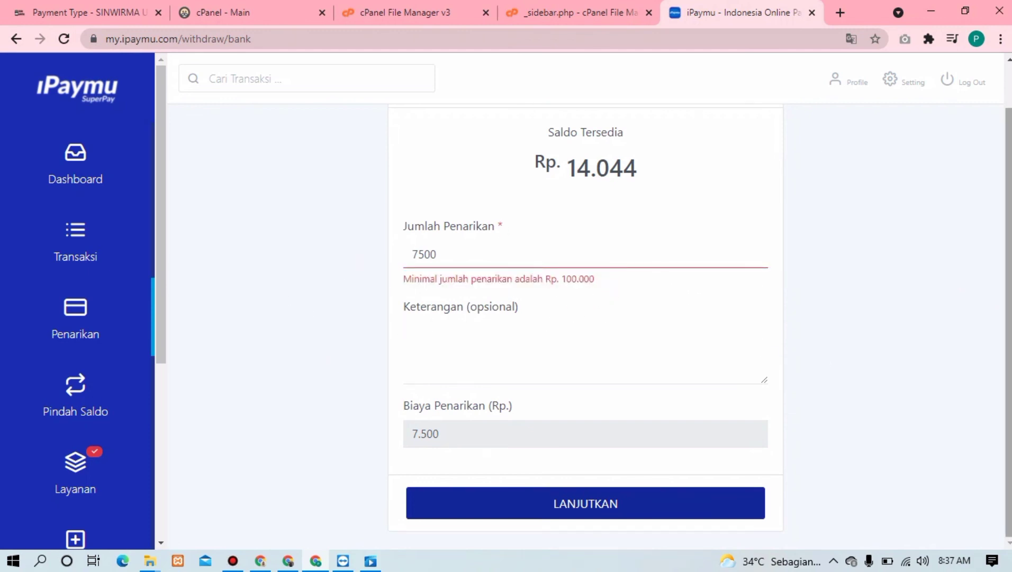
pyautogui.scroll(2, 704, 388)
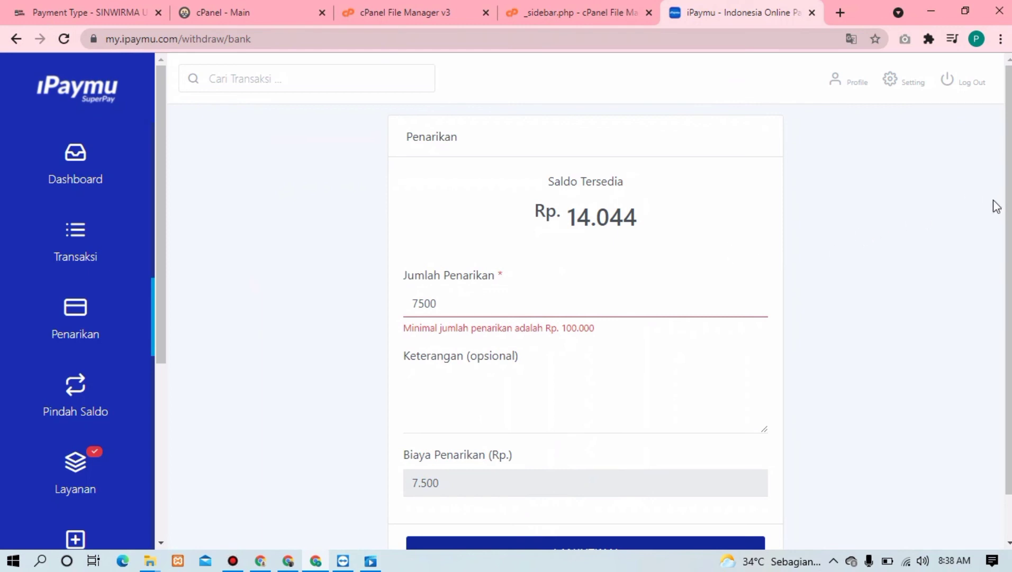
pyautogui.tripleClick(1000, 270)
pyautogui.scroll(-2, 1008, 262)
pyautogui.scroll(2, 1008, 262)
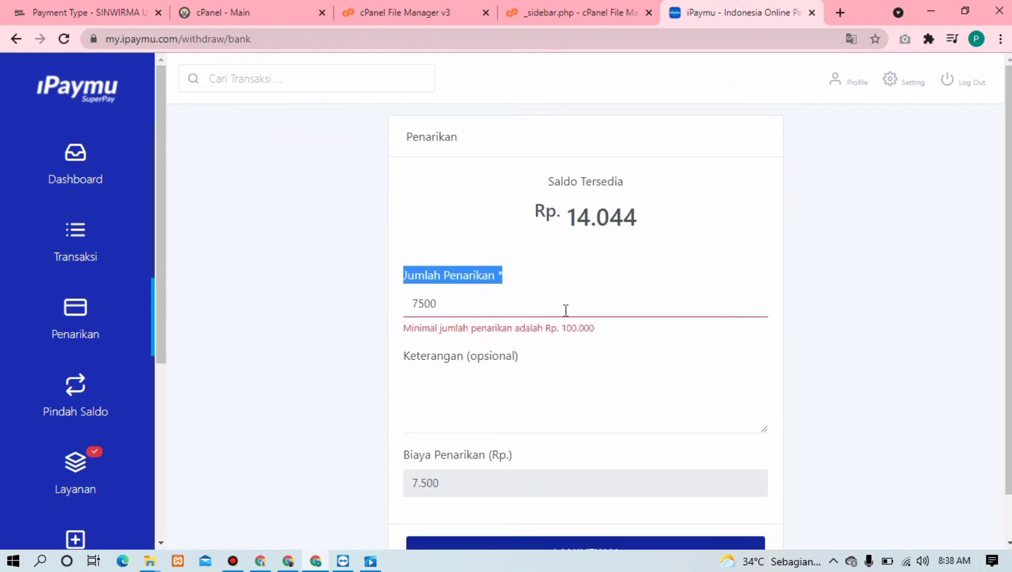
pyautogui.click(233, 561)
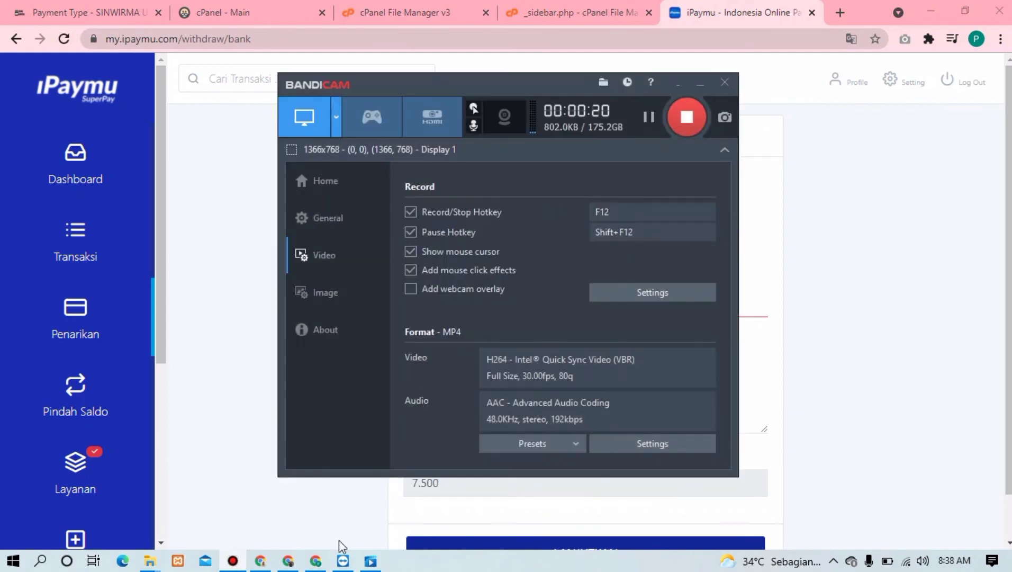